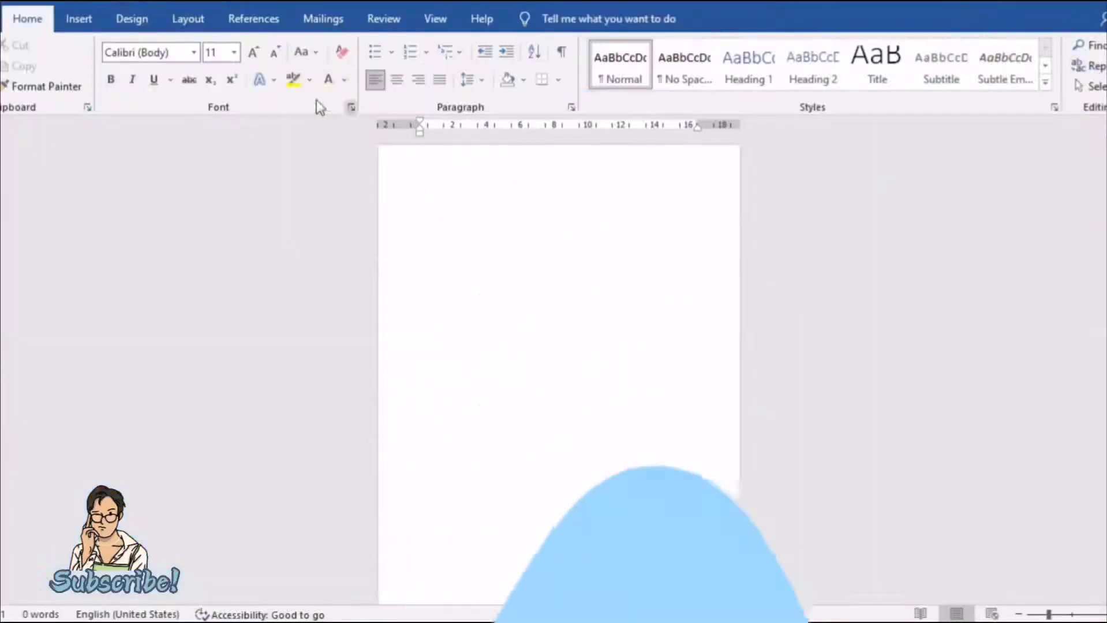
# Set the page colour to light yellow from the Design tab's Page Color menu
pyautogui.click(82, 16)
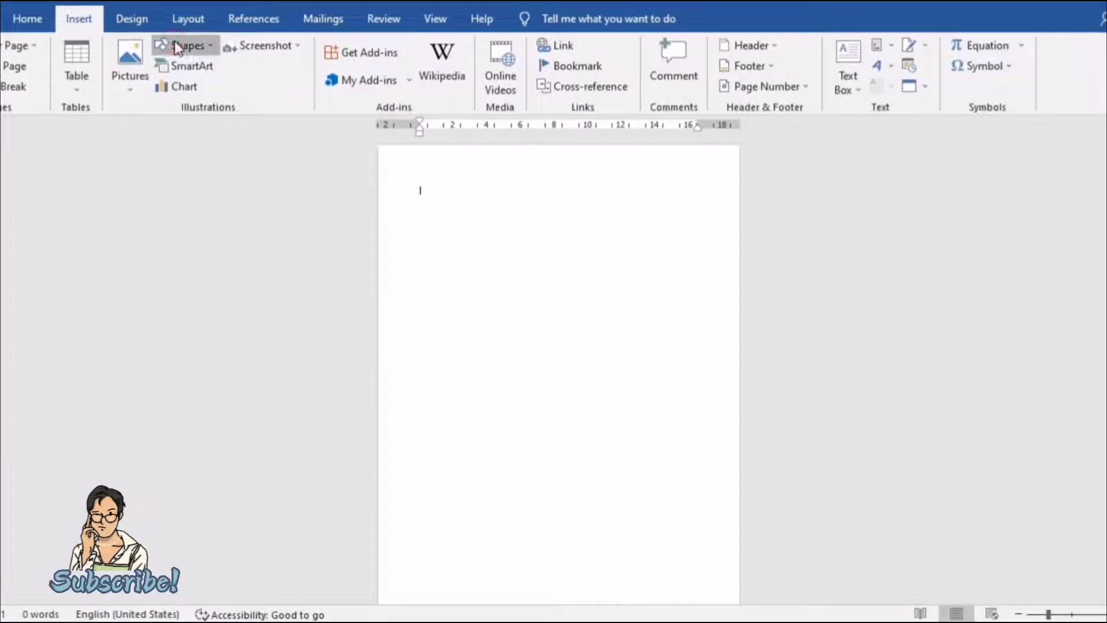
pyautogui.click(175, 46)
pyautogui.click(132, 19)
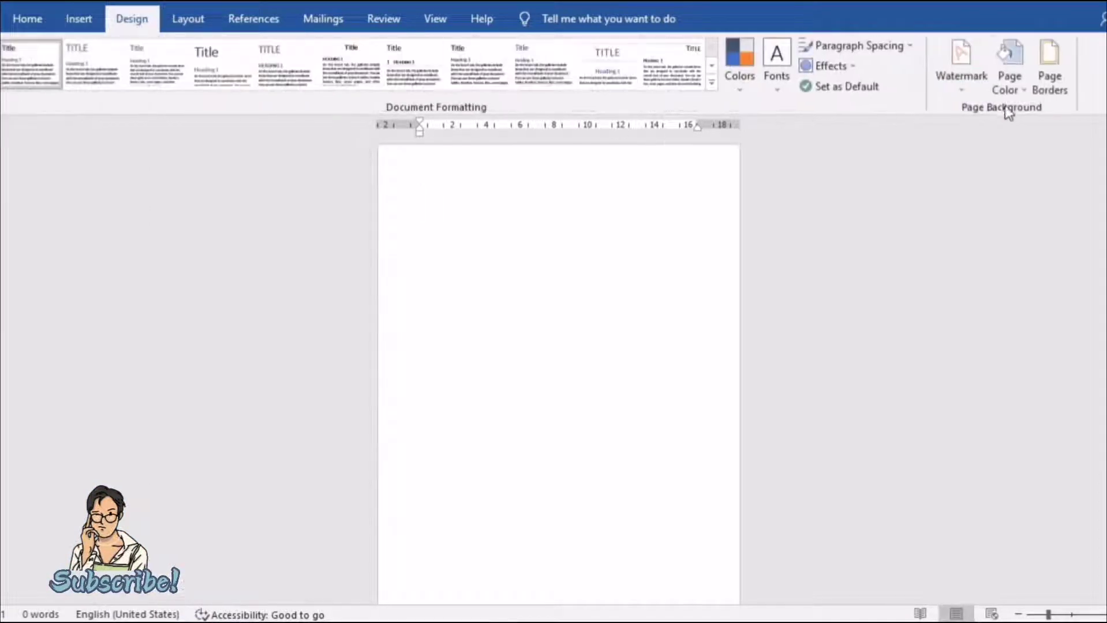
pyautogui.click(1009, 78)
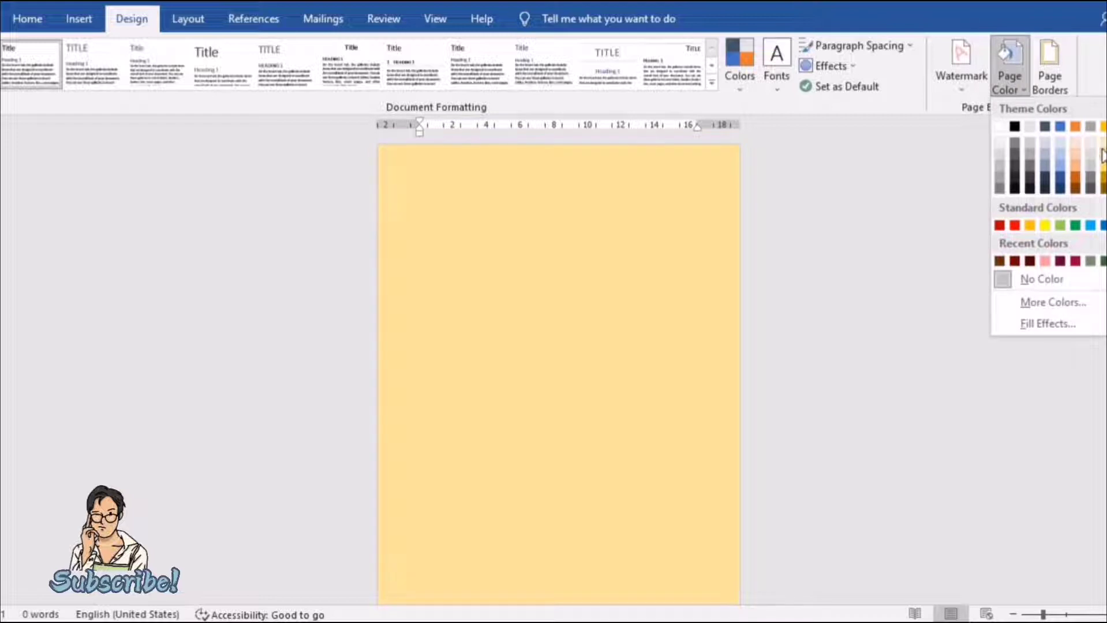
pyautogui.click(1102, 154)
# Draw an oval circle at the page's top-left corner
pyautogui.click(79, 19)
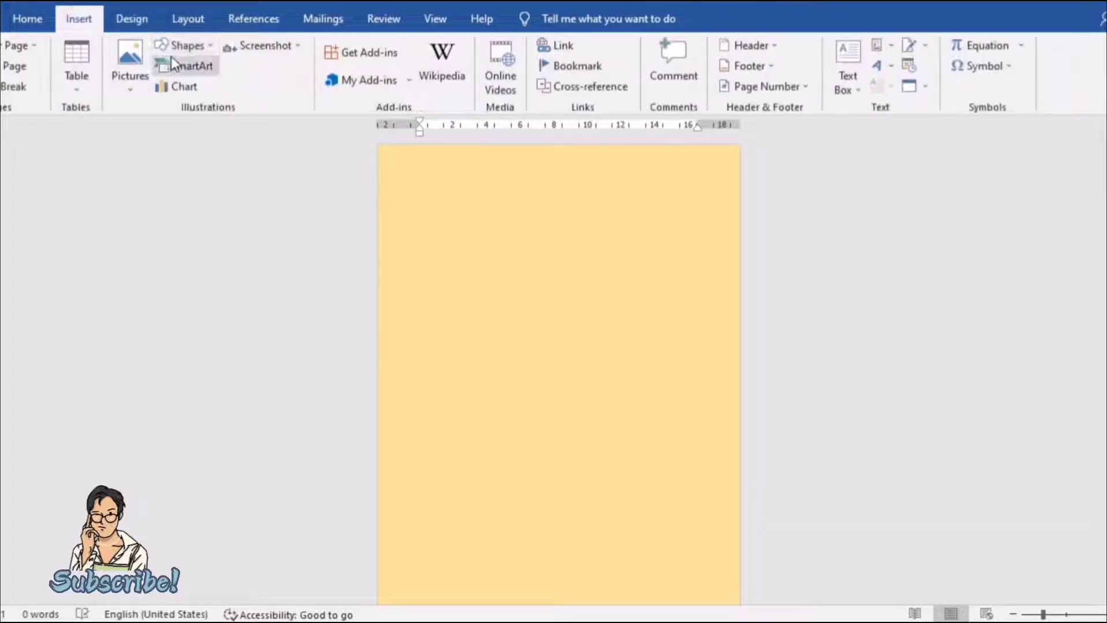
pyautogui.click(182, 46)
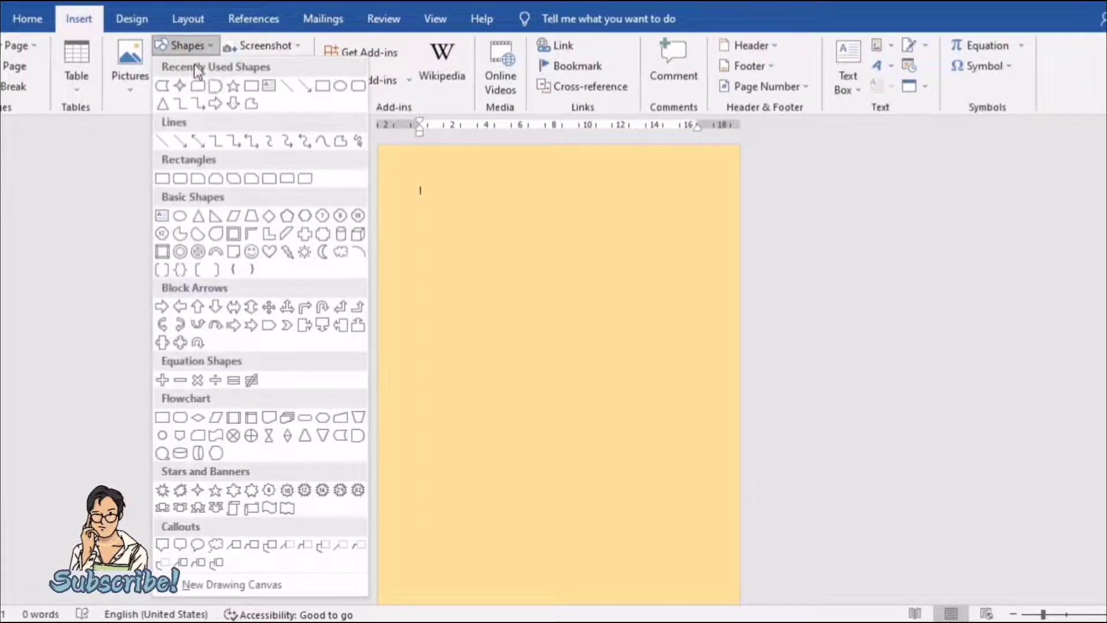
pyautogui.click(341, 88)
pyautogui.moveTo(380, 153); pyautogui.dragTo(459, 221)
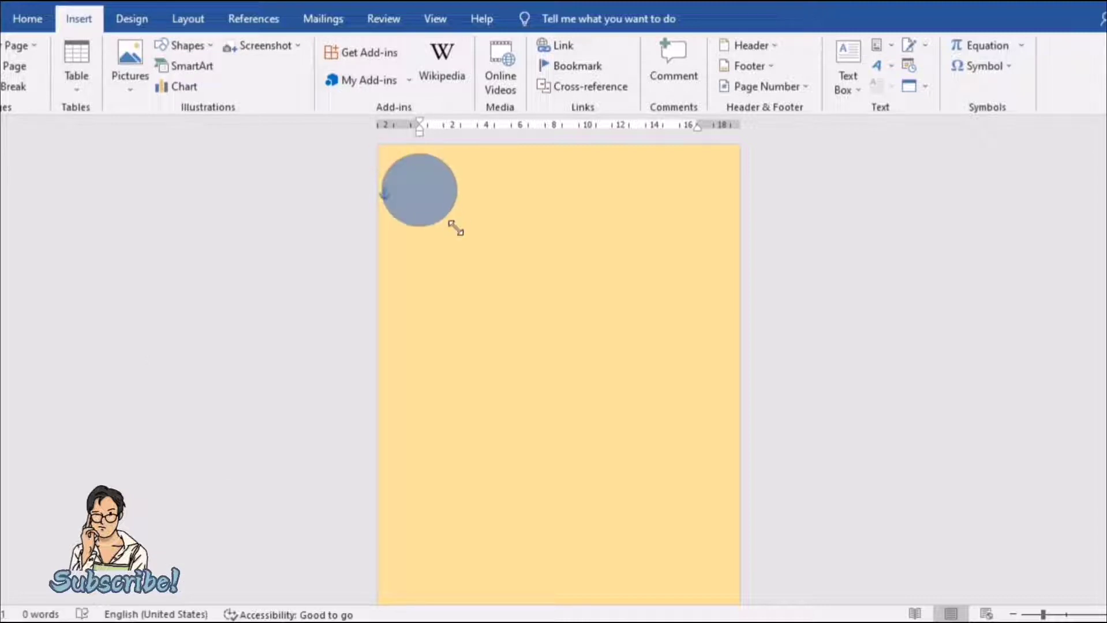
# Fill the circle with an orange-yellow colour from More Fill Colors
pyautogui.click(338, 46)
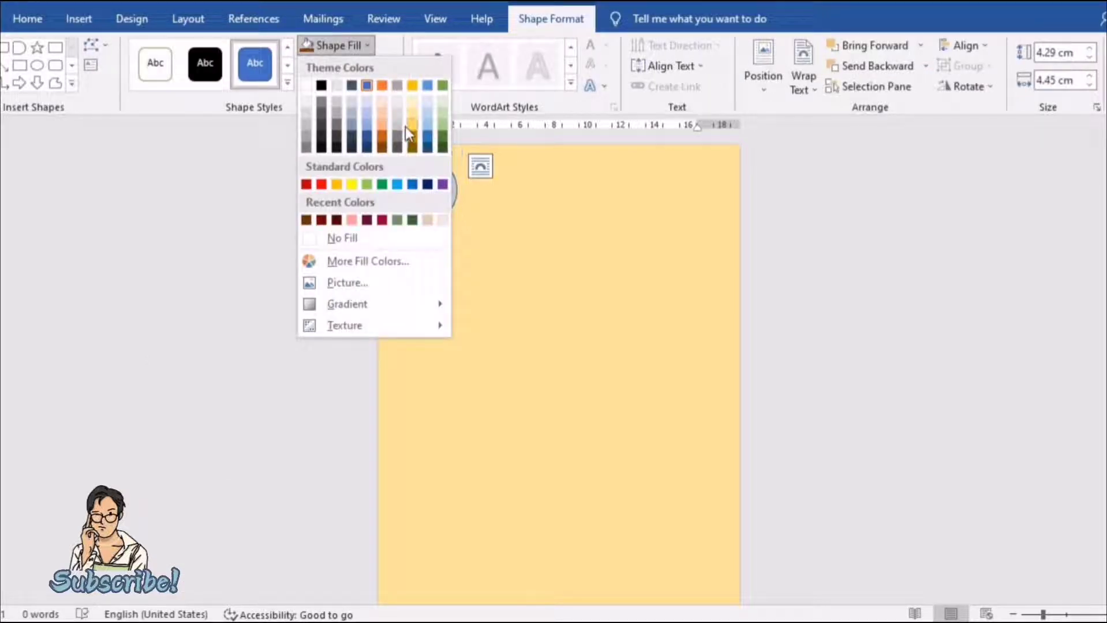
pyautogui.click(348, 264)
pyautogui.click(453, 153)
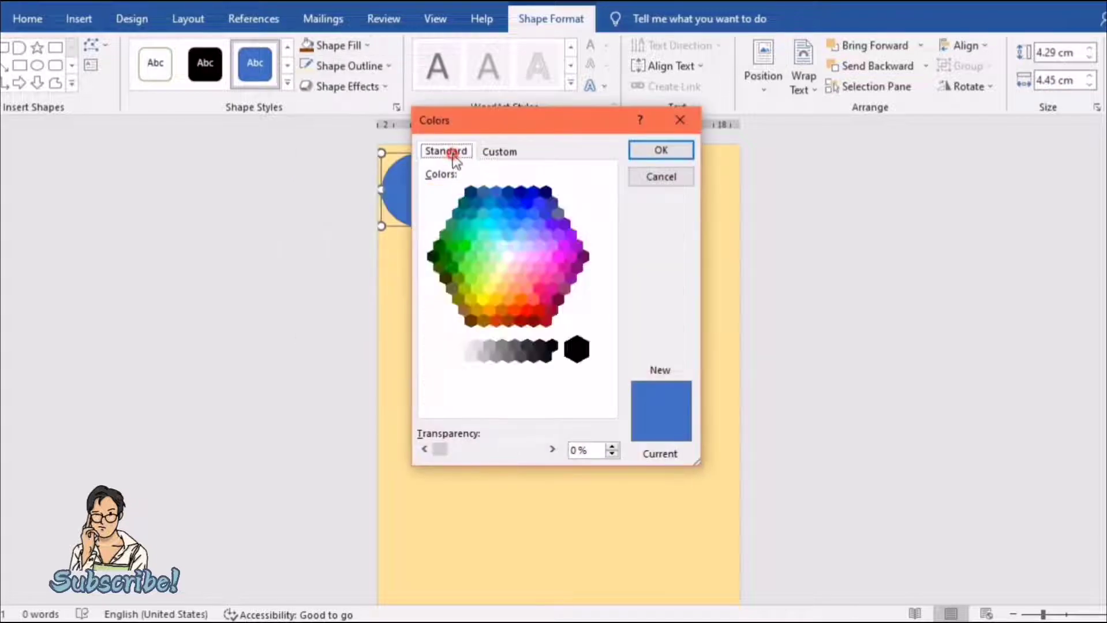
pyautogui.click(490, 288)
pyautogui.click(484, 299)
pyautogui.click(495, 299)
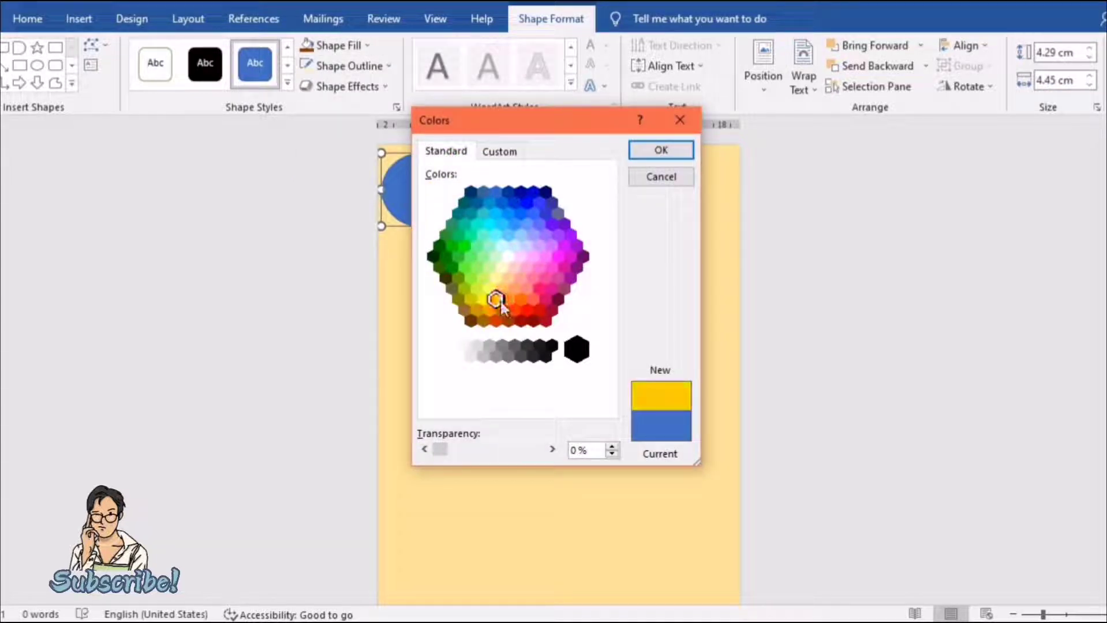
pyautogui.click(662, 152)
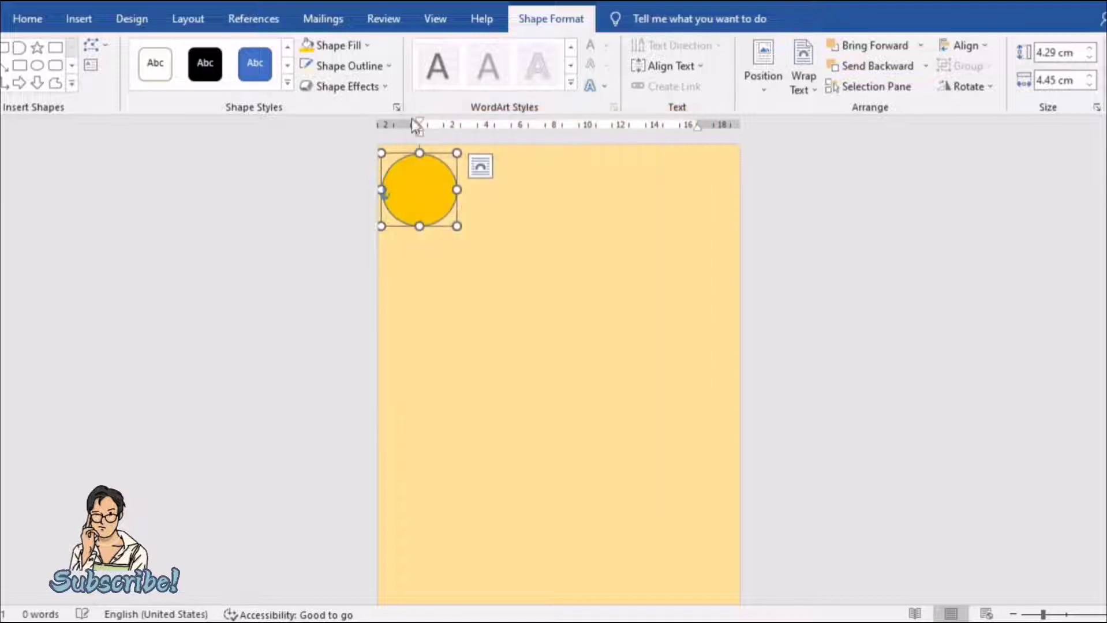
# Widen the circle past the corner and paste copies lined up along the top edge
pyautogui.moveTo(458, 190)
pyautogui.mouseDown()
pyautogui.moveTo(407, 155)
pyautogui.moveTo(460, 167)
pyautogui.moveTo(507, 151)
pyautogui.moveTo(643, 168)
pyautogui.moveTo(644, 155)
pyautogui.moveTo(734, 148)
pyautogui.mouseUp()
pyautogui.hotkey('ctrl', 'v')
pyautogui.hotkey('ctrl', 'v')
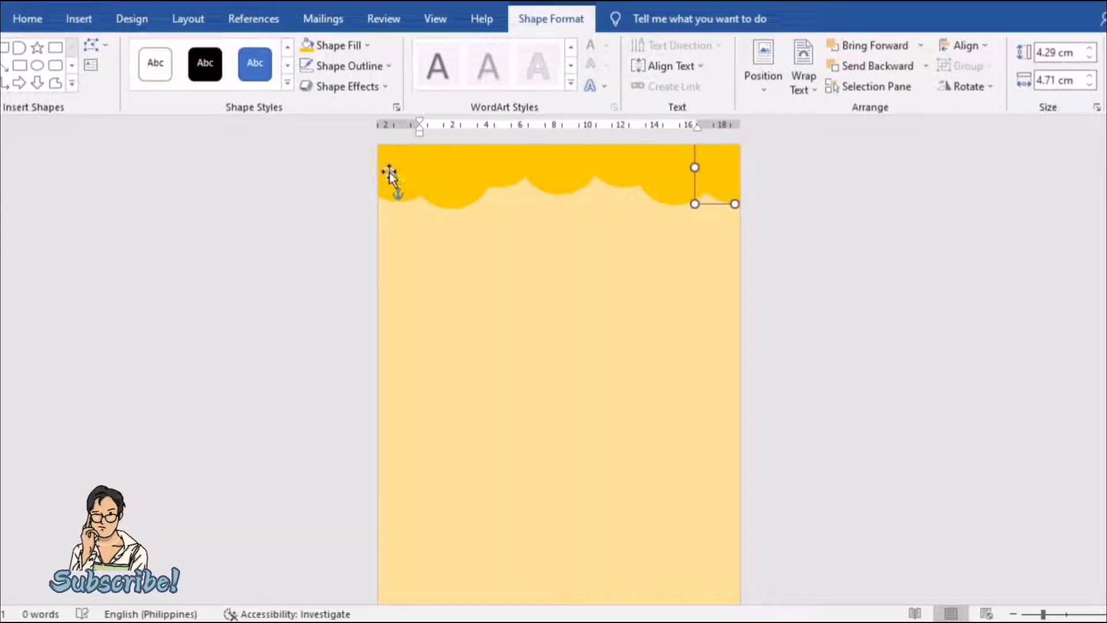
pyautogui.moveTo(388, 178); pyautogui.dragTo(462, 183)
pyautogui.click(729, 264)
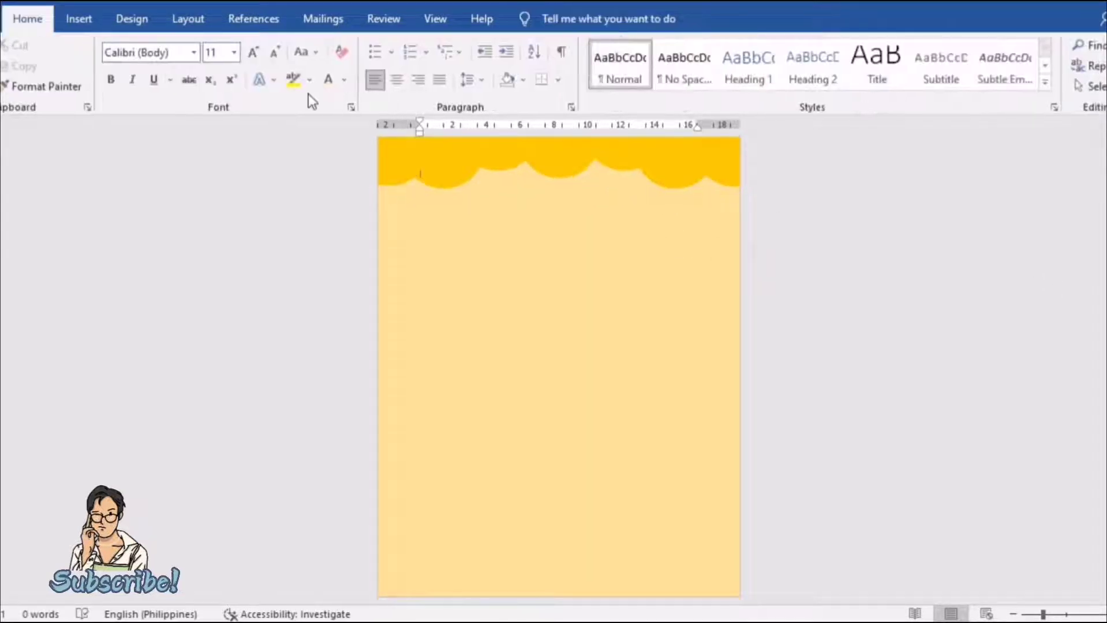
# Draw a text box below the header and set its fill to No Fill
pyautogui.click(79, 19)
pyautogui.click(197, 46)
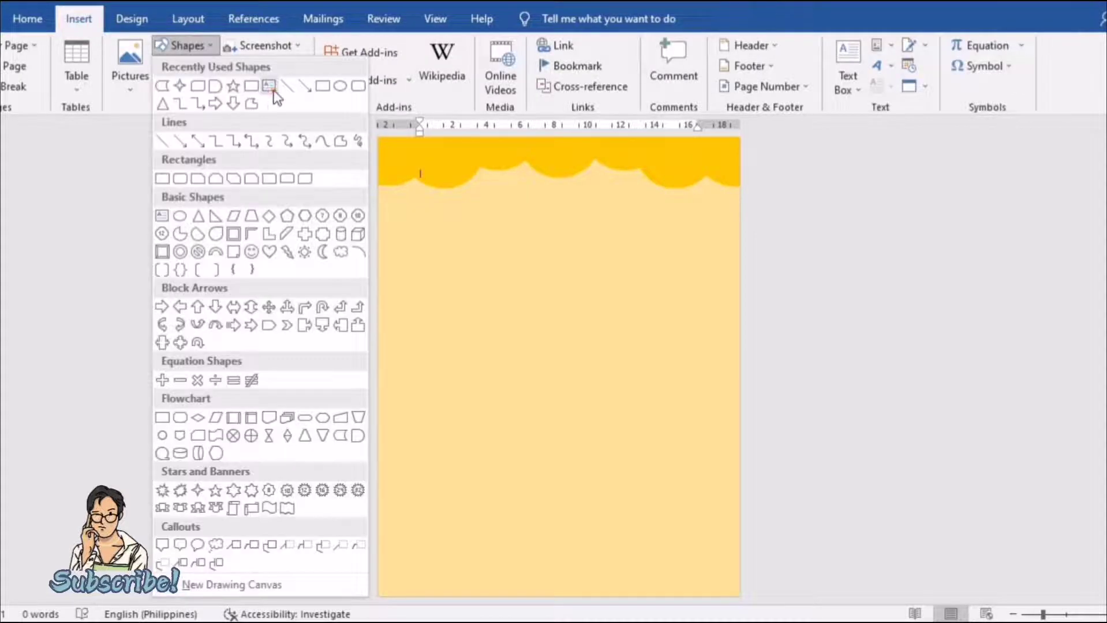
pyautogui.click(272, 89)
pyautogui.moveTo(410, 229); pyautogui.dragTo(579, 292)
pyautogui.write('Insert Text Here')
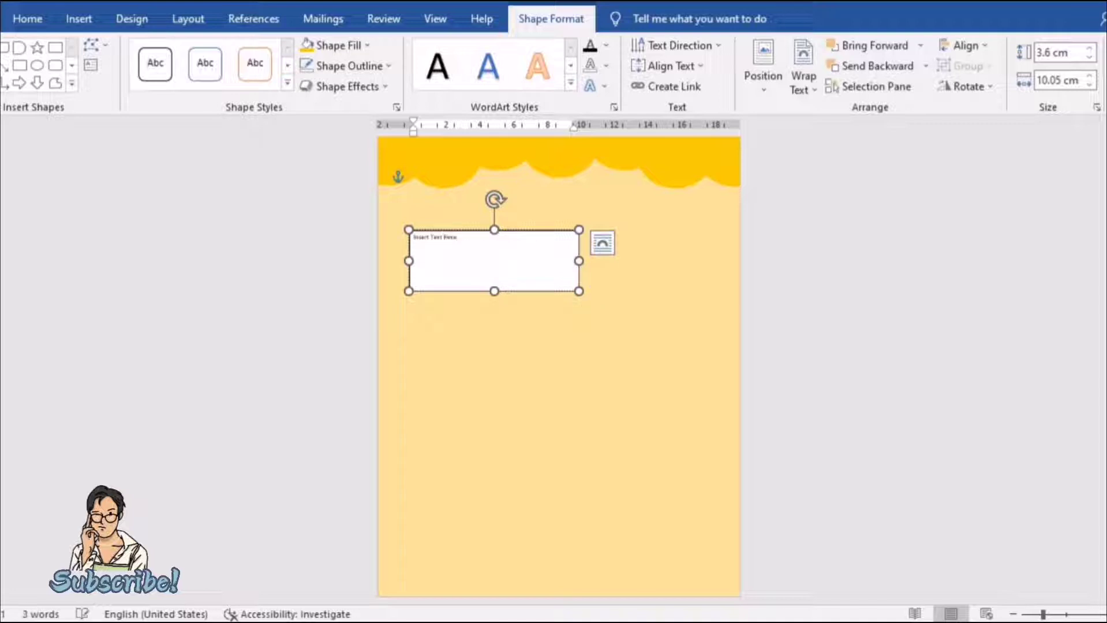
pyautogui.hotkey('ctrl', 'a')
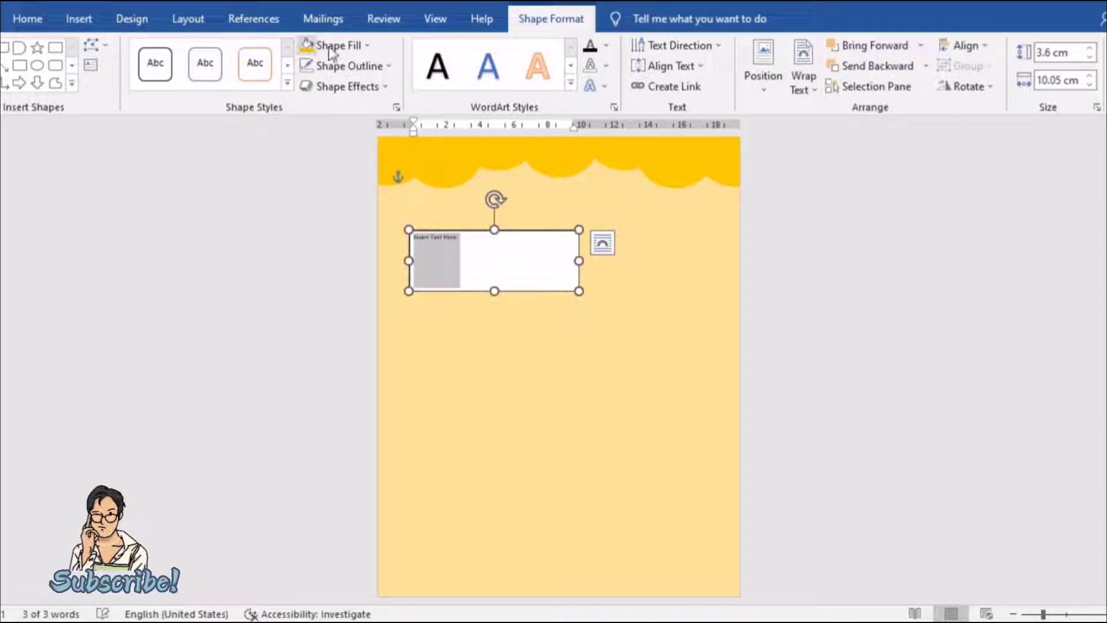
pyautogui.click(335, 45)
pyautogui.click(354, 242)
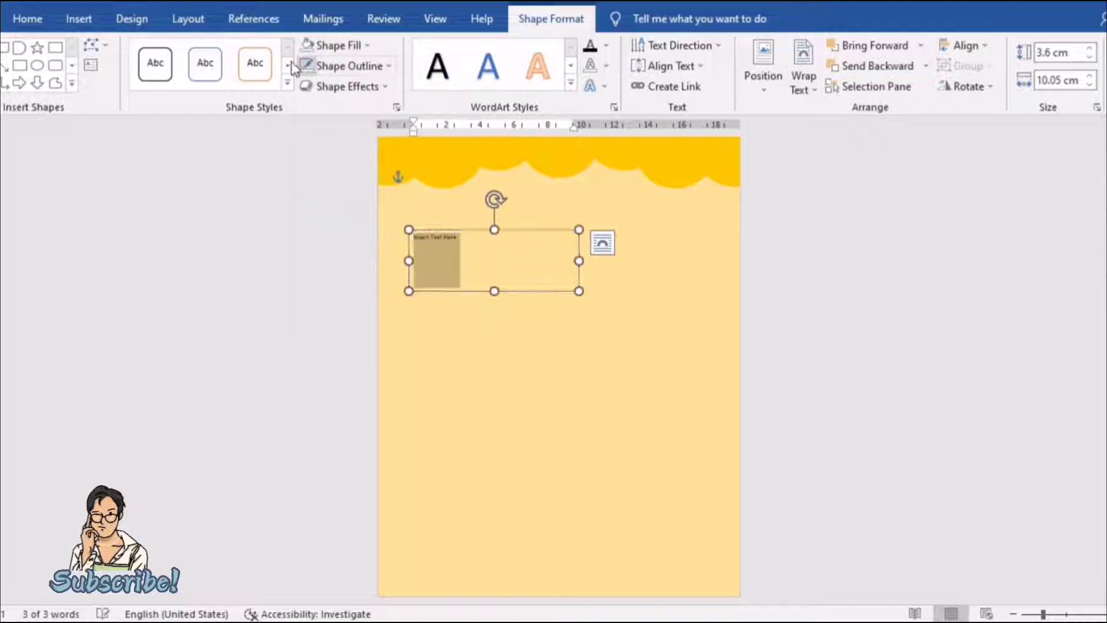
# Format the title text in the Modern Love font, enlarged and coloured dark gold
pyautogui.click(27, 19)
pyautogui.click(252, 55)
pyautogui.click(253, 55)
pyautogui.click(253, 54)
pyautogui.click(253, 55)
pyautogui.click(253, 55)
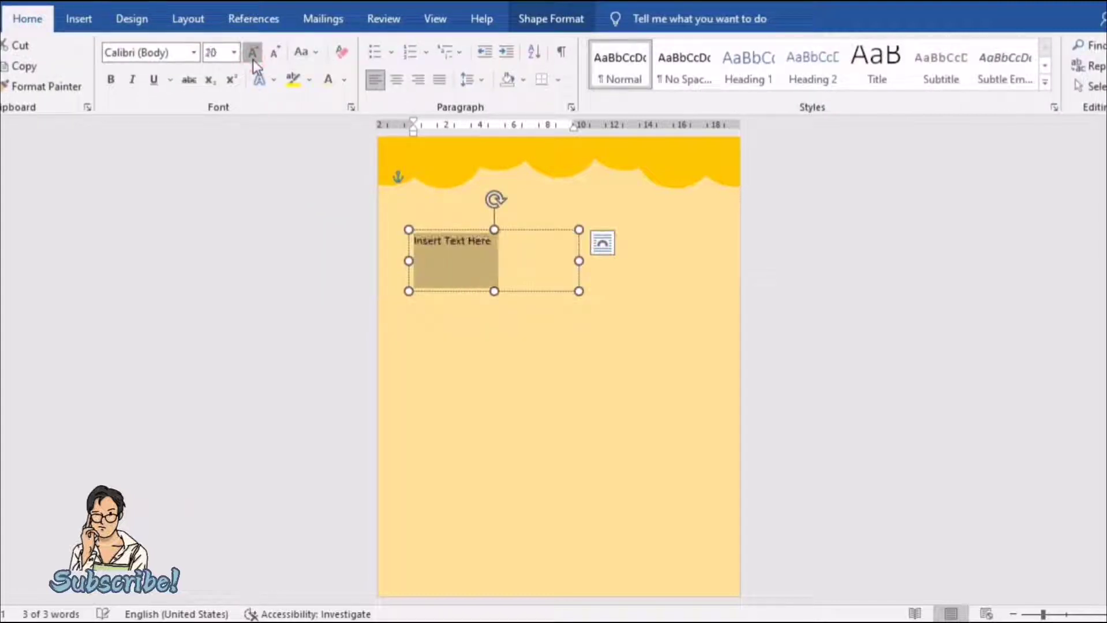
pyautogui.click(194, 53)
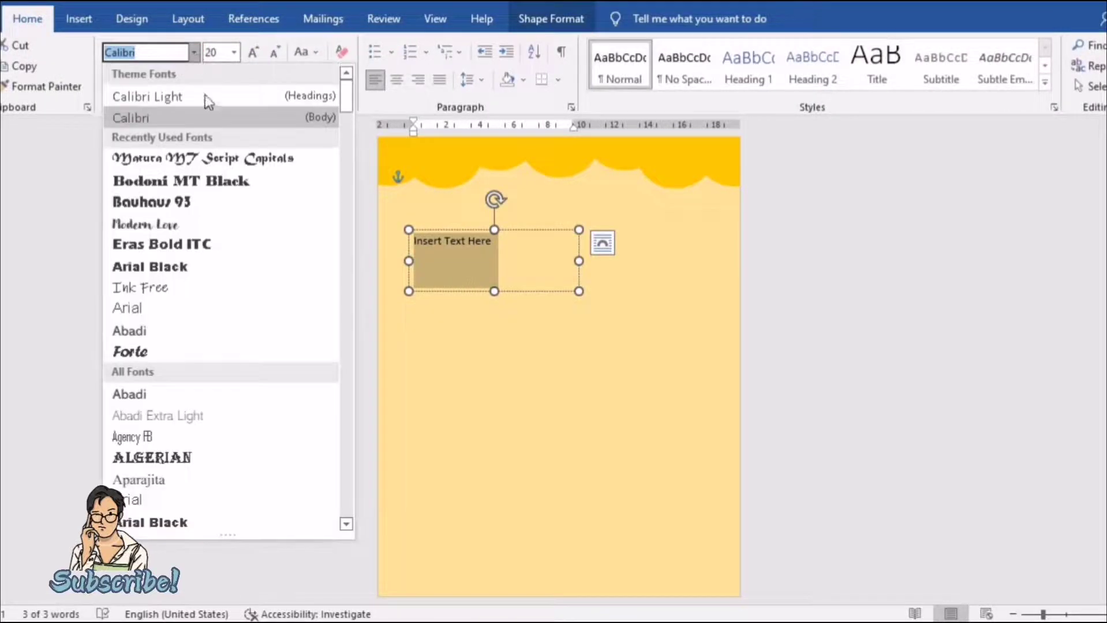
pyautogui.click(208, 224)
pyautogui.click(255, 54)
pyautogui.click(254, 53)
pyautogui.click(254, 53)
pyautogui.click(254, 54)
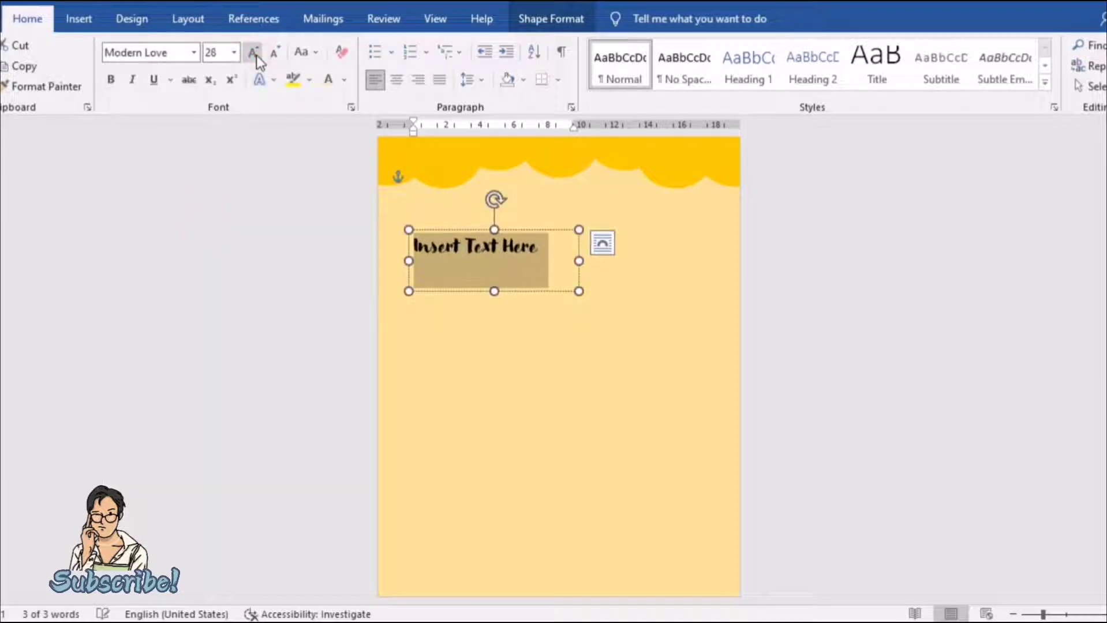
pyautogui.click(345, 80)
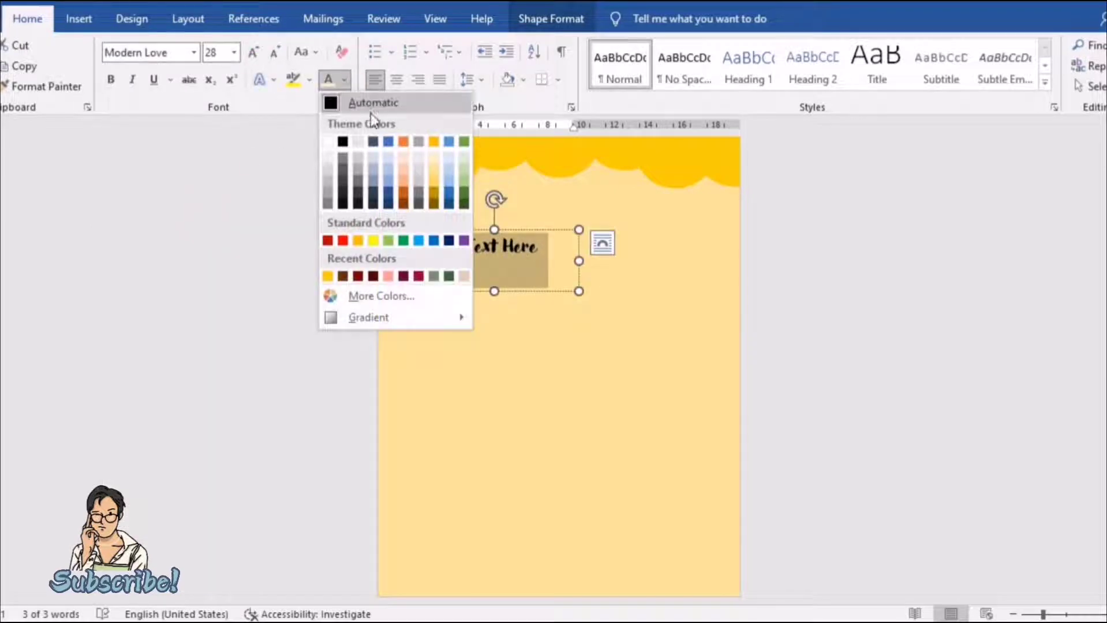
pyautogui.click(433, 190)
pyautogui.click(253, 53)
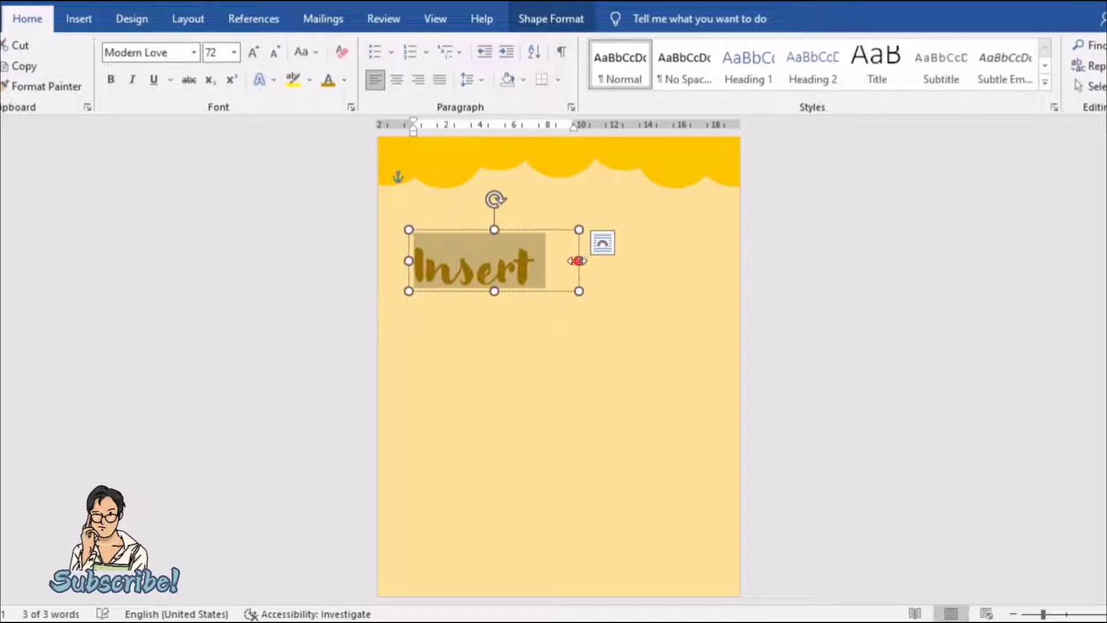
# Widen the box, set the title to 48 pt, centre it, and move it under the header
pyautogui.moveTo(577, 261); pyautogui.dragTo(732, 261)
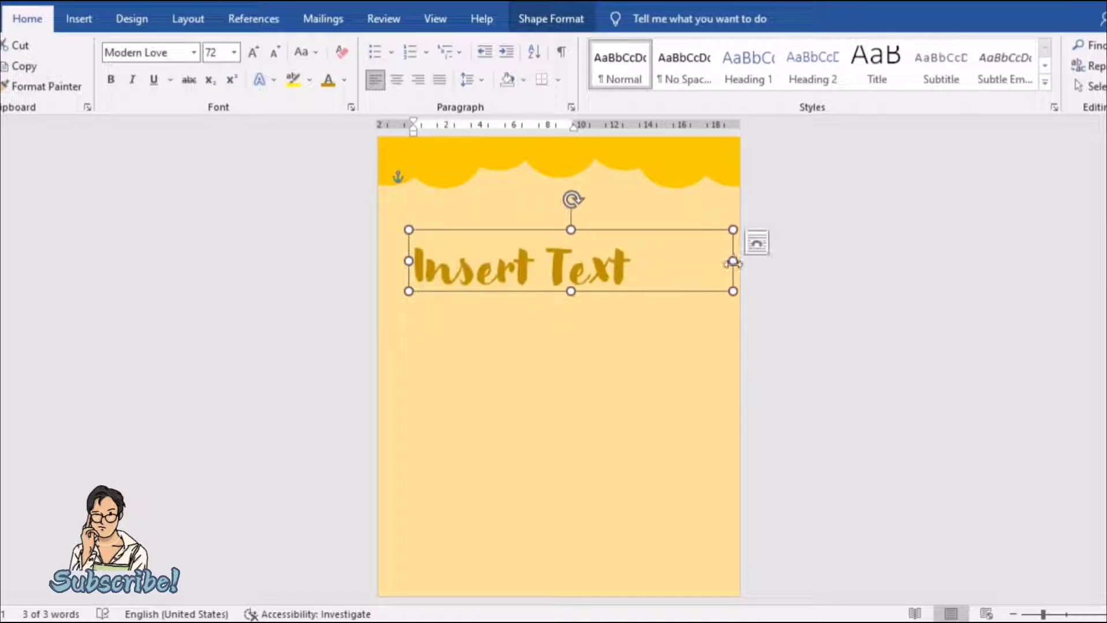
pyautogui.click(276, 53)
pyautogui.click(397, 81)
pyautogui.moveTo(624, 294); pyautogui.dragTo(607, 243)
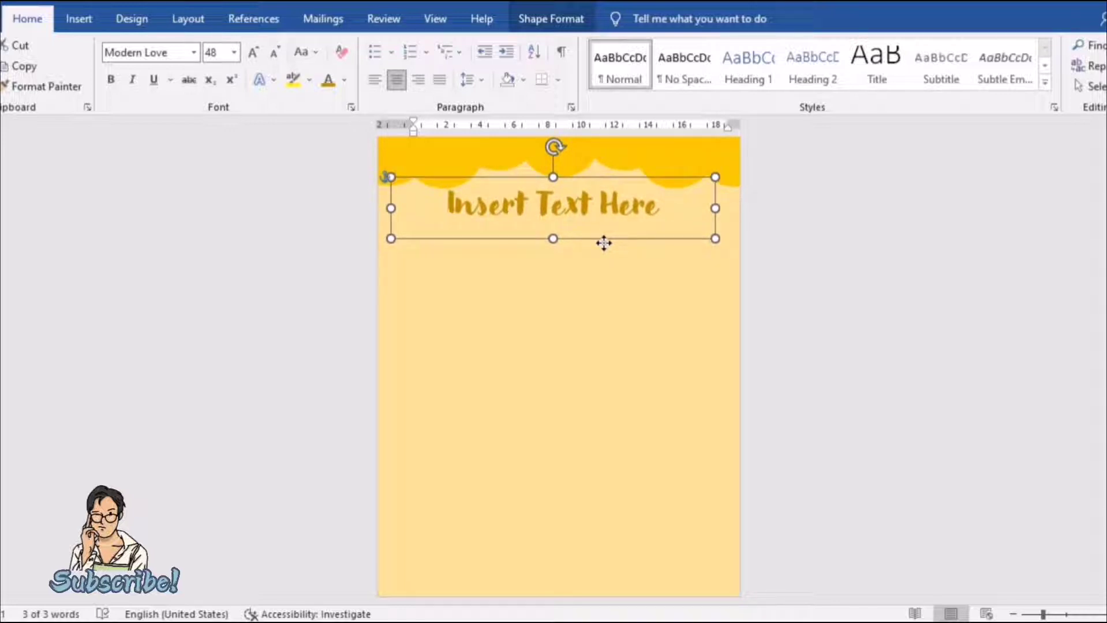
pyautogui.click(668, 286)
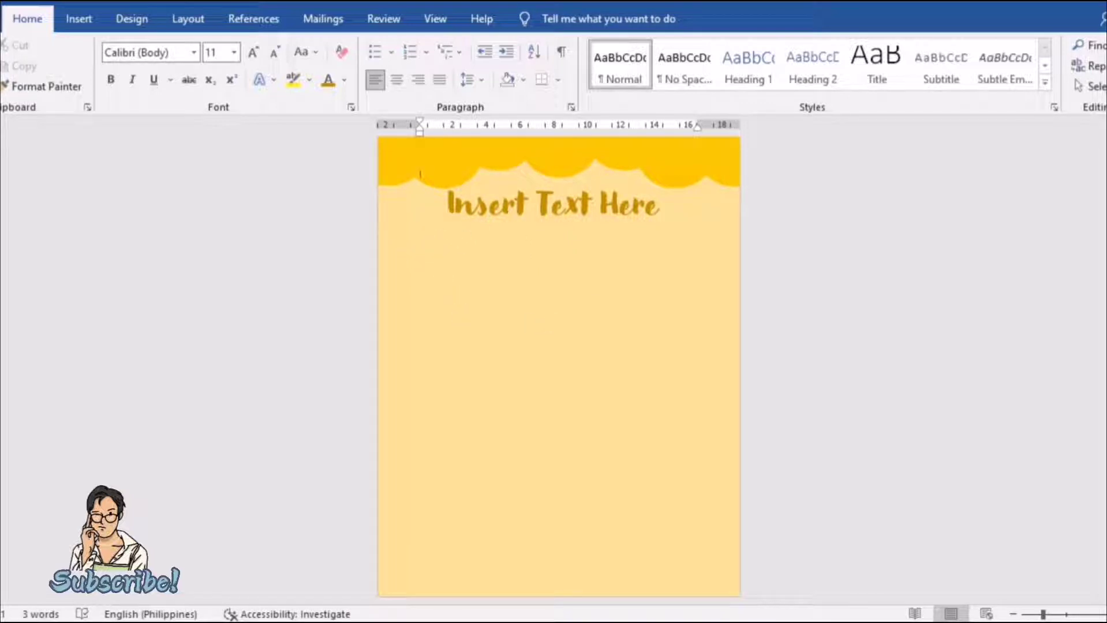
# Draw a large rectangle below the title and resize it to sit centred on the page
pyautogui.click(87, 11)
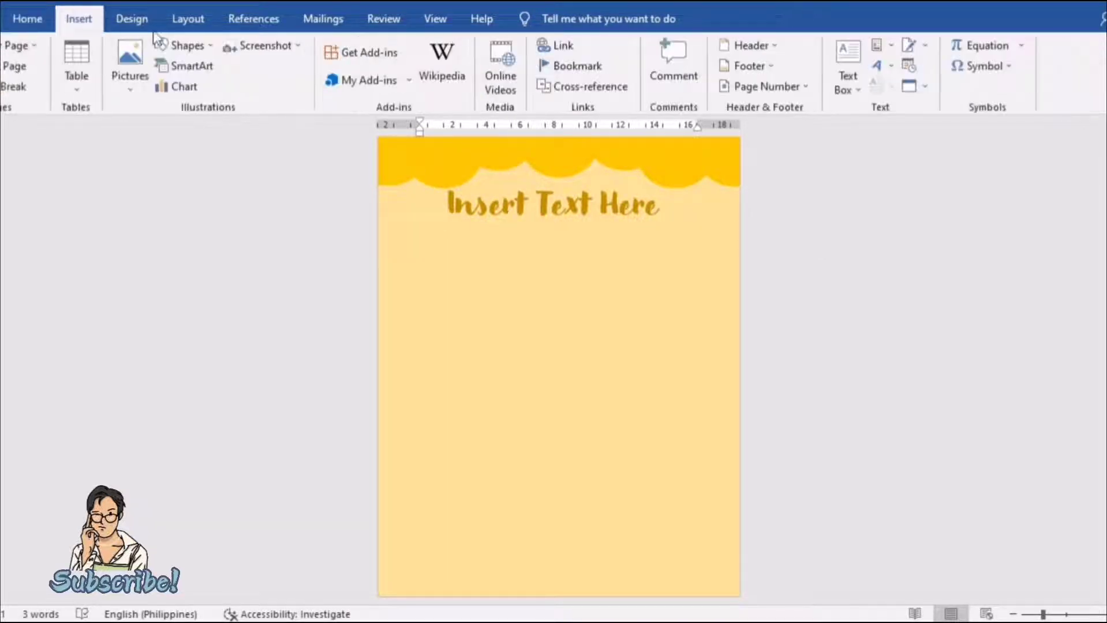
pyautogui.click(187, 48)
pyautogui.click(325, 87)
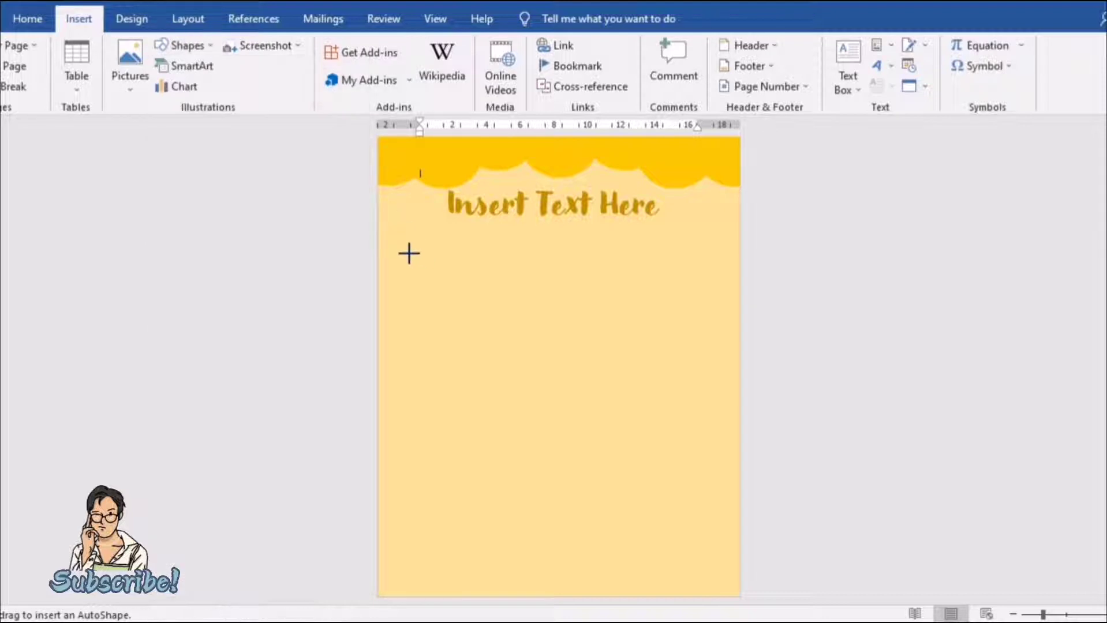
pyautogui.moveTo(380, 245); pyautogui.dragTo(736, 594)
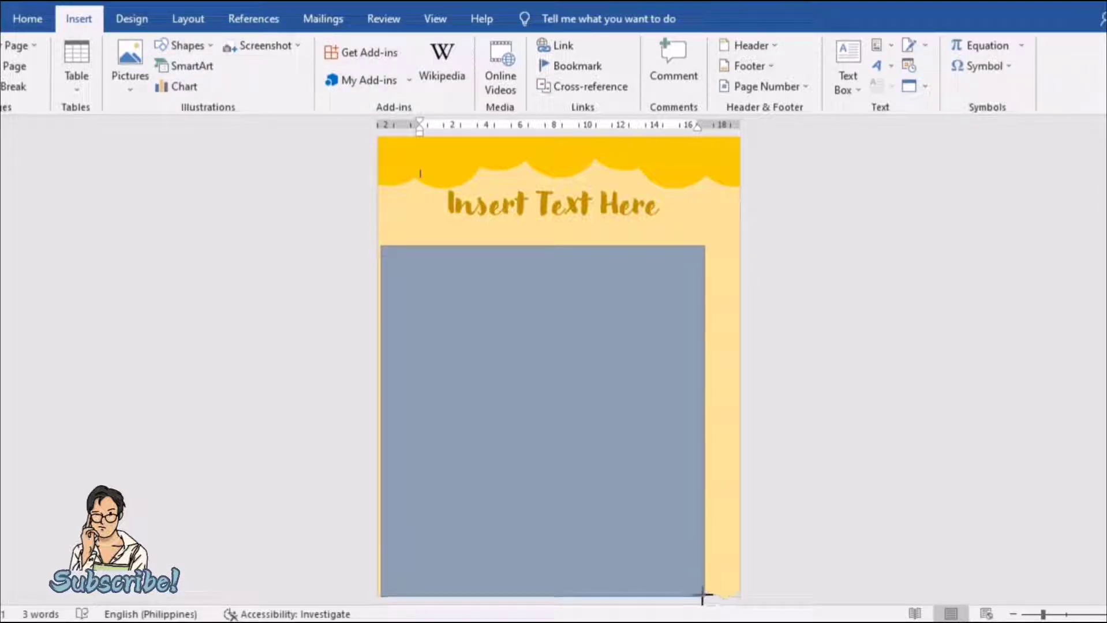
pyautogui.moveTo(736, 594); pyautogui.dragTo(704, 595)
pyautogui.moveTo(380, 420); pyautogui.dragTo(396, 421)
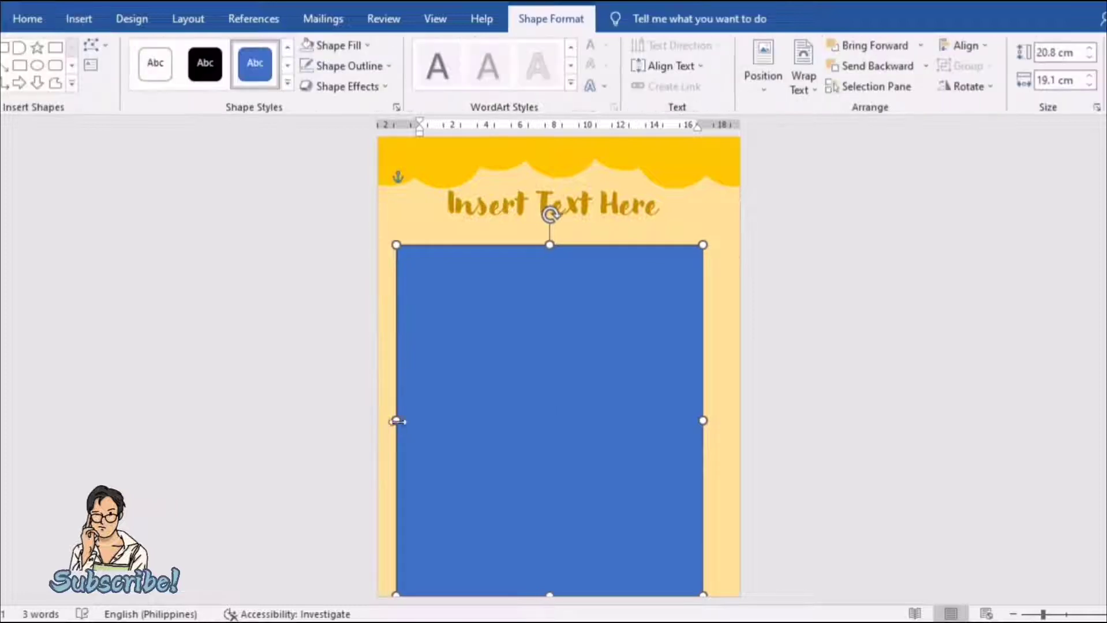
pyautogui.moveTo(487, 432)
pyautogui.mouseDown()
pyautogui.moveTo(517, 433)
pyautogui.moveTo(498, 434)
pyautogui.mouseUp()
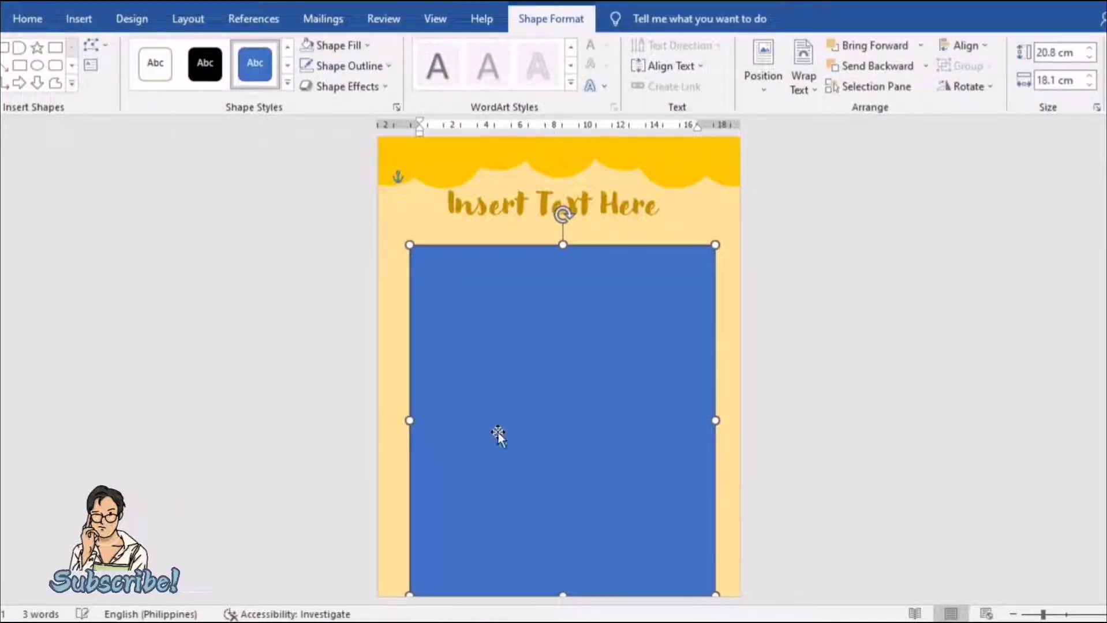
# Fill the rectangle with a light cream tint and give it a lighter outline
pyautogui.click(367, 46)
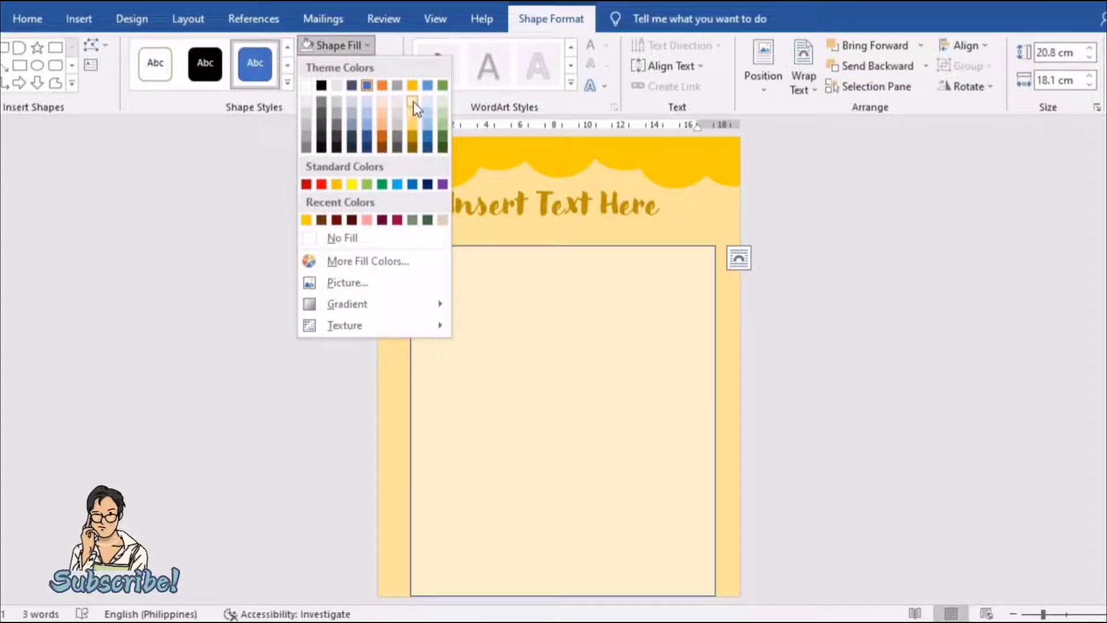
pyautogui.click(413, 101)
pyautogui.click(310, 68)
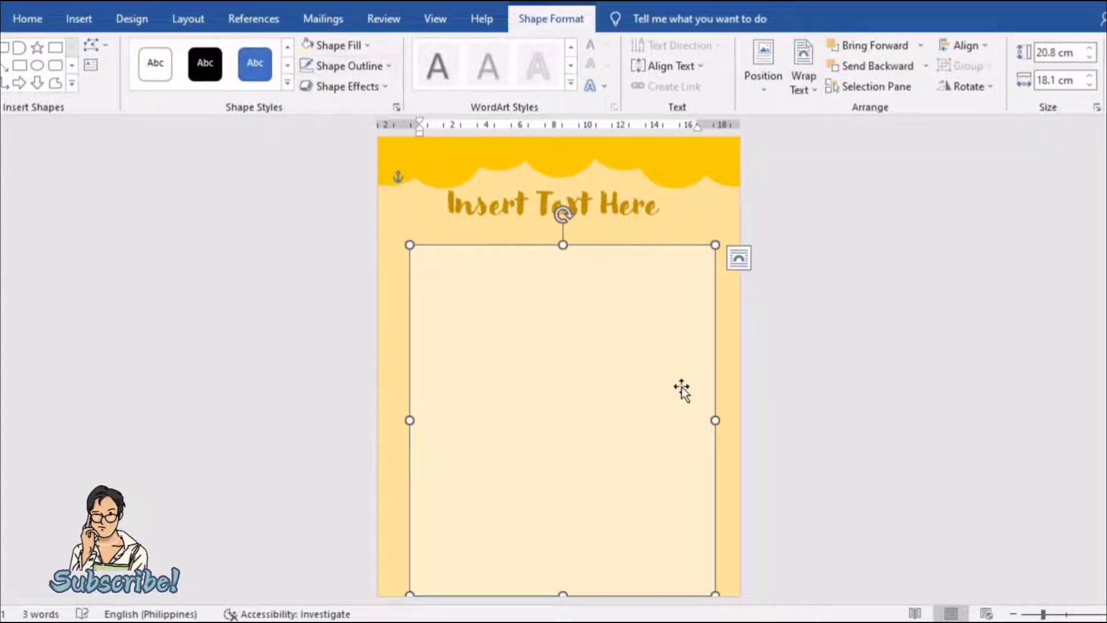
pyautogui.click(829, 420)
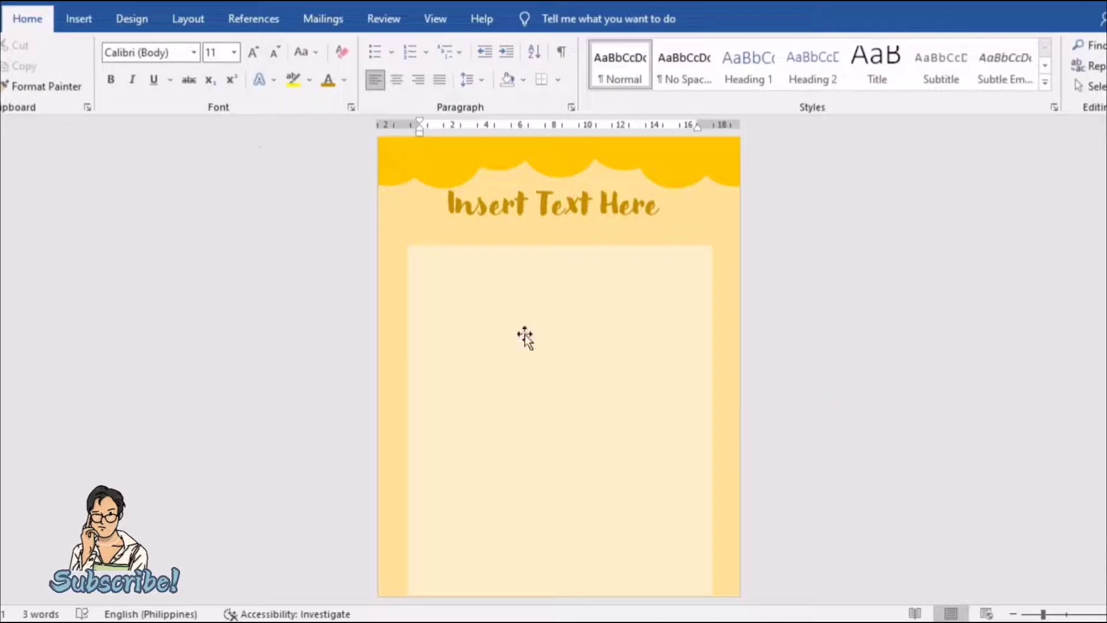
pyautogui.click(79, 19)
# Insert the grid-png-transparent-pic-18 (1) image from this device
pyautogui.click(130, 64)
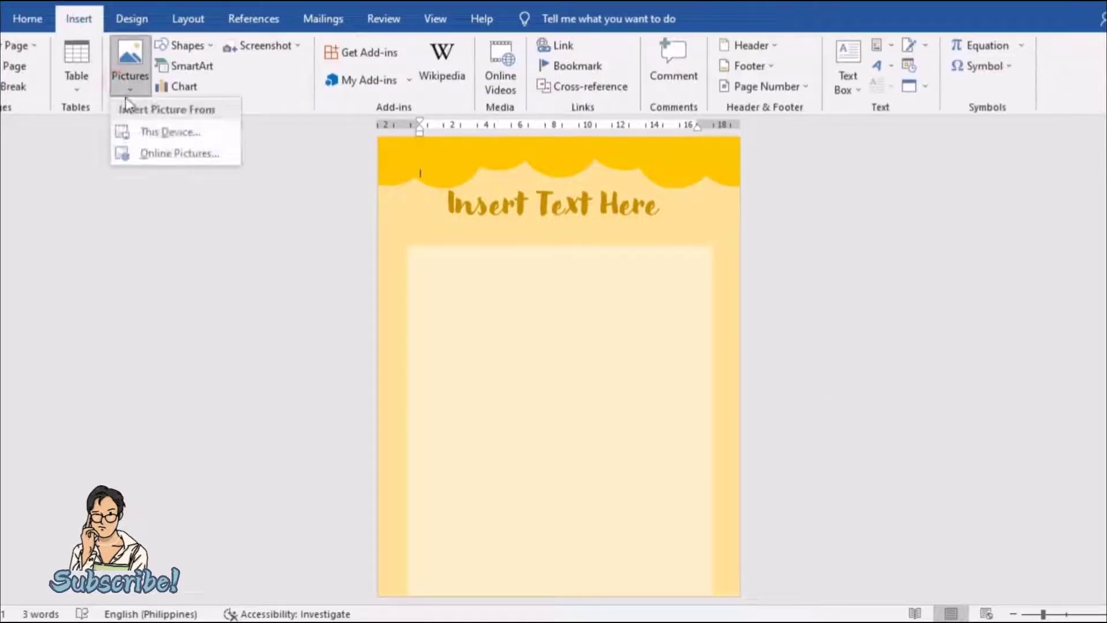
pyautogui.click(142, 138)
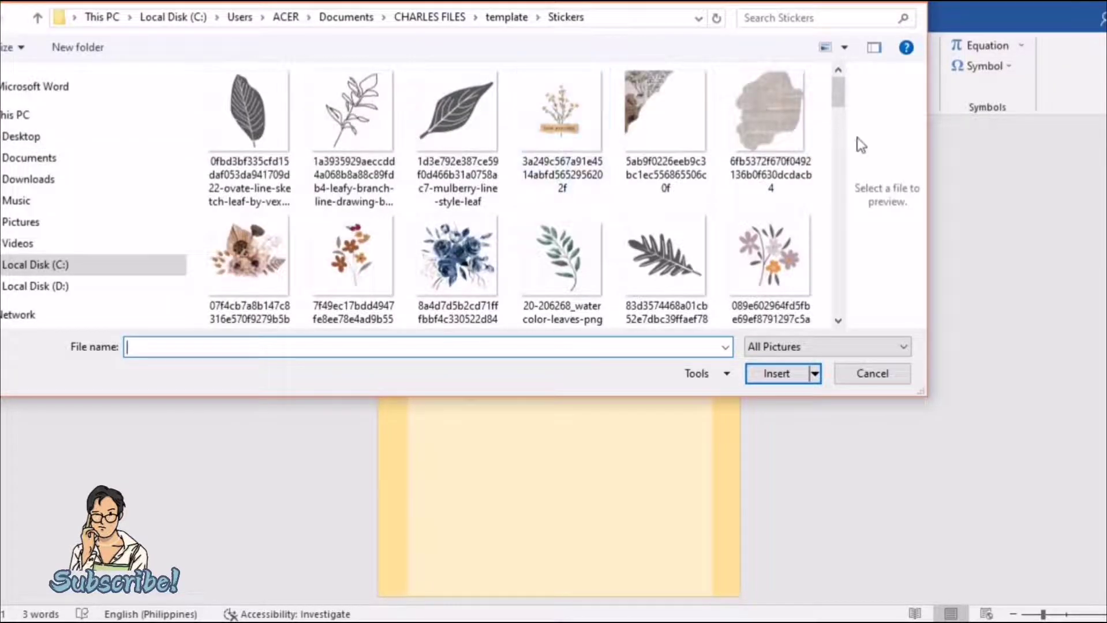
pyautogui.moveTo(838, 104); pyautogui.dragTo(839, 263)
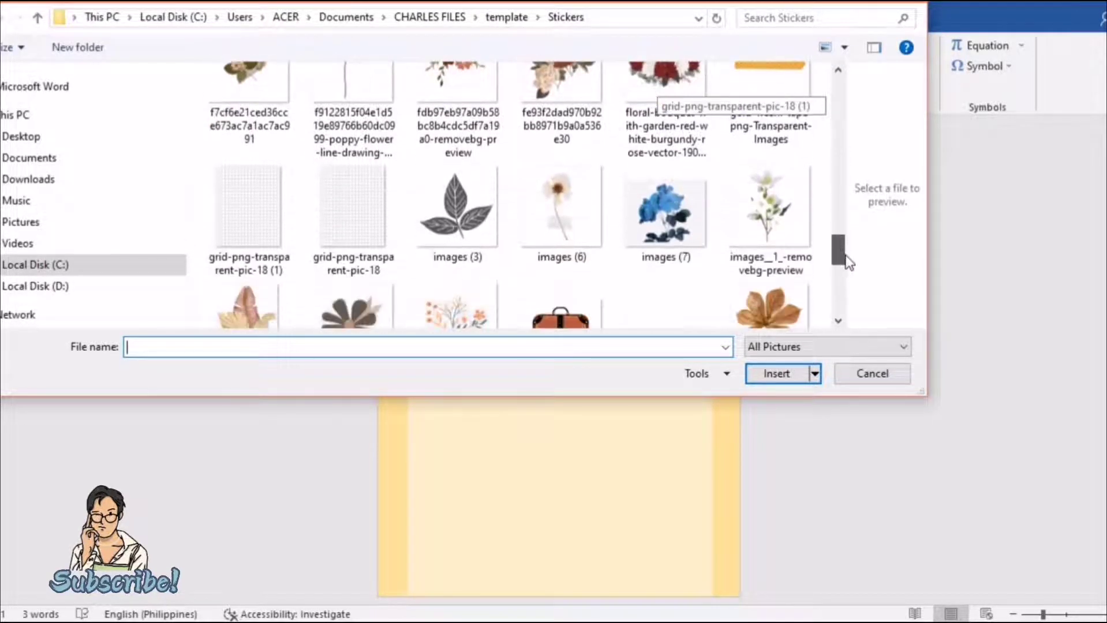
pyautogui.doubleClick(275, 201)
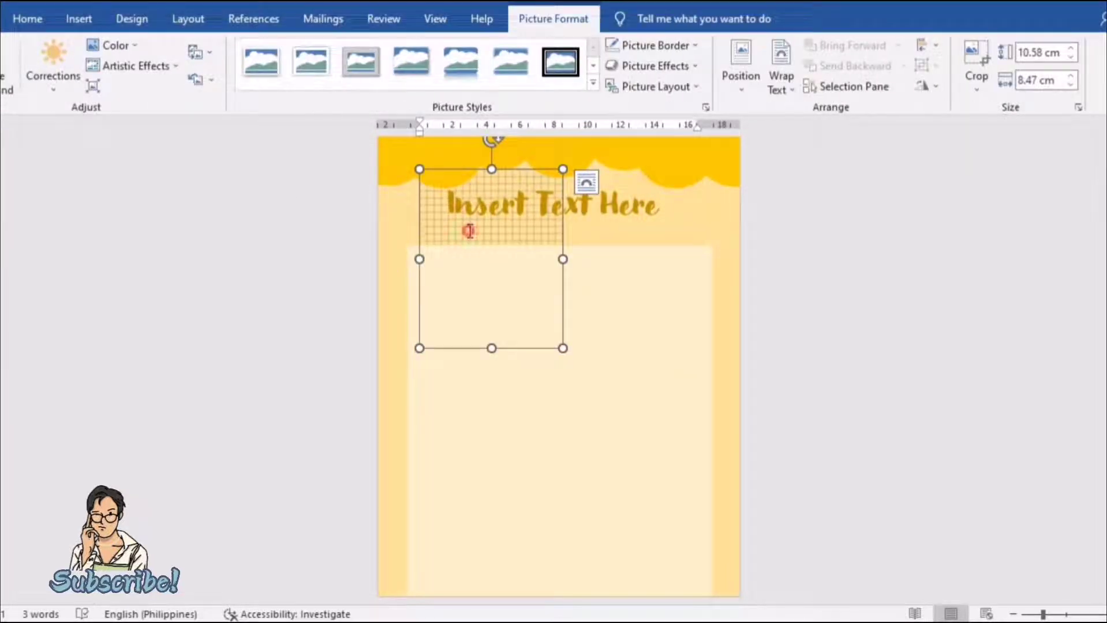
# Move the title text box up slightly
pyautogui.click(468, 231)
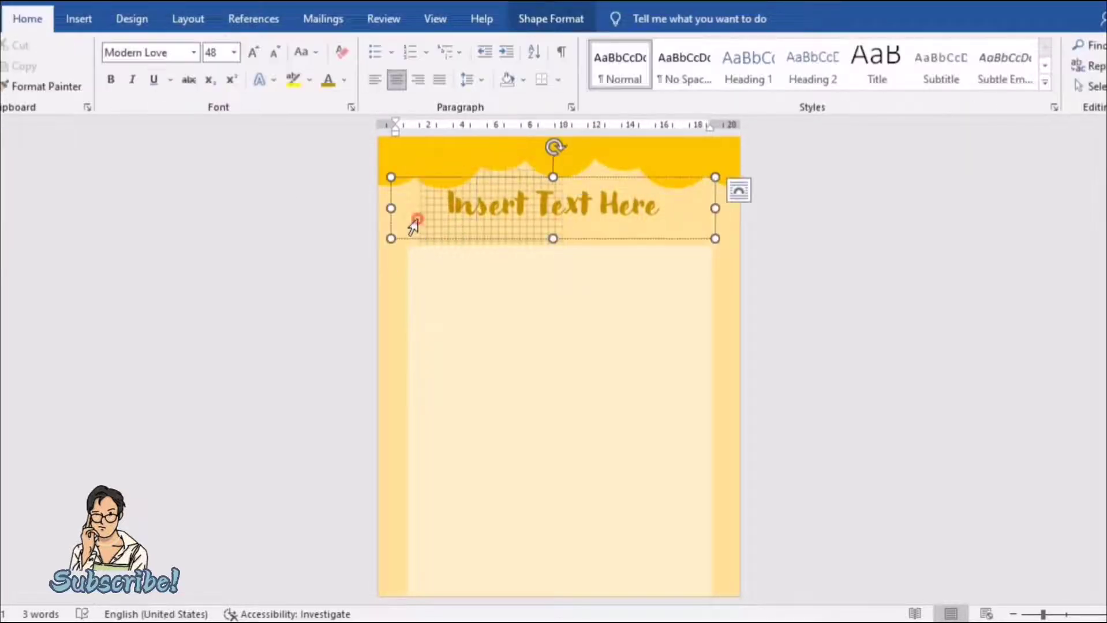
pyautogui.click(453, 248)
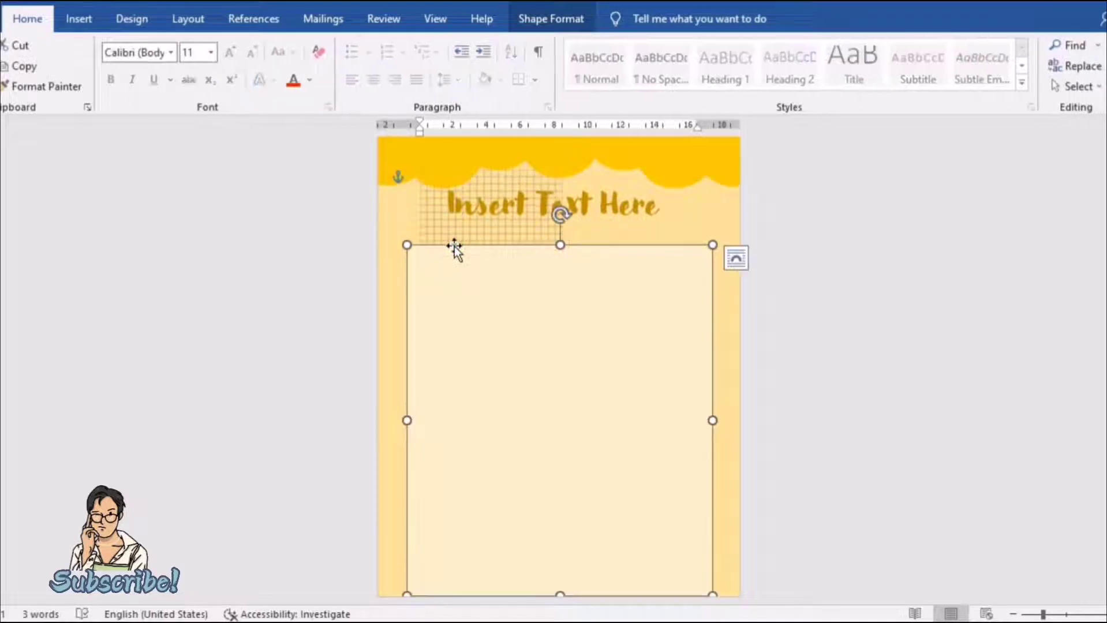
pyautogui.click(416, 209)
pyautogui.moveTo(432, 238); pyautogui.dragTo(437, 229)
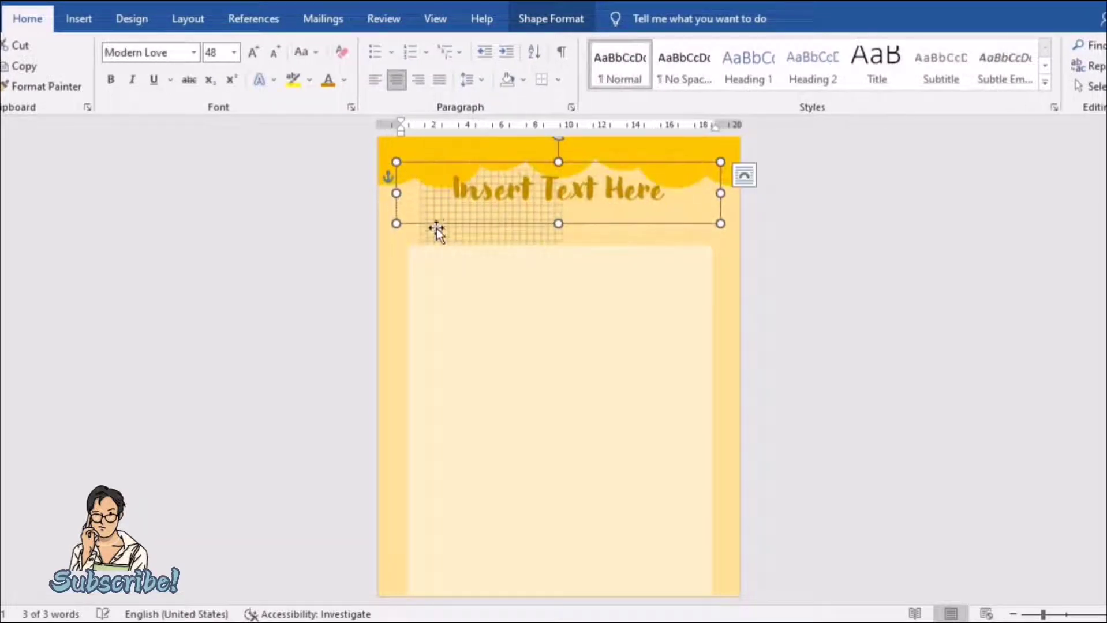
# Set the grid picture to In Front of Text, move it lower-left, and nudge the title down
pyautogui.click(436, 233)
pyautogui.rightClick(435, 234)
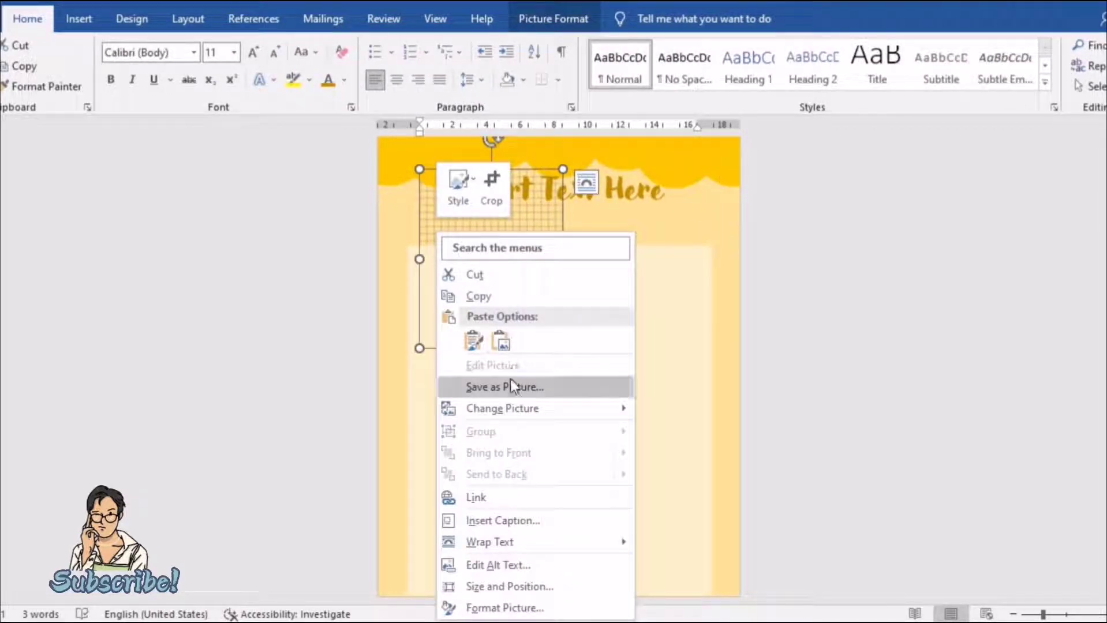
pyautogui.moveTo(490, 543)
pyautogui.click(655, 497)
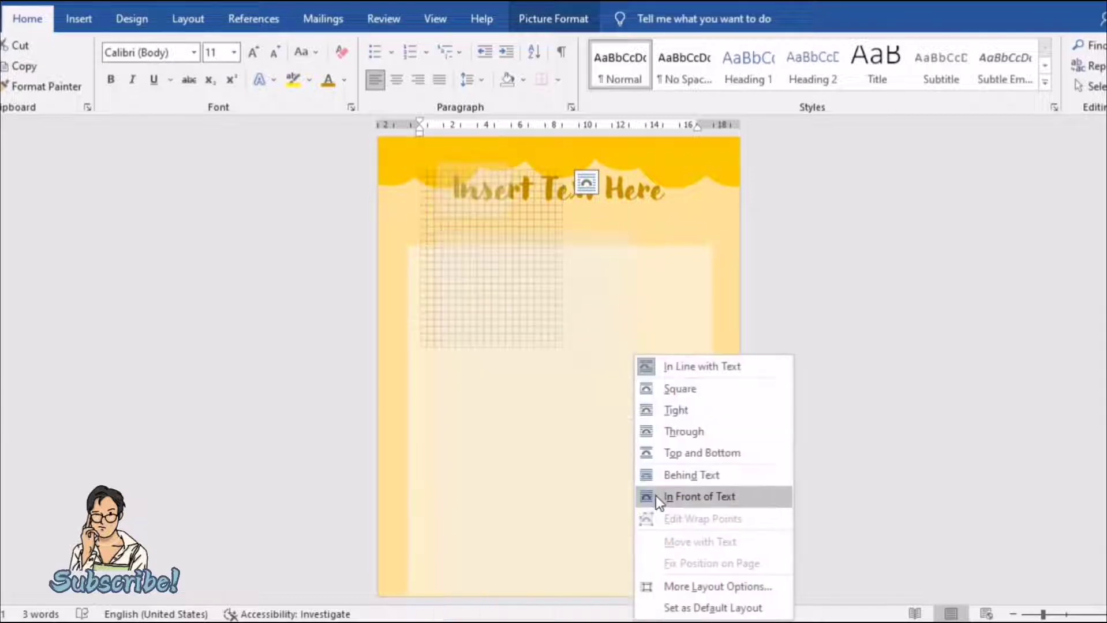
pyautogui.click(656, 496)
pyautogui.moveTo(469, 303); pyautogui.dragTo(422, 533)
pyautogui.click(549, 161)
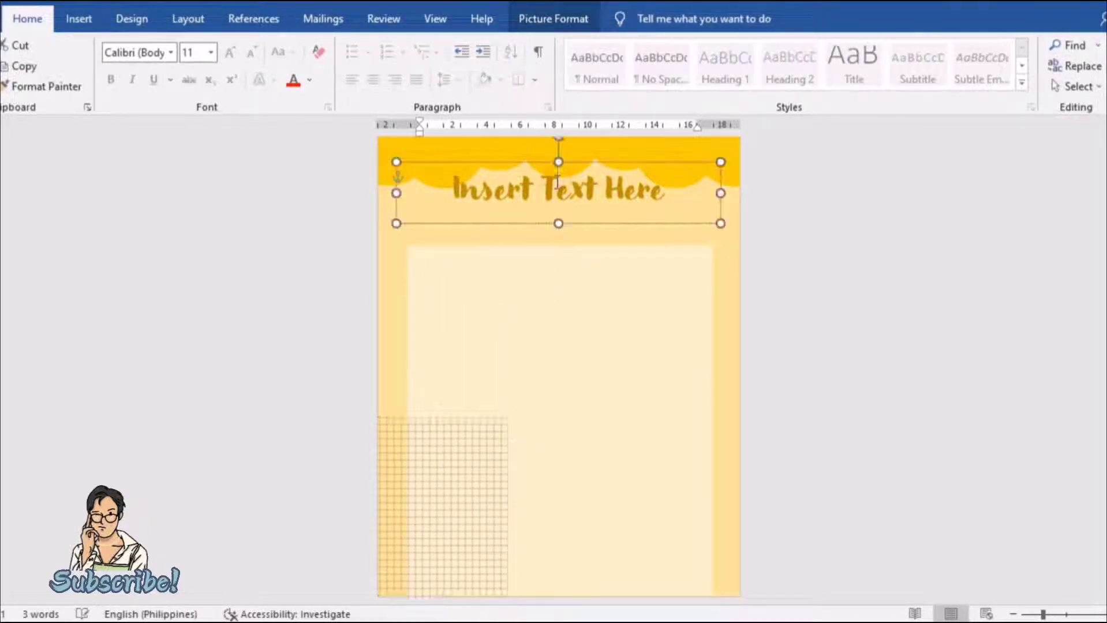
pyautogui.moveTo(547, 163); pyautogui.dragTo(547, 186)
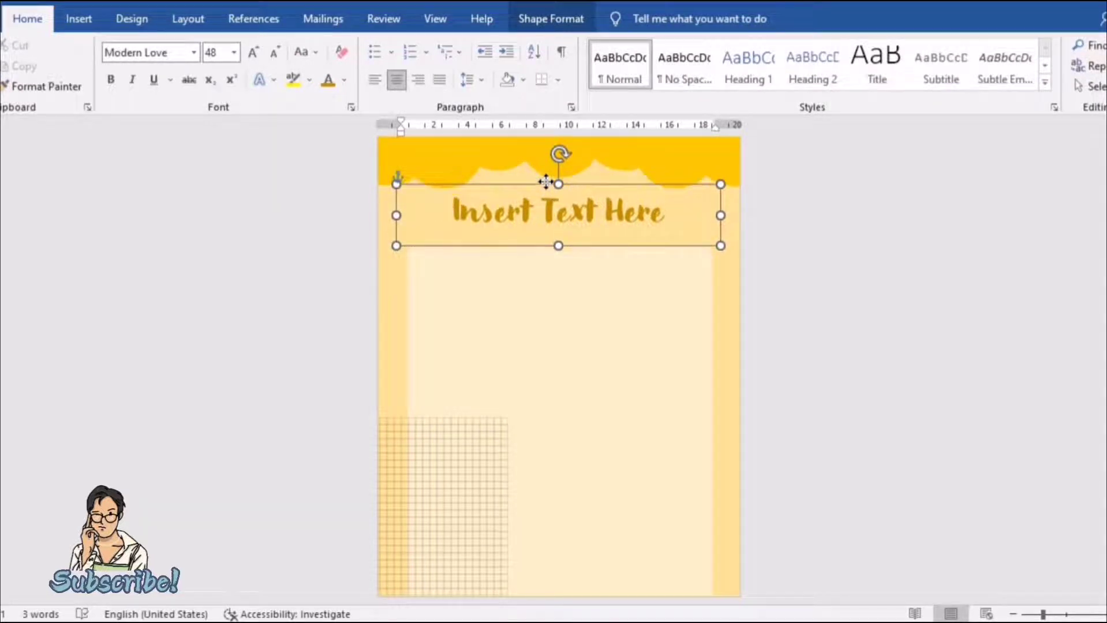
# Enlarge and reposition the grid picture, then send it behind the cream panel
pyautogui.click(392, 496)
pyautogui.moveTo(511, 416)
pyautogui.mouseDown()
pyautogui.moveTo(608, 341)
pyautogui.moveTo(633, 296)
pyautogui.mouseUp()
pyautogui.moveTo(563, 327); pyautogui.dragTo(470, 362)
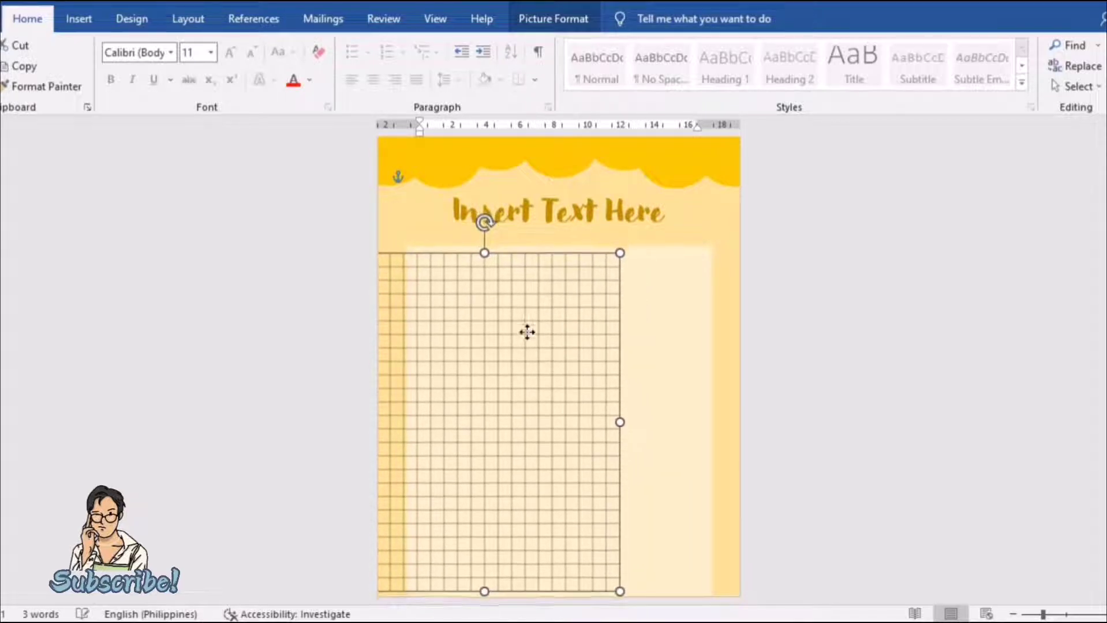
pyautogui.click(550, 28)
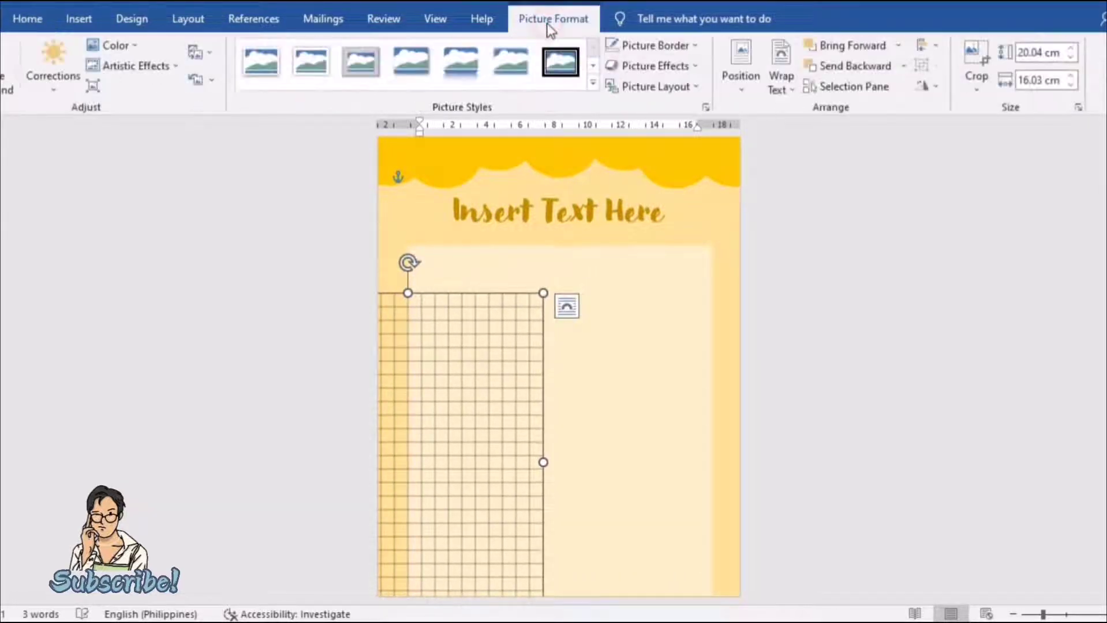
pyautogui.click(869, 68)
pyautogui.click(914, 310)
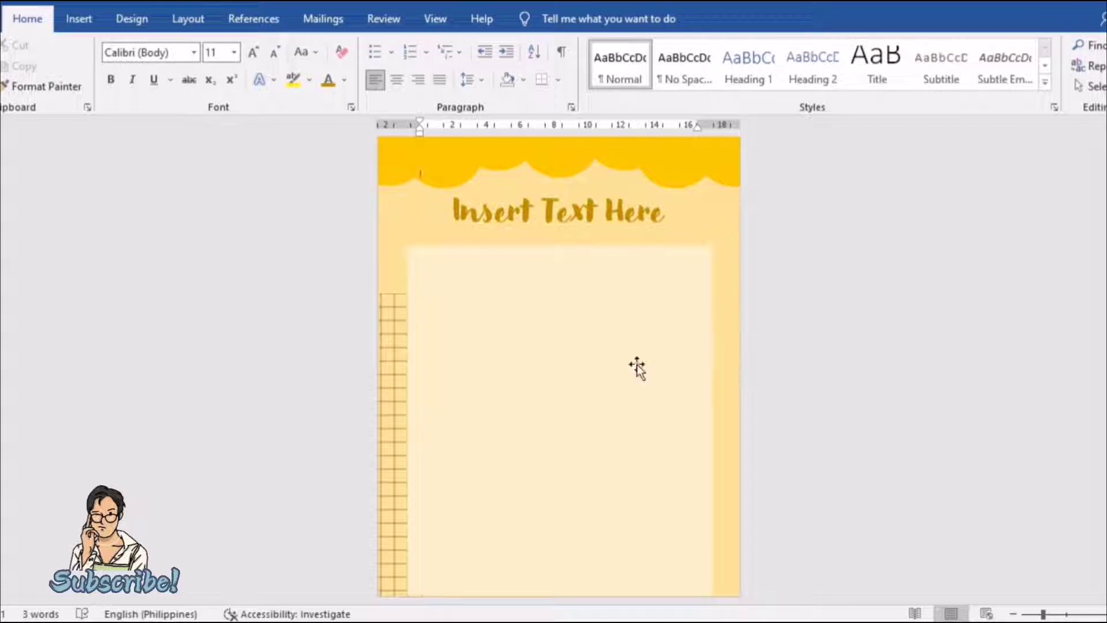
# Paste a duplicate of the cream panel and align it over the original
pyautogui.click(96, 20)
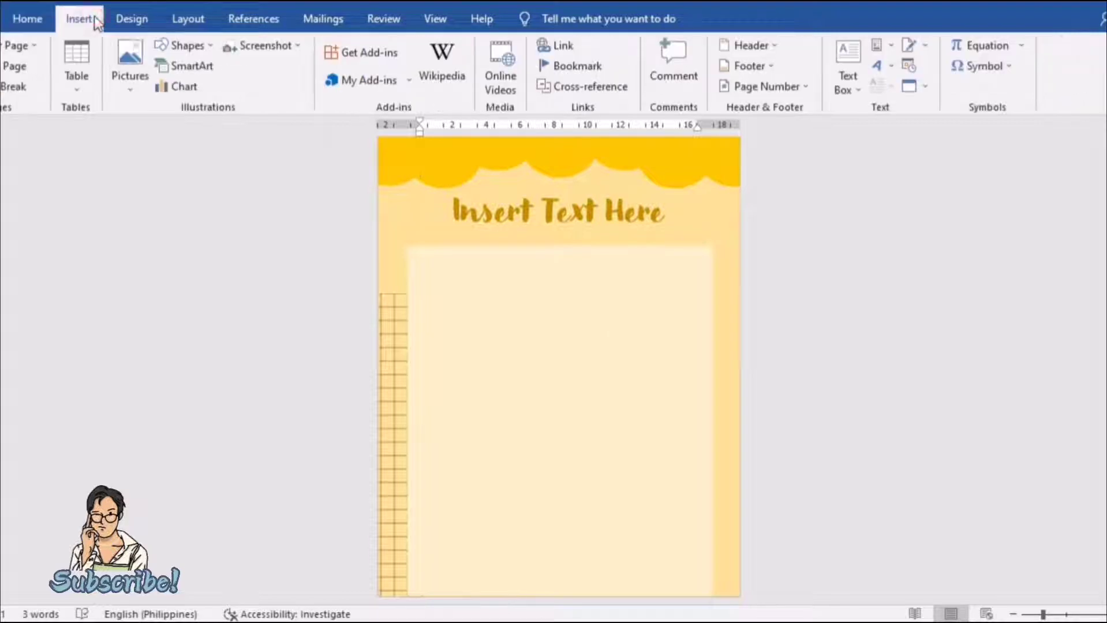
pyautogui.click(555, 306)
pyautogui.hotkey('ctrl', 'v')
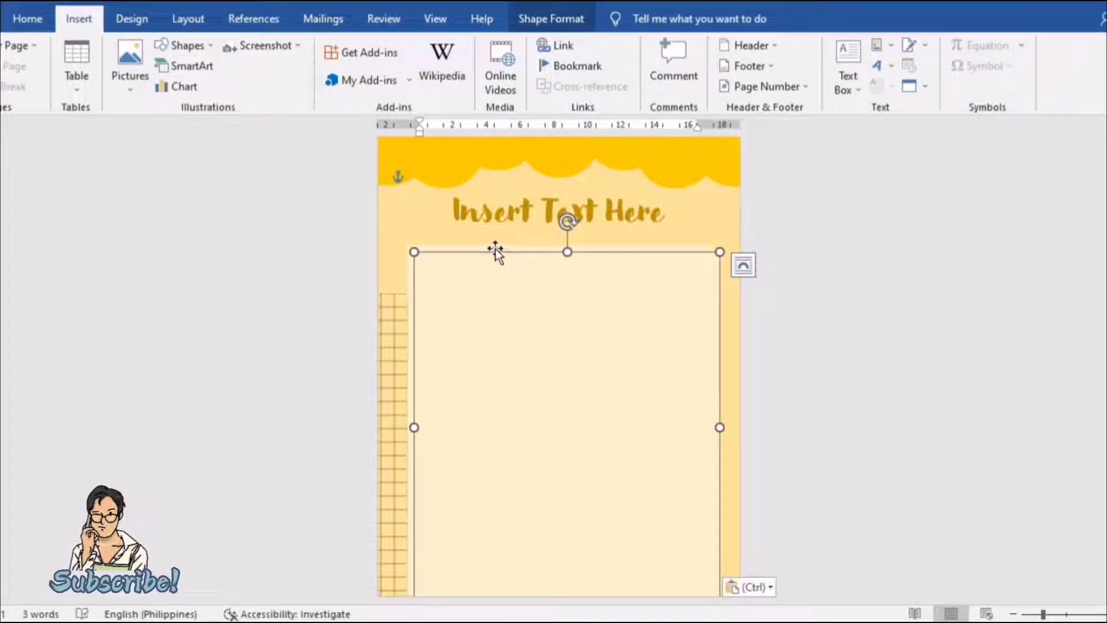
pyautogui.click(427, 254)
pyautogui.click(450, 272)
pyautogui.click(447, 315)
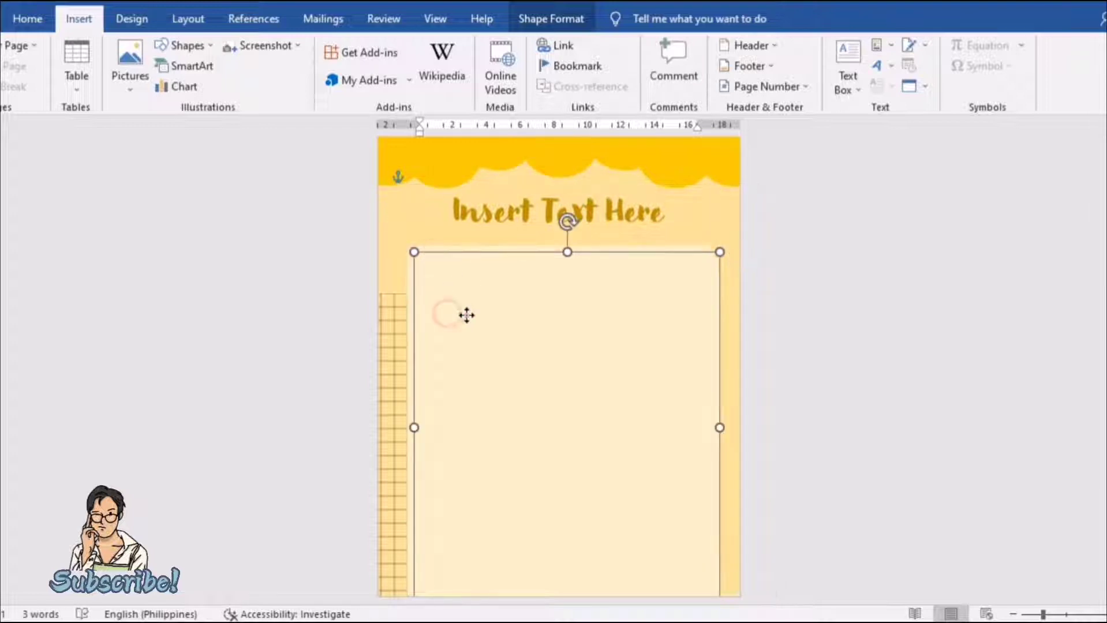
pyautogui.moveTo(466, 316); pyautogui.dragTo(420, 309)
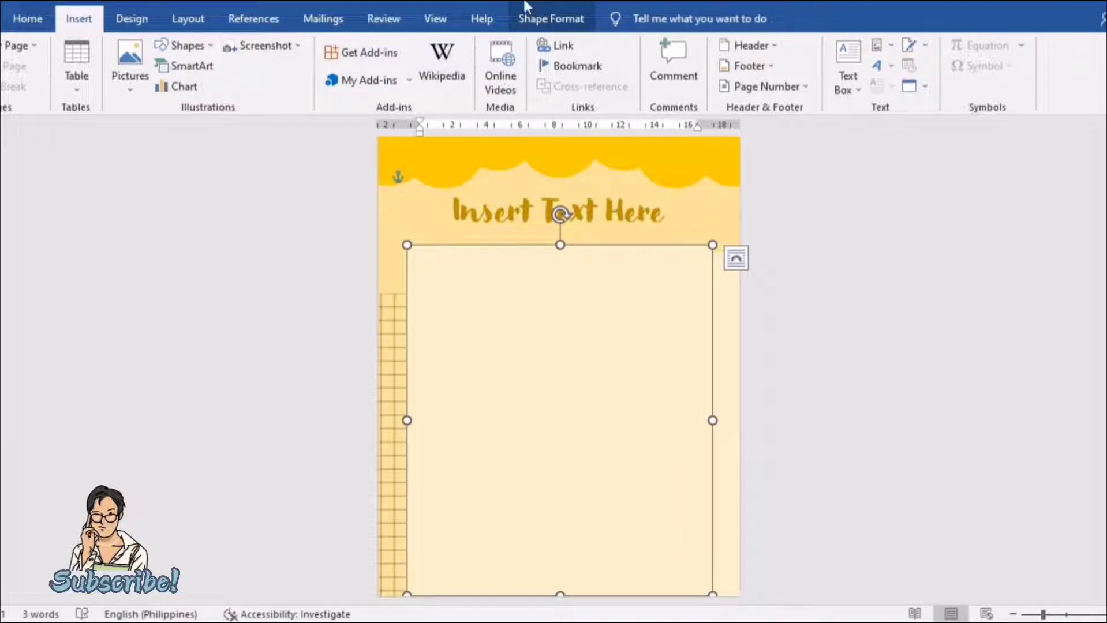
# Fill the duplicate dark gold and nudge the cream panel right to reveal it
pyautogui.click(537, 22)
pyautogui.click(335, 45)
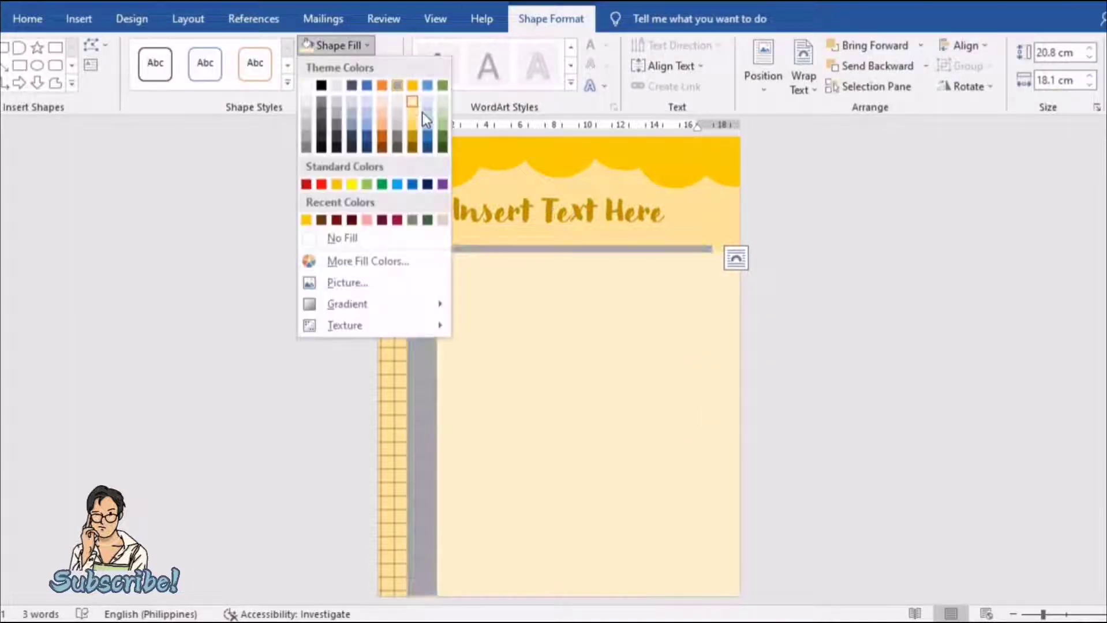
pyautogui.click(412, 149)
pyautogui.click(506, 289)
pyautogui.press('Right')
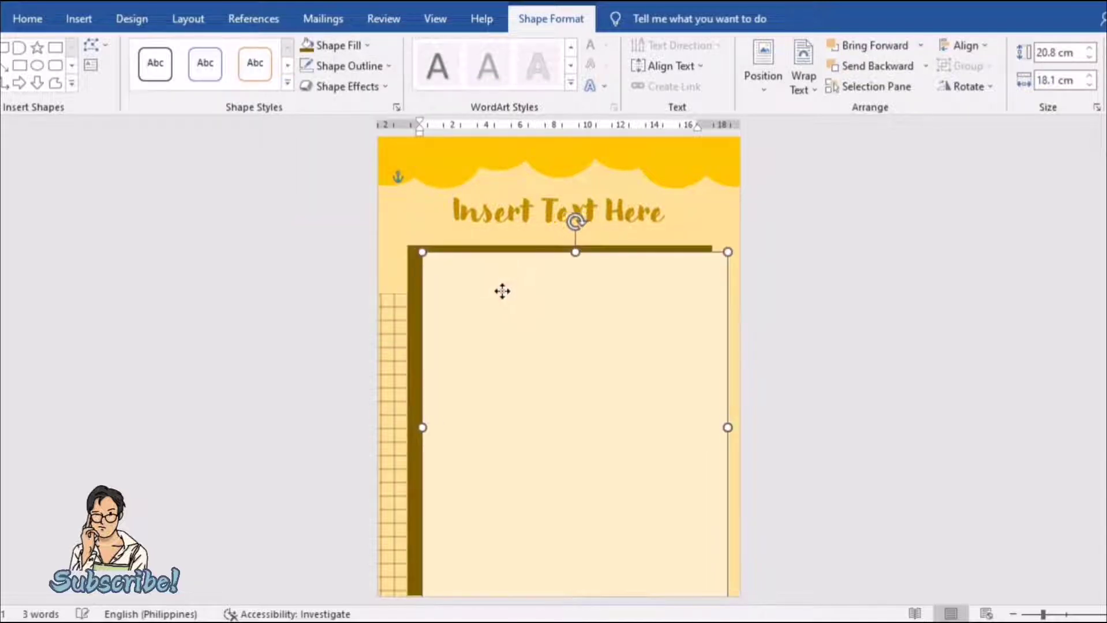
pyautogui.click(801, 319)
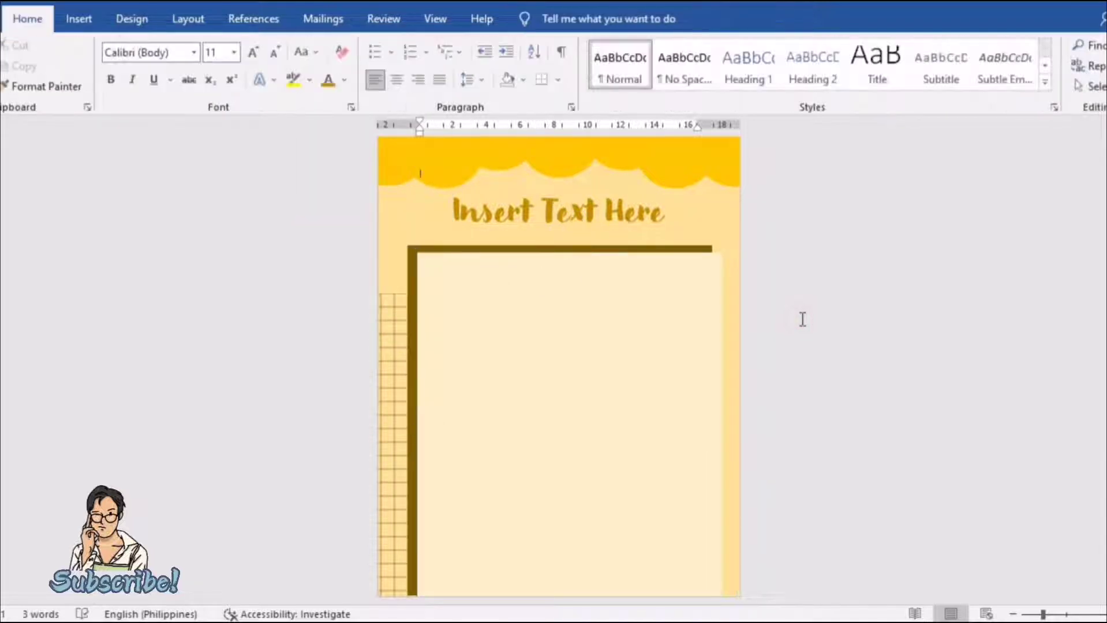
# Recolour the brown bar gold and slide the cream panel back left over it
pyautogui.click(680, 325)
pyautogui.press('Right')
pyautogui.press('Right')
pyautogui.press('Right')
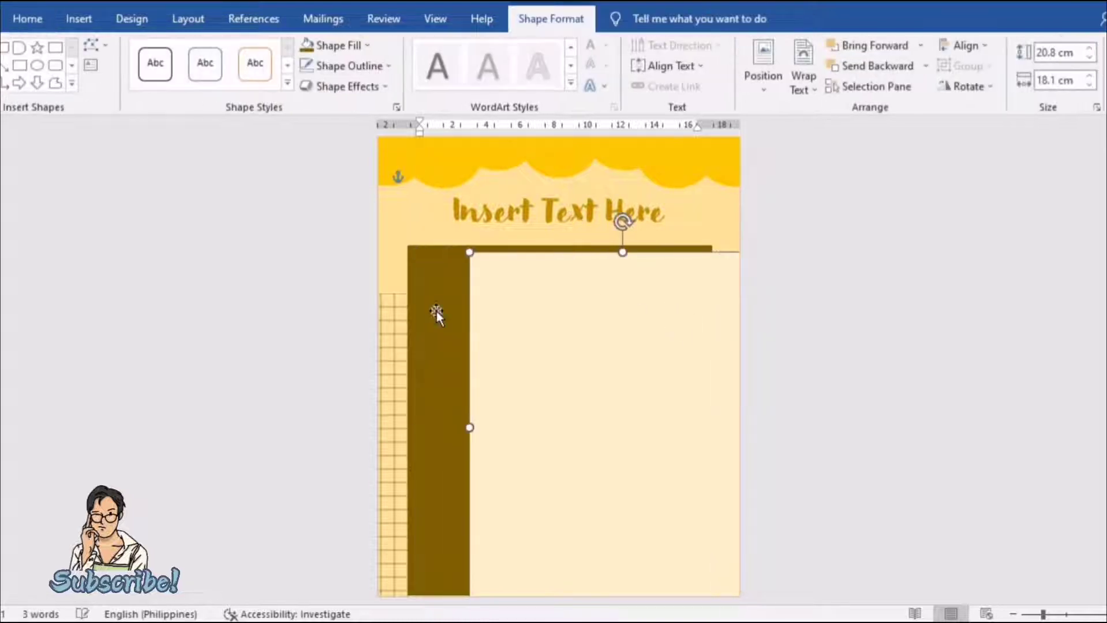
pyautogui.click(437, 315)
pyautogui.click(367, 45)
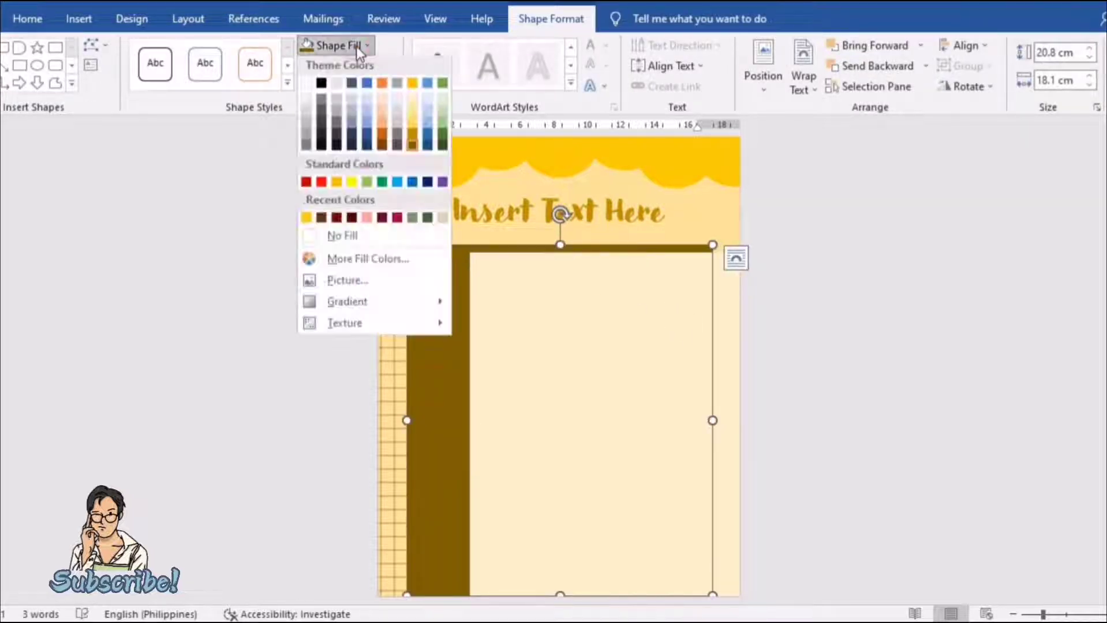
pyautogui.click(413, 146)
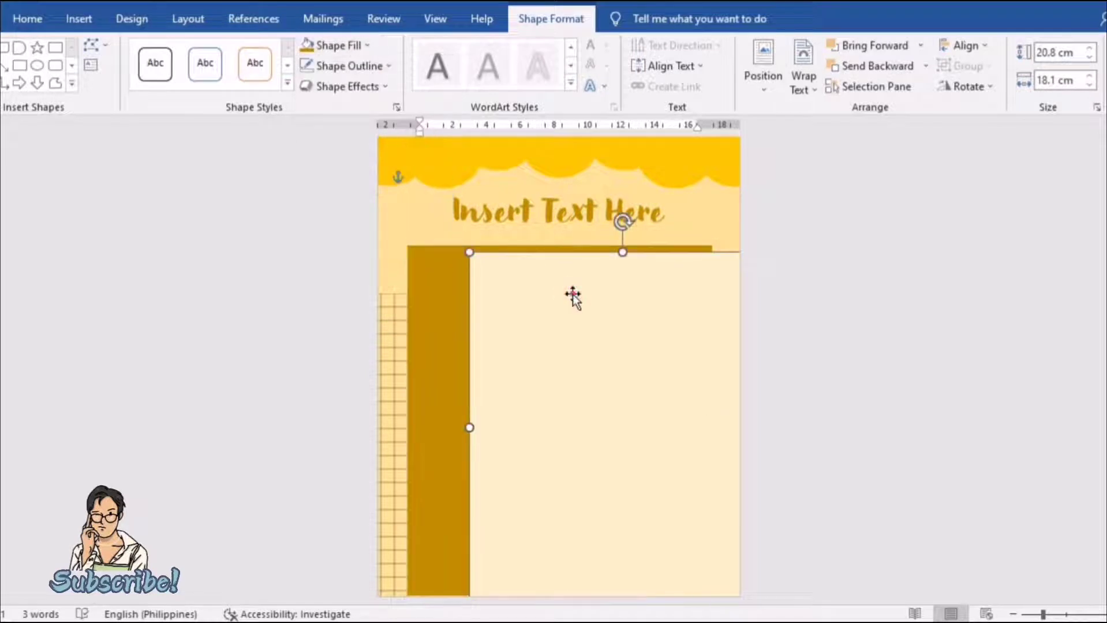
pyautogui.moveTo(571, 297); pyautogui.dragTo(521, 297)
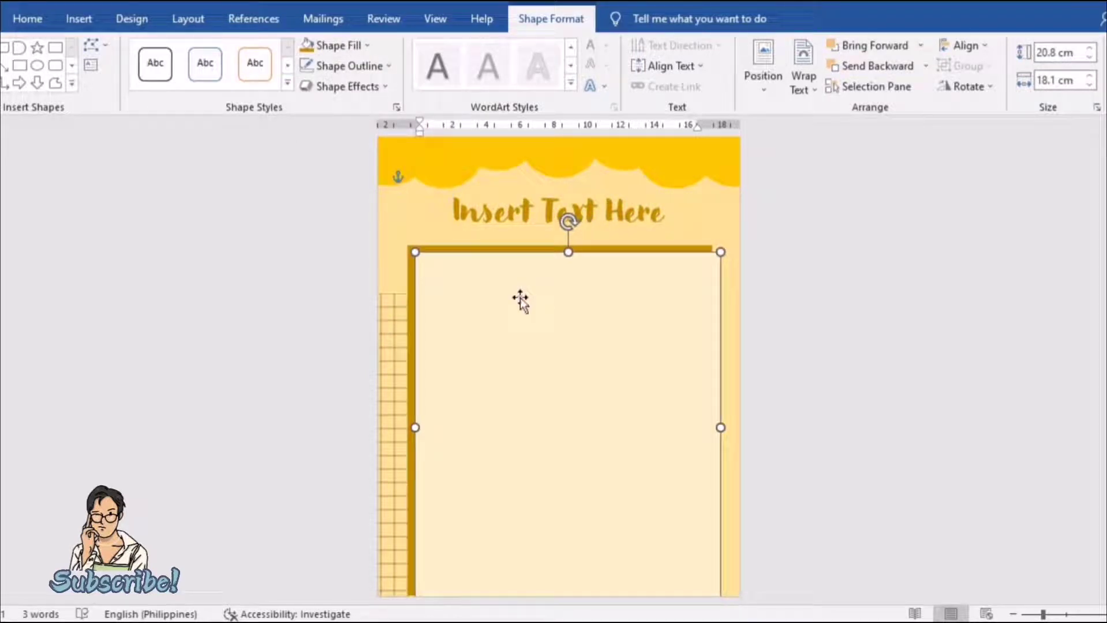
pyautogui.click(784, 366)
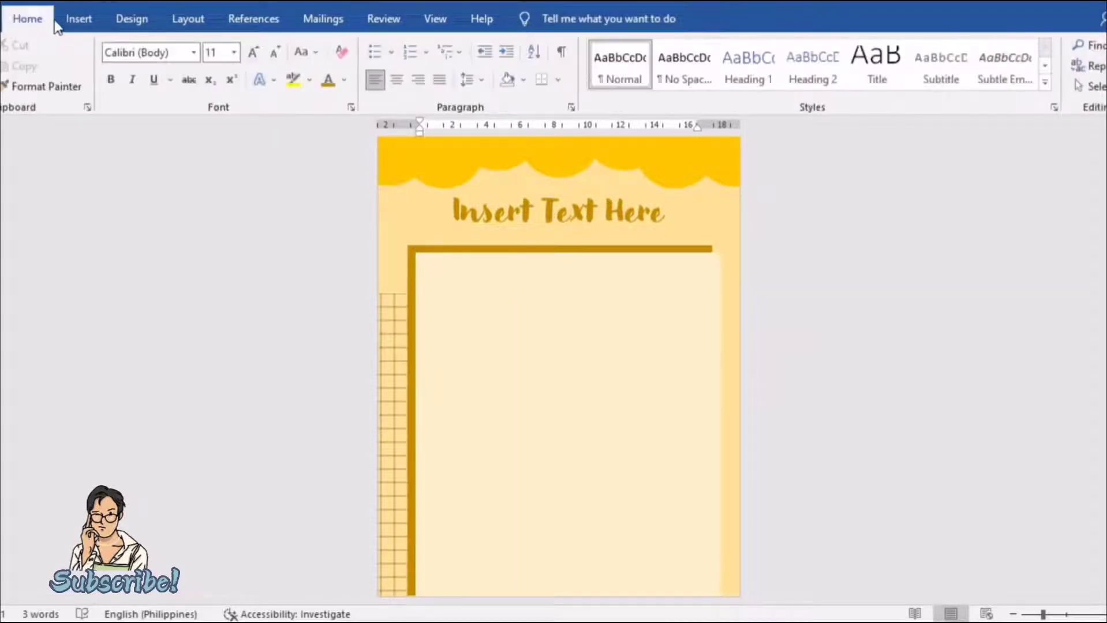
pyautogui.click(77, 22)
# Draw a small gold five-point star and paste copies on both sides of the title
pyautogui.click(185, 46)
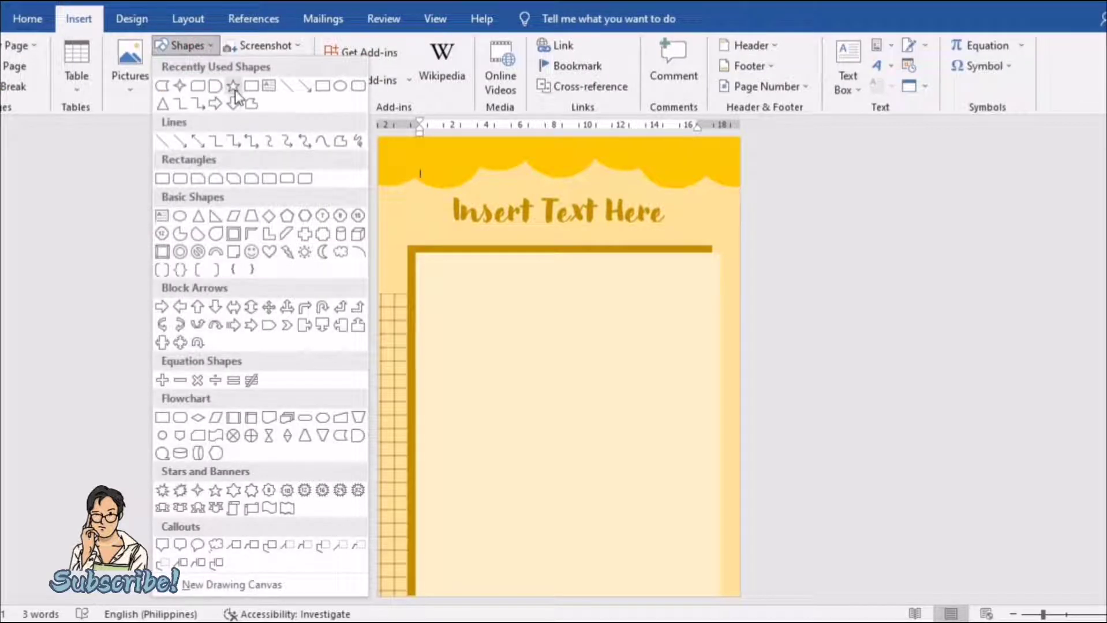
pyautogui.click(234, 87)
pyautogui.moveTo(391, 210); pyautogui.dragTo(404, 225)
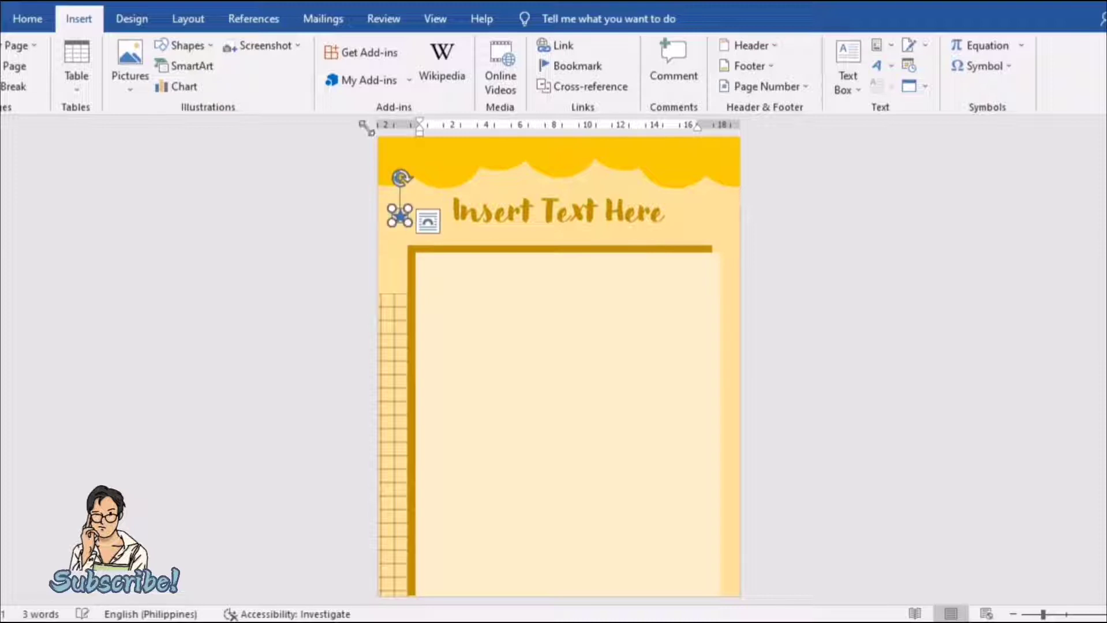
pyautogui.click(325, 48)
pyautogui.click(318, 221)
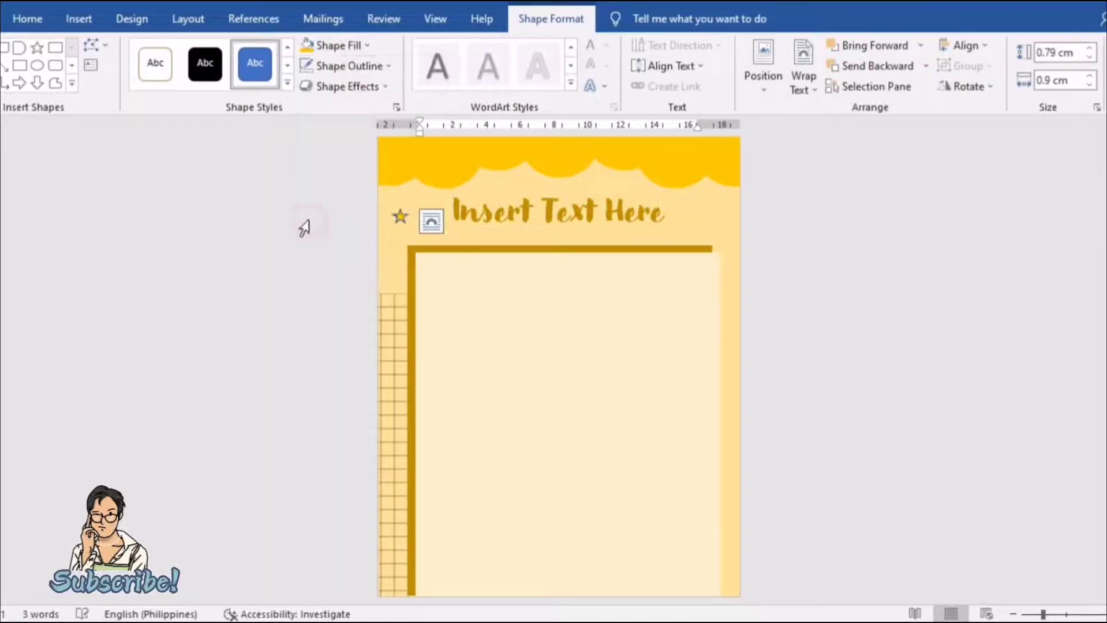
pyautogui.hotkey('ctrl', 'v')
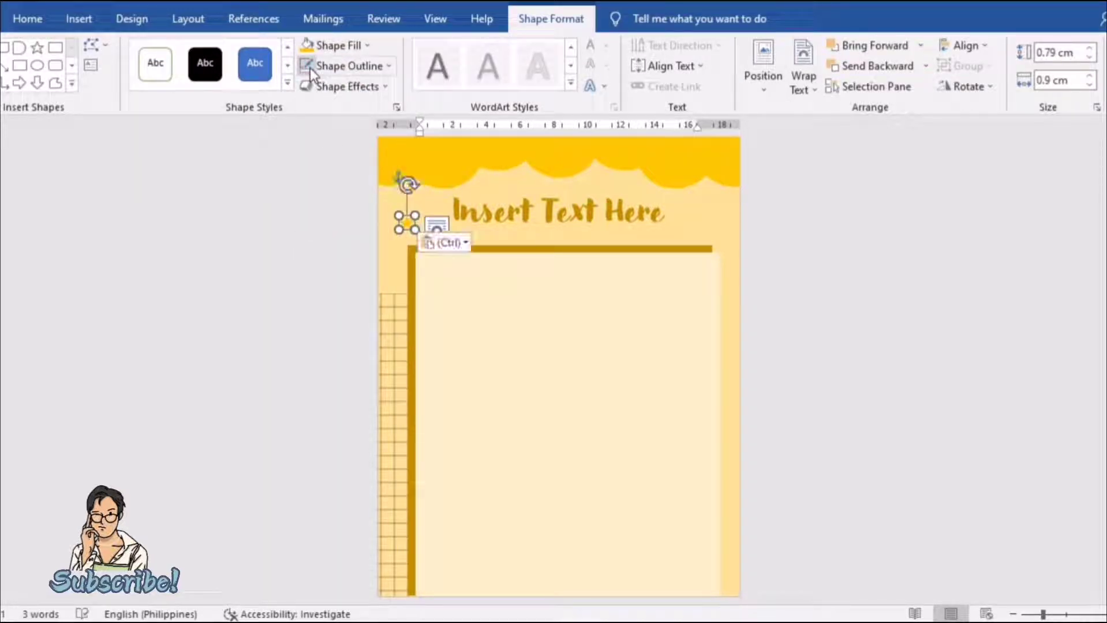
pyautogui.moveTo(409, 230)
pyautogui.mouseDown()
pyautogui.moveTo(436, 216)
pyautogui.moveTo(438, 234)
pyautogui.mouseUp()
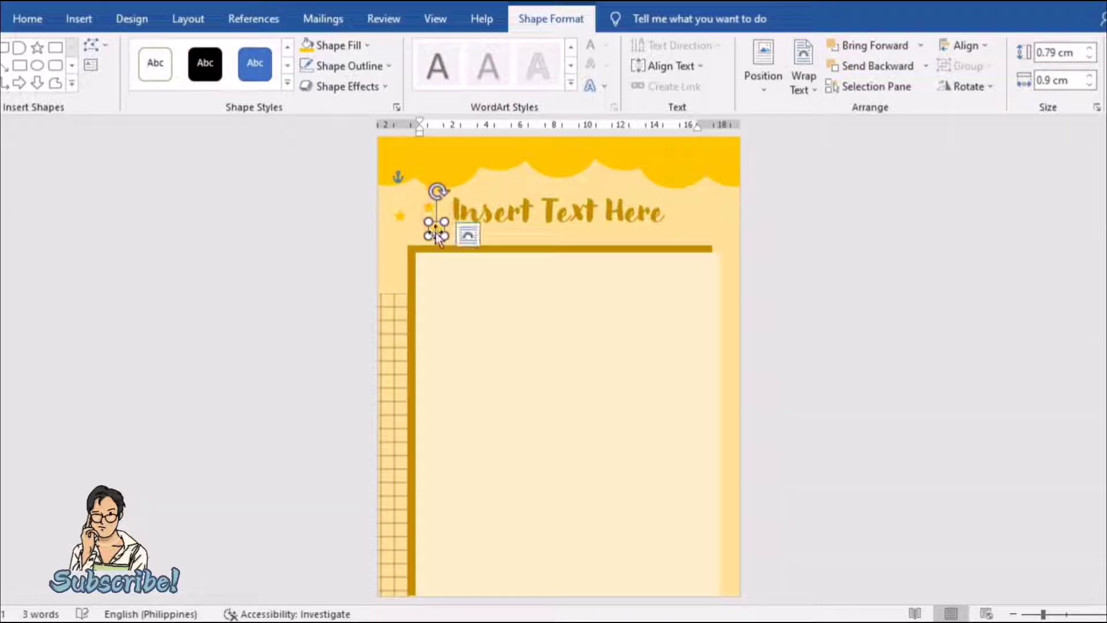
pyautogui.hotkey('ctrl', 'v')
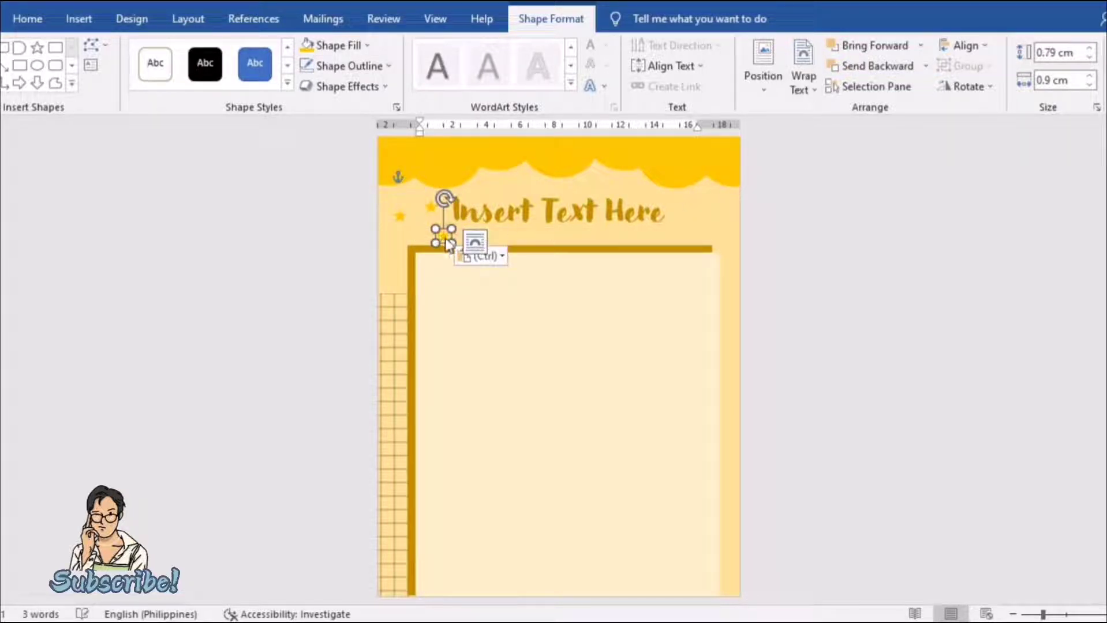
pyautogui.moveTo(443, 237)
pyautogui.mouseDown()
pyautogui.moveTo(721, 216)
pyautogui.moveTo(696, 226)
pyautogui.mouseUp()
pyautogui.hotkey('ctrl', 'v')
pyautogui.click(820, 299)
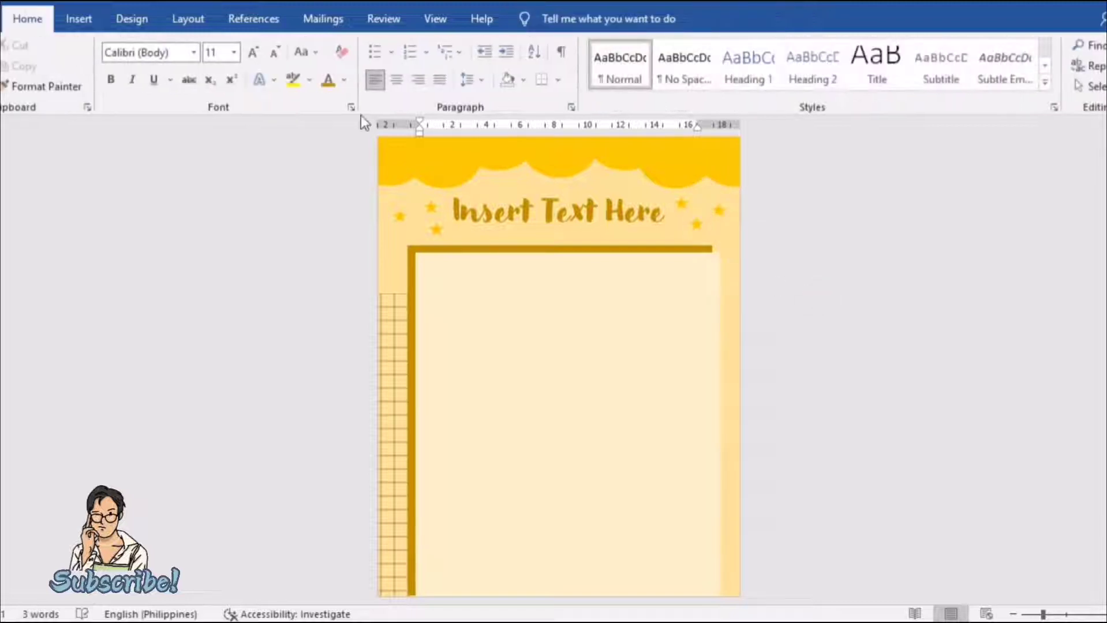
# Draw a dark gold rounded rectangle, about 17.99 × 16.35 cm, with less rounded corners
pyautogui.click(67, 22)
pyautogui.click(195, 46)
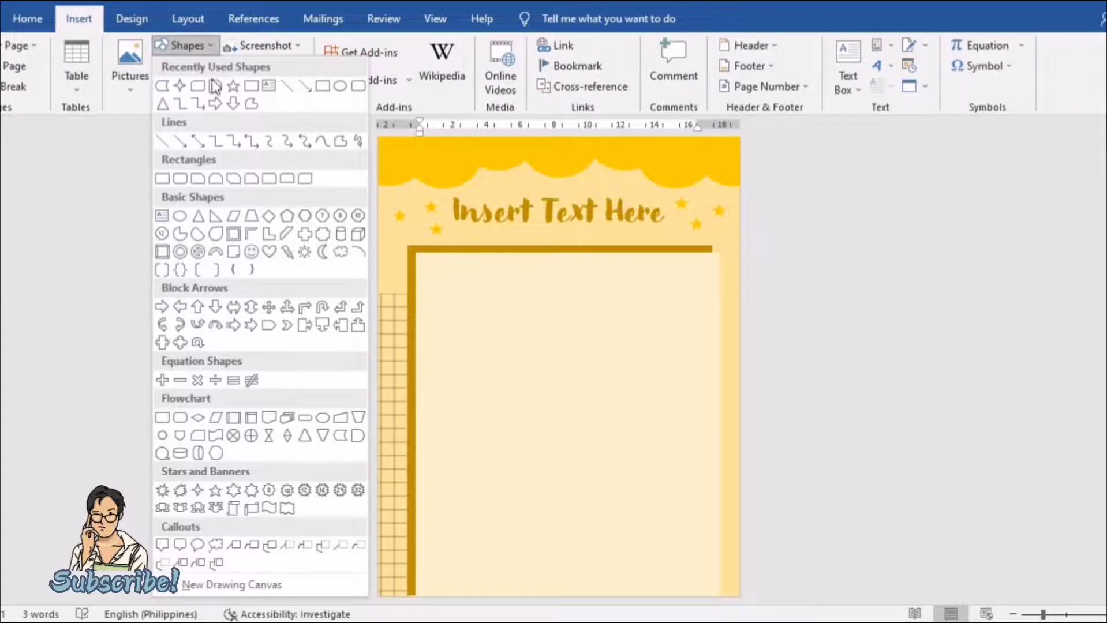
pyautogui.click(359, 85)
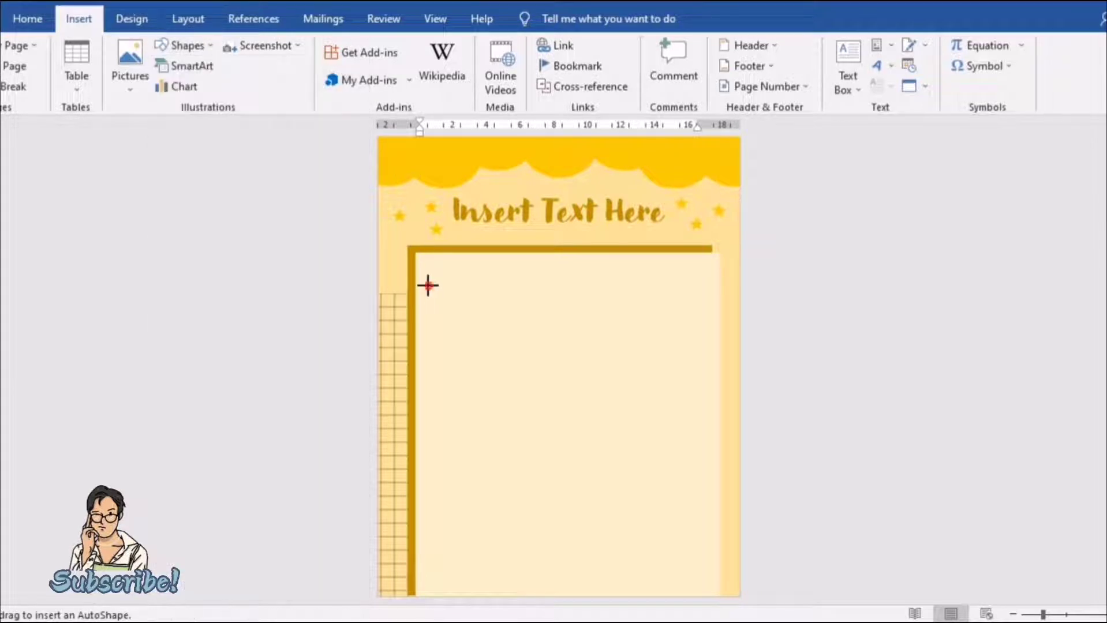
pyautogui.moveTo(427, 285); pyautogui.dragTo(445, 581)
pyautogui.moveTo(453, 587); pyautogui.dragTo(446, 575)
pyautogui.click(335, 45)
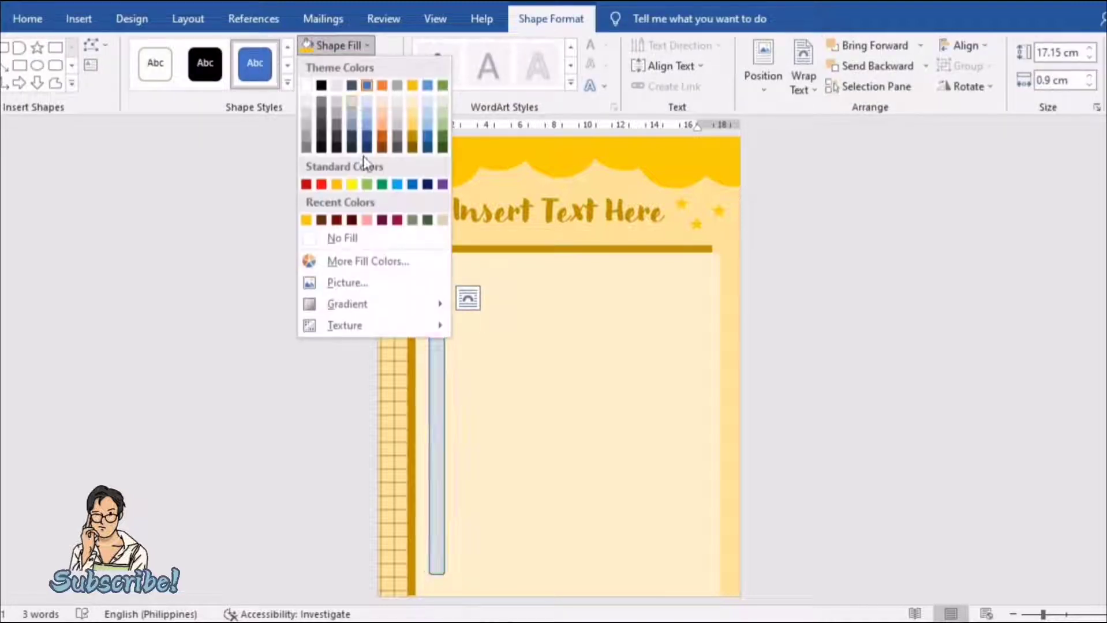
pyautogui.click(413, 139)
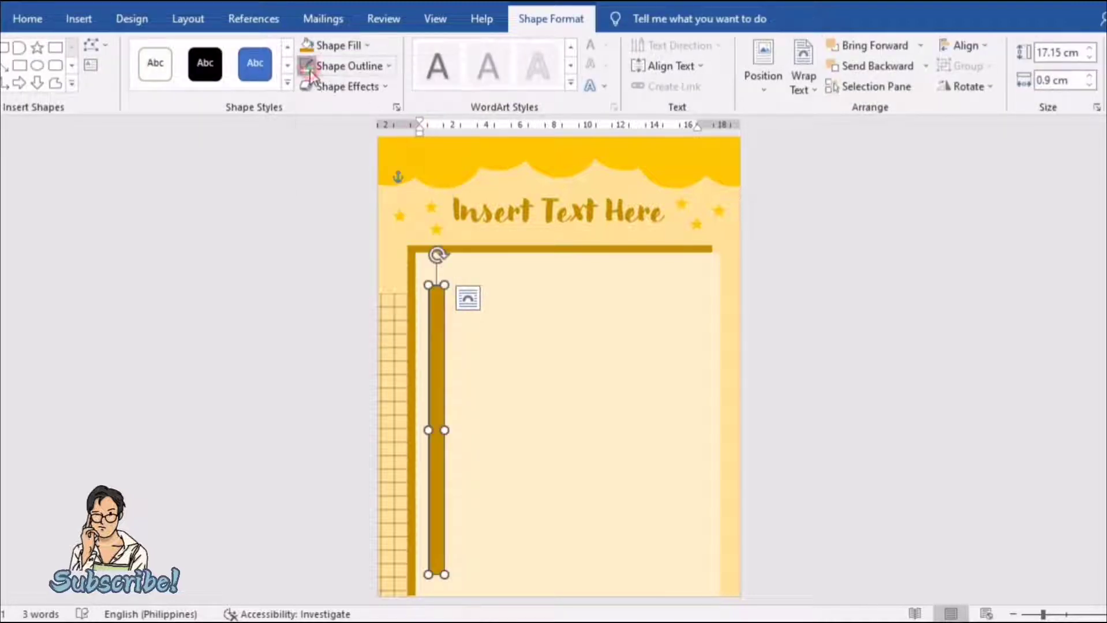
pyautogui.moveTo(445, 432); pyautogui.dragTo(702, 463)
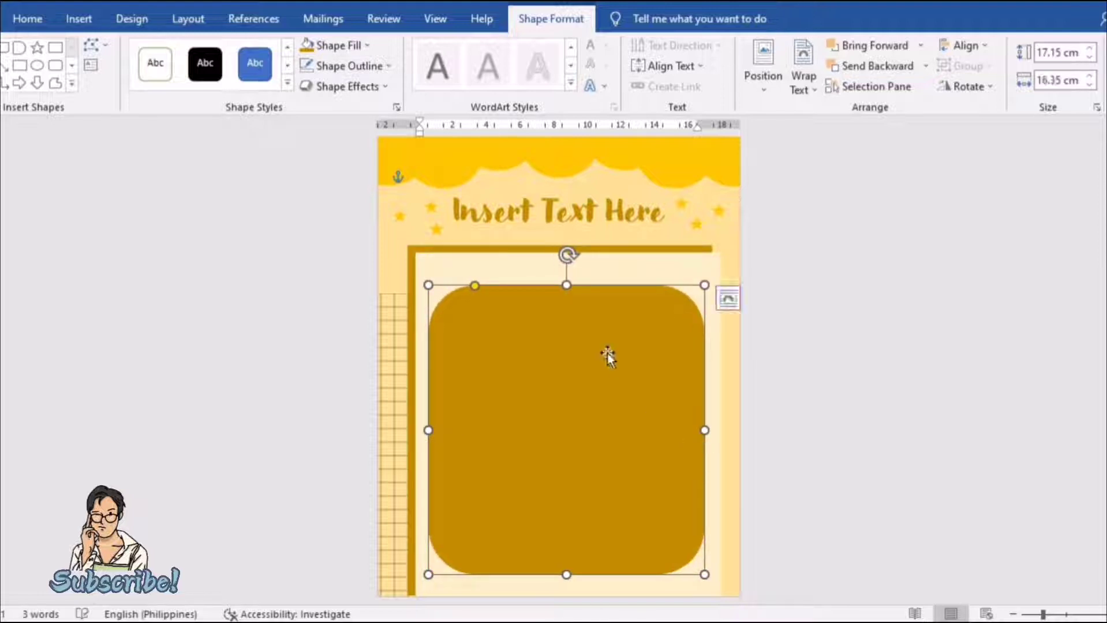
pyautogui.moveTo(567, 286); pyautogui.dragTo(567, 270)
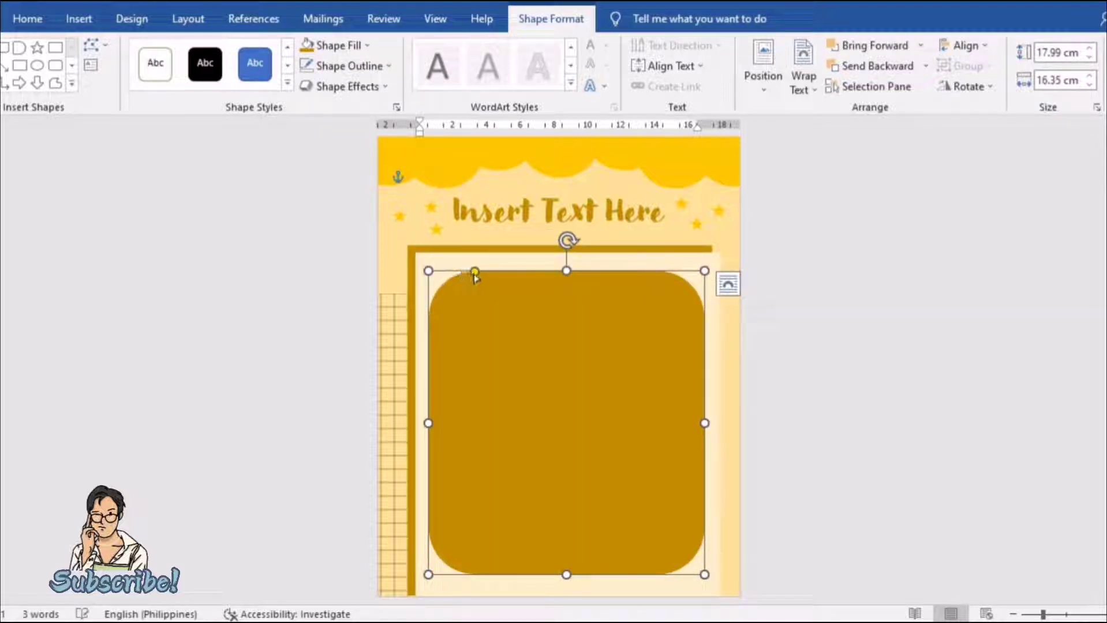
pyautogui.moveTo(465, 280); pyautogui.dragTo(457, 280)
# Extend the gold panel's bottom edge, then outline the cream frame in 3 pt dark gold
pyautogui.moveTo(568, 576); pyautogui.dragTo(568, 587)
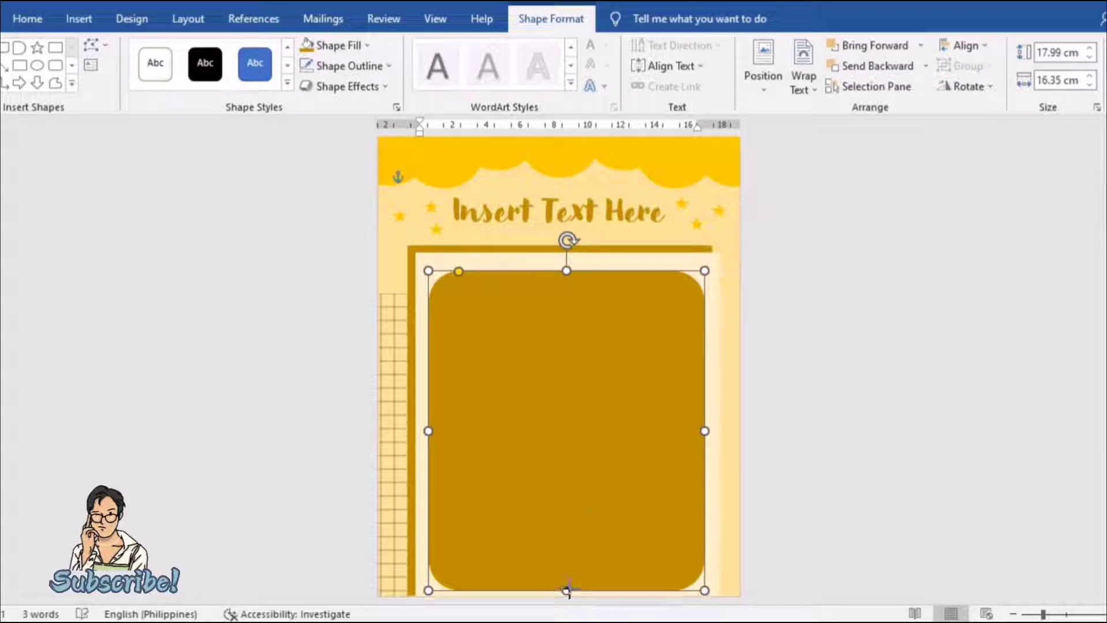
pyautogui.click(844, 538)
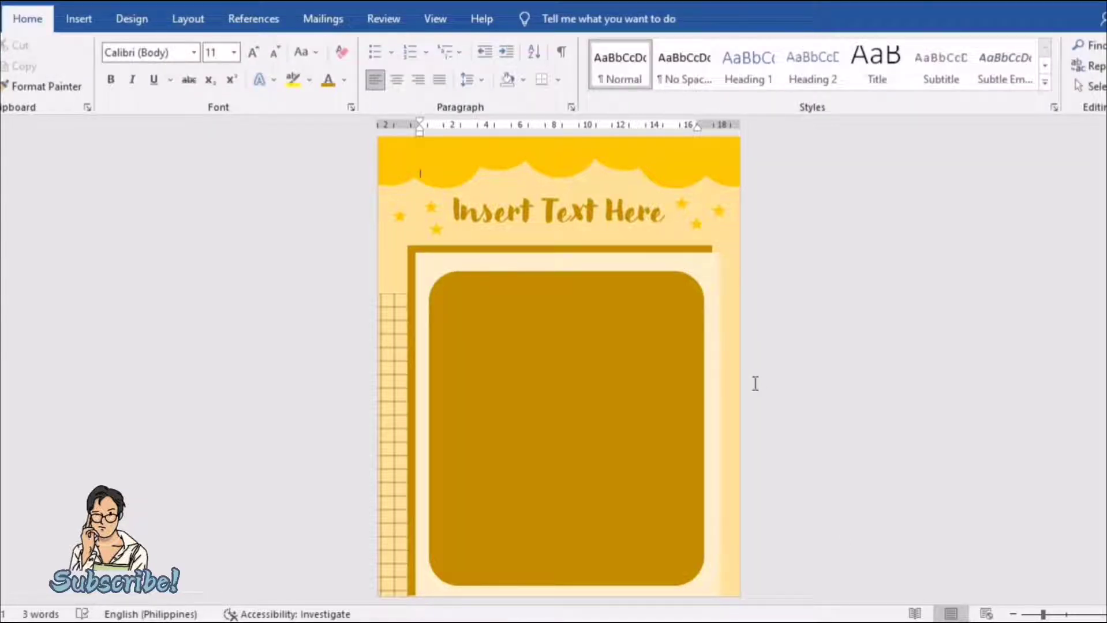
pyautogui.click(717, 345)
pyautogui.click(358, 66)
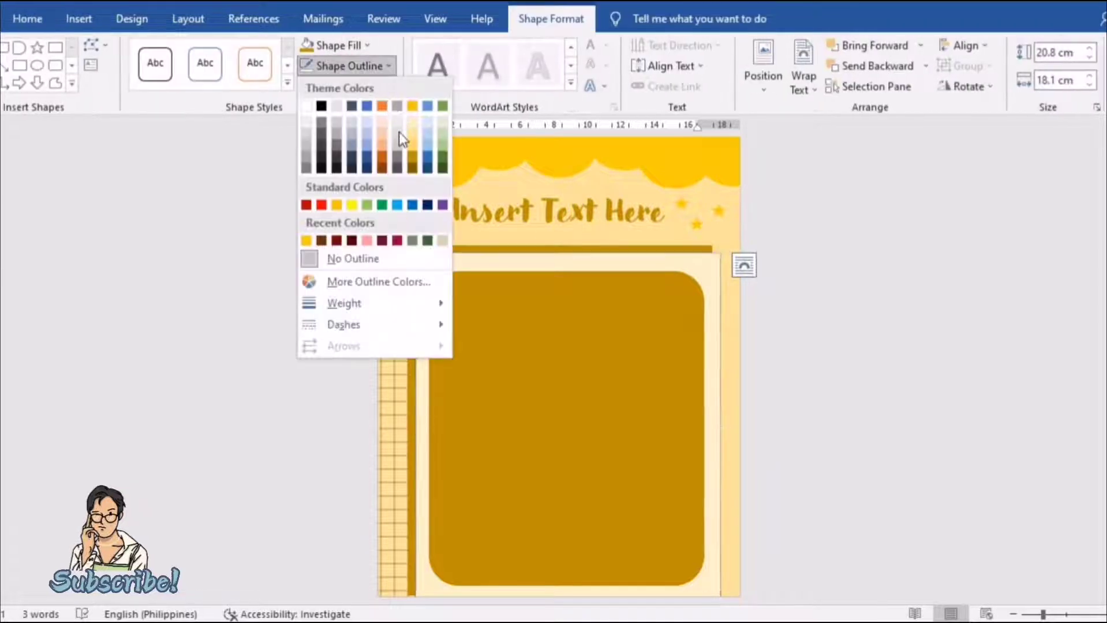
pyautogui.click(414, 164)
pyautogui.click(370, 66)
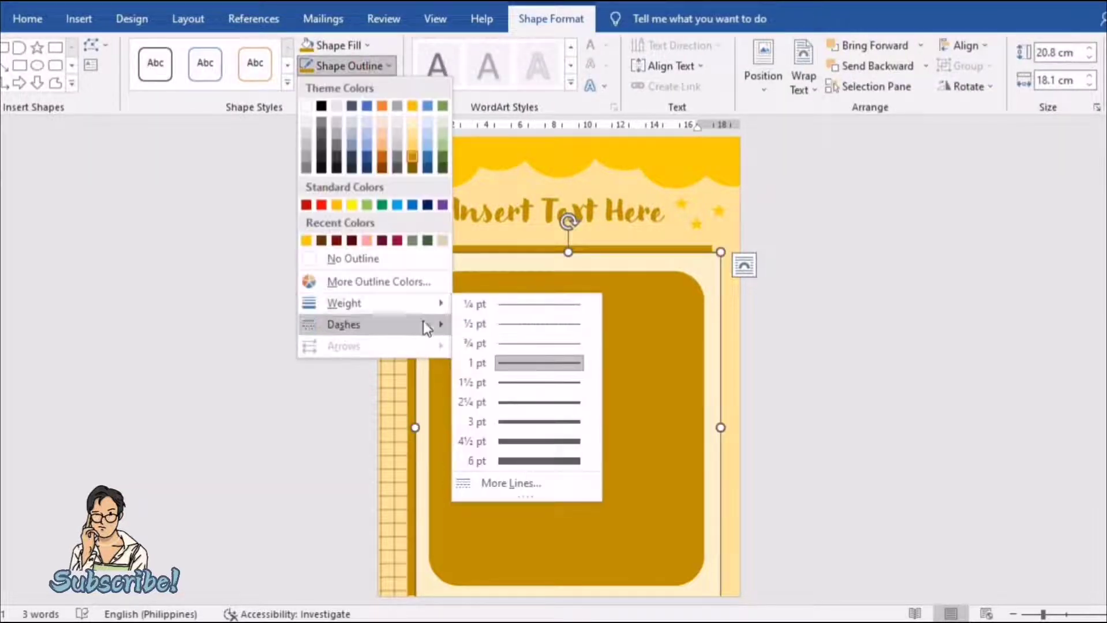
pyautogui.click(496, 421)
pyautogui.click(840, 497)
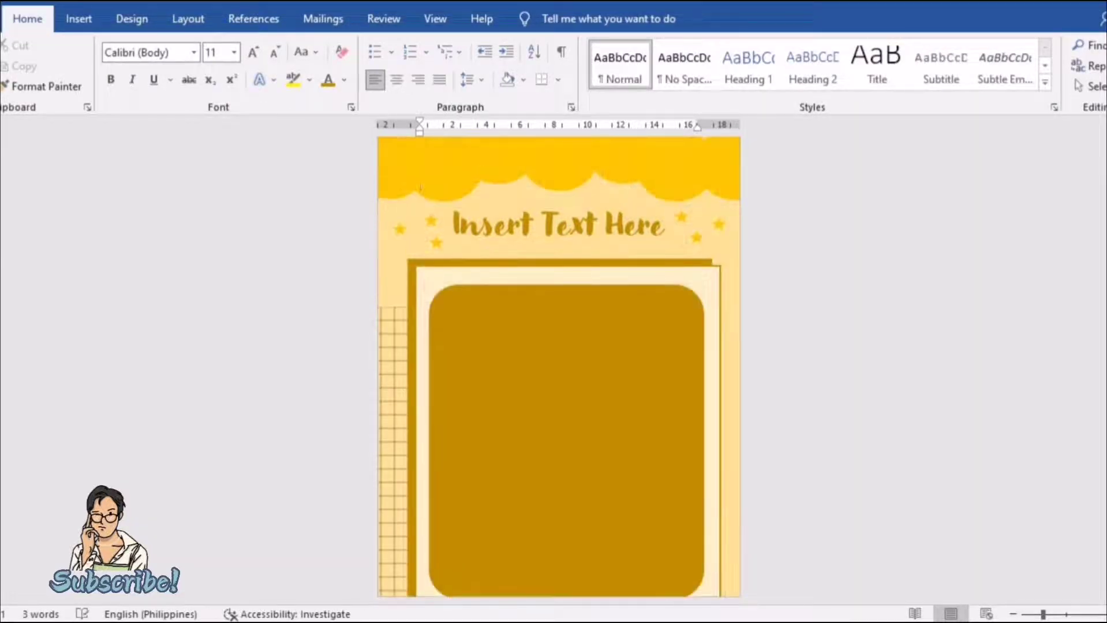
pyautogui.scroll(-1, 559, 379)
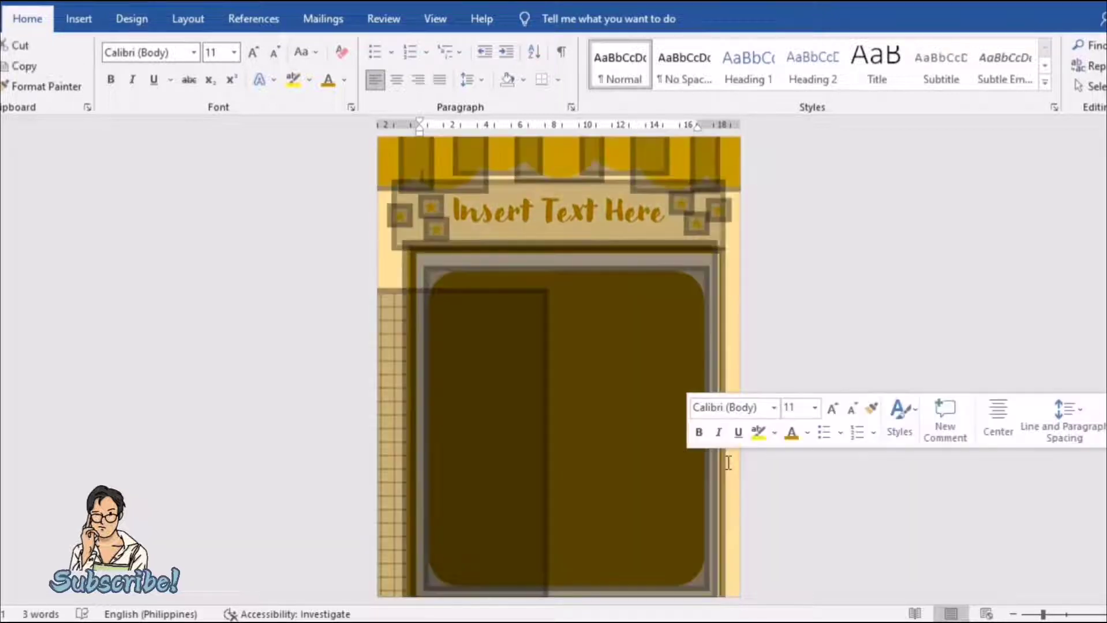
pyautogui.scroll(-1, 559, 375)
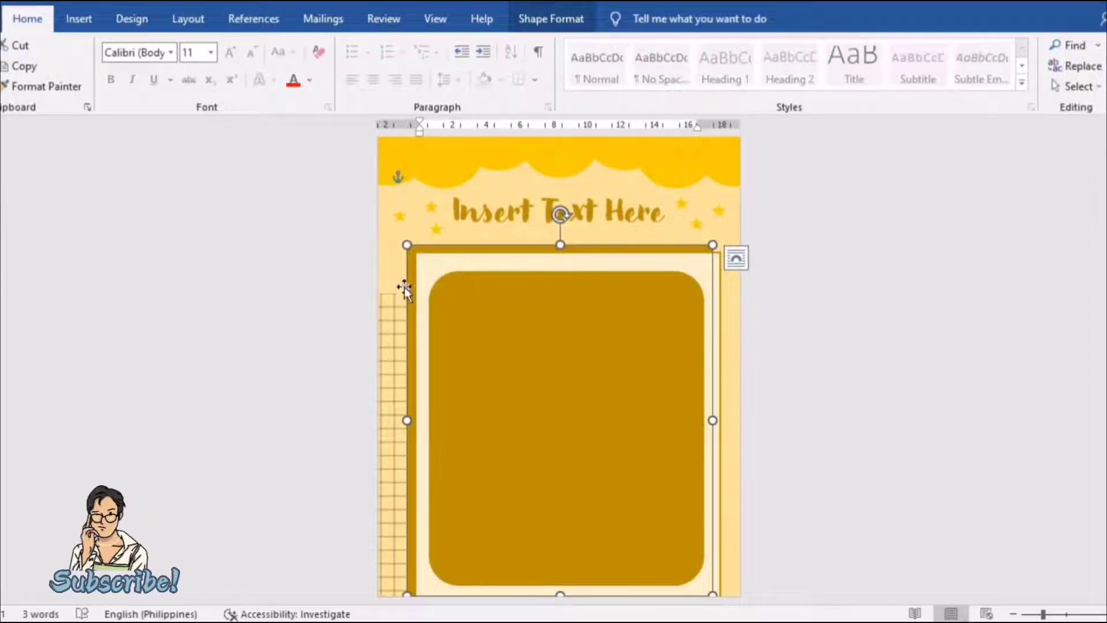
# Close Page Setup unchanged, exit header and footer editing, and reselect the gold frame
pyautogui.click(395, 490)
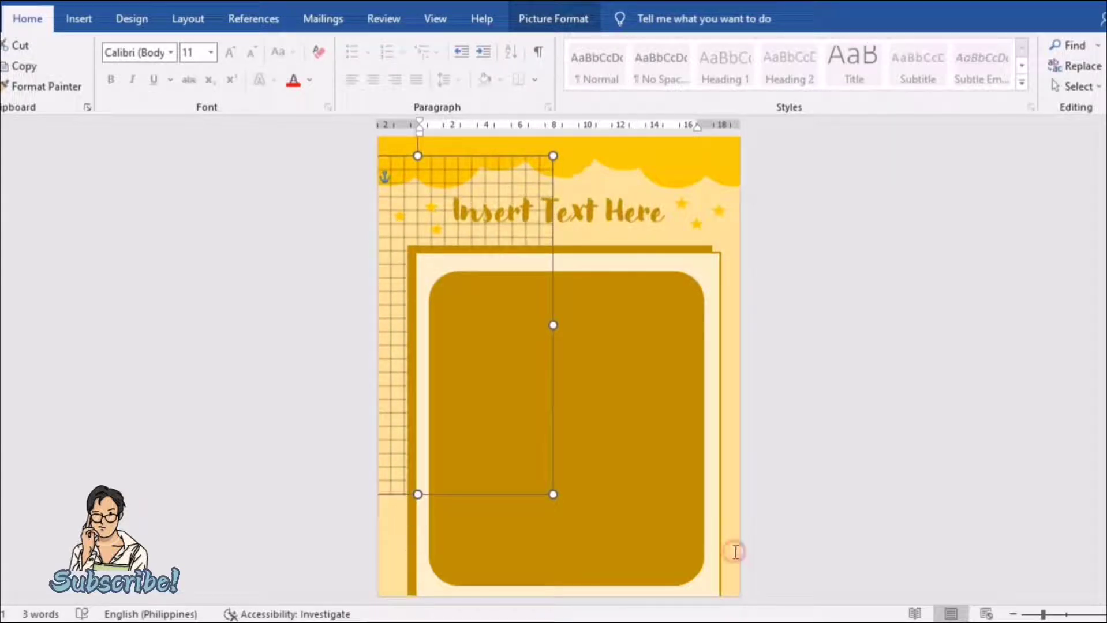
pyautogui.hotkey('ctrl', 'a')
pyautogui.doubleClick(734, 577)
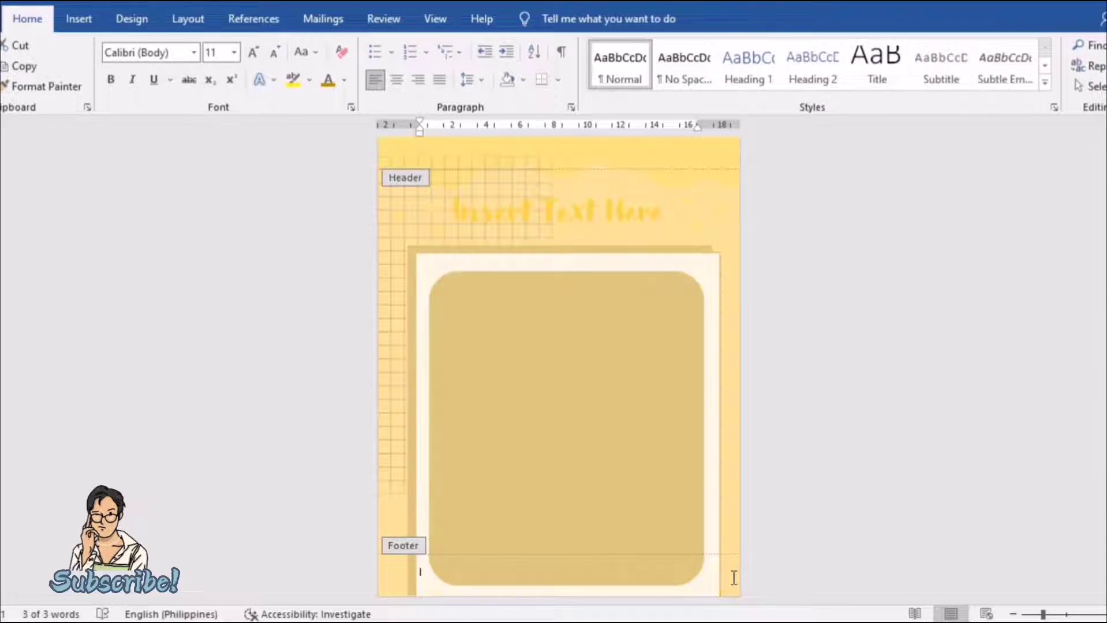
pyautogui.doubleClick(735, 551)
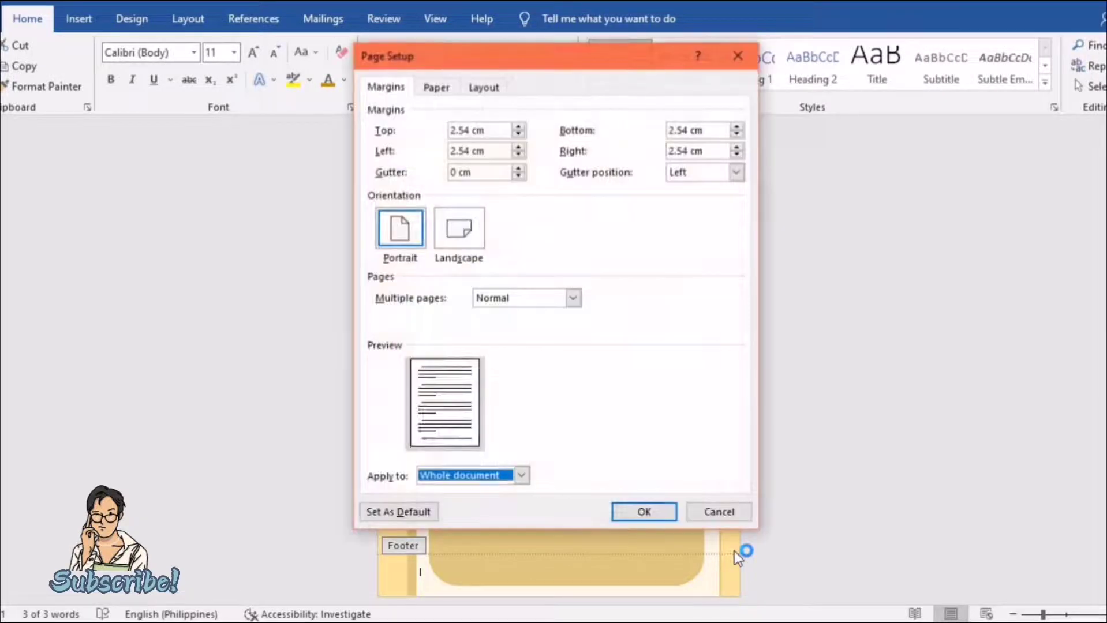
pyautogui.click(740, 54)
pyautogui.doubleClick(736, 494)
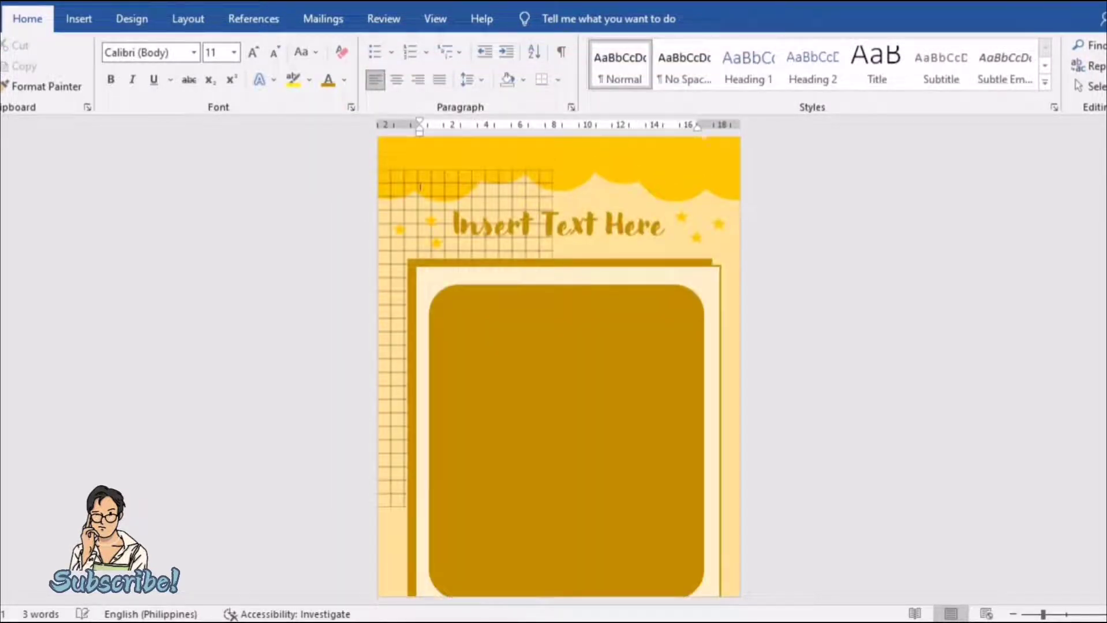
pyautogui.tripleClick(737, 394)
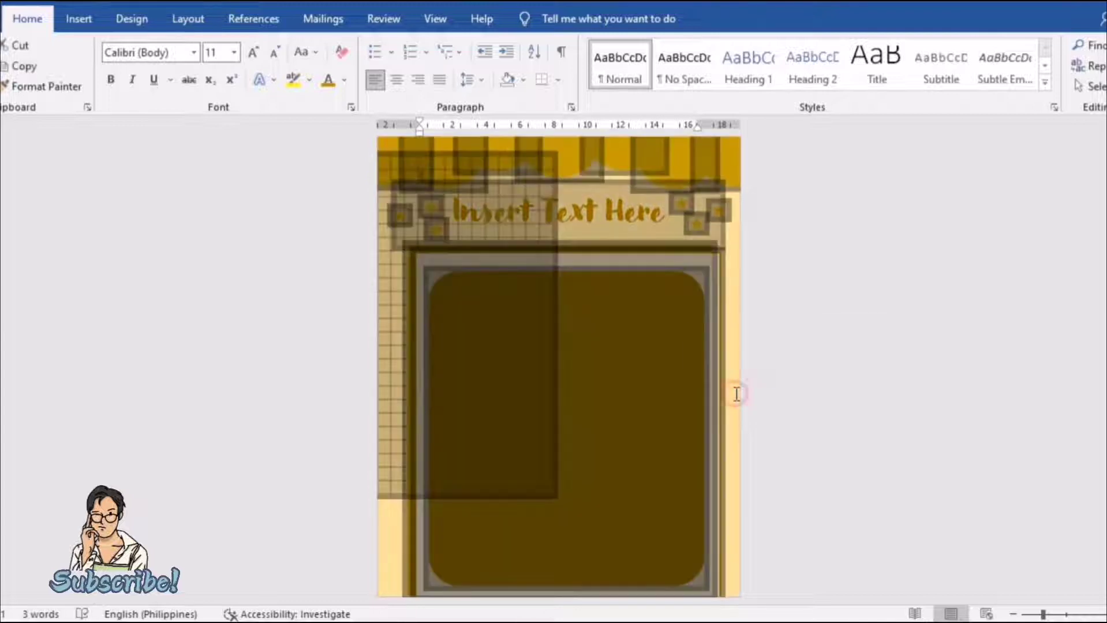
pyautogui.click(477, 362)
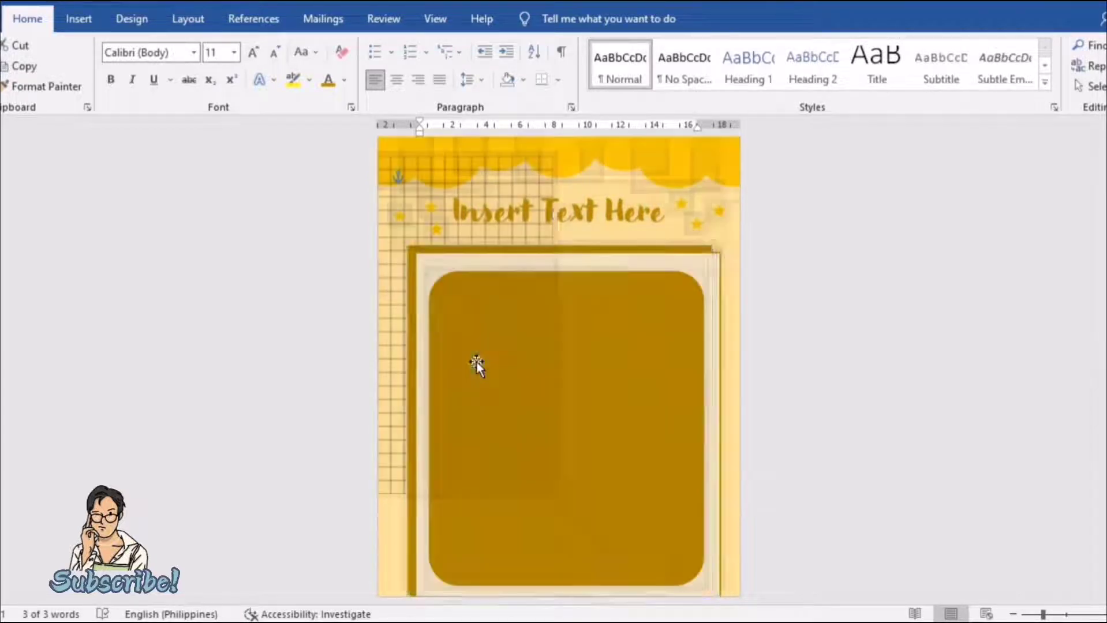
pyautogui.click(410, 322)
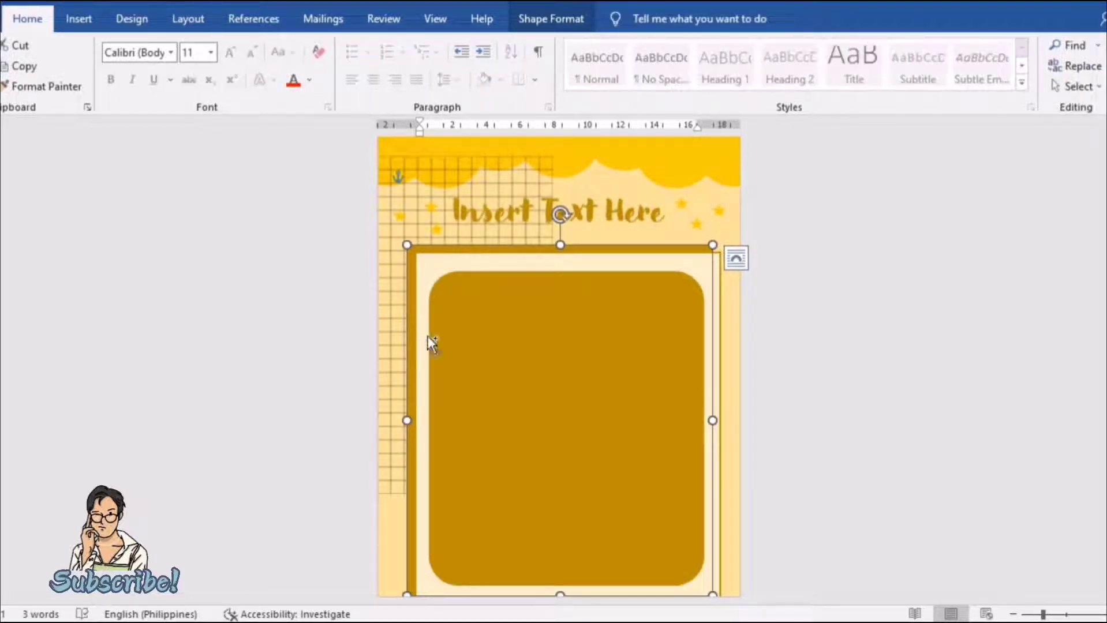
# Group the gold frame with its inner rounded panel and start a second page
pyautogui.keyDown('shift'); pyautogui.click(466, 347); pyautogui.keyUp('shift')
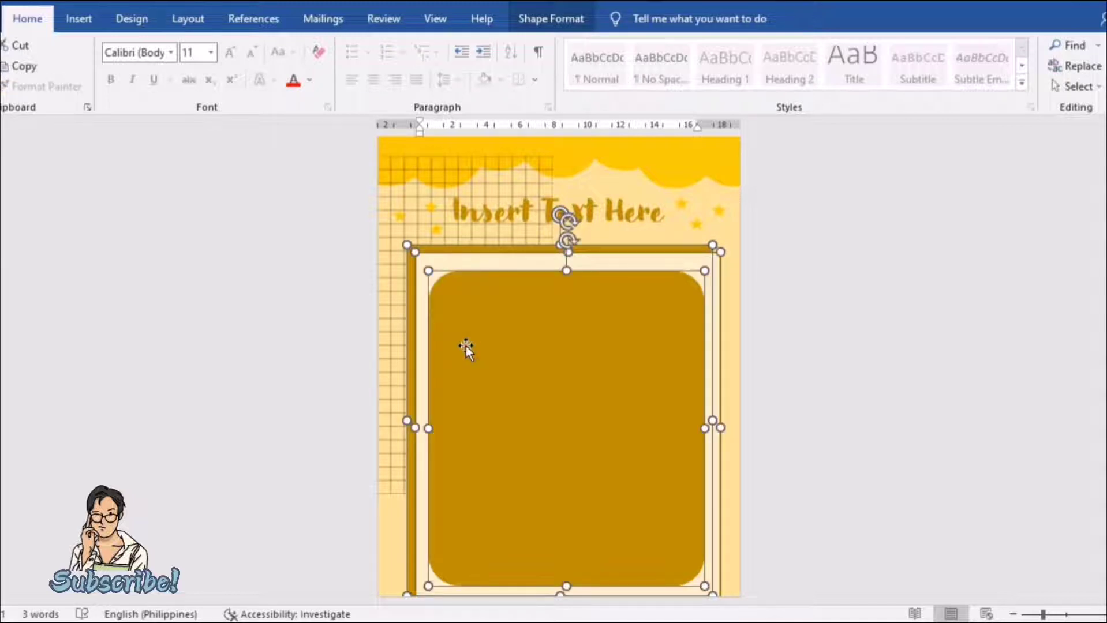
pyautogui.rightClick(466, 346)
pyautogui.moveTo(563, 157)
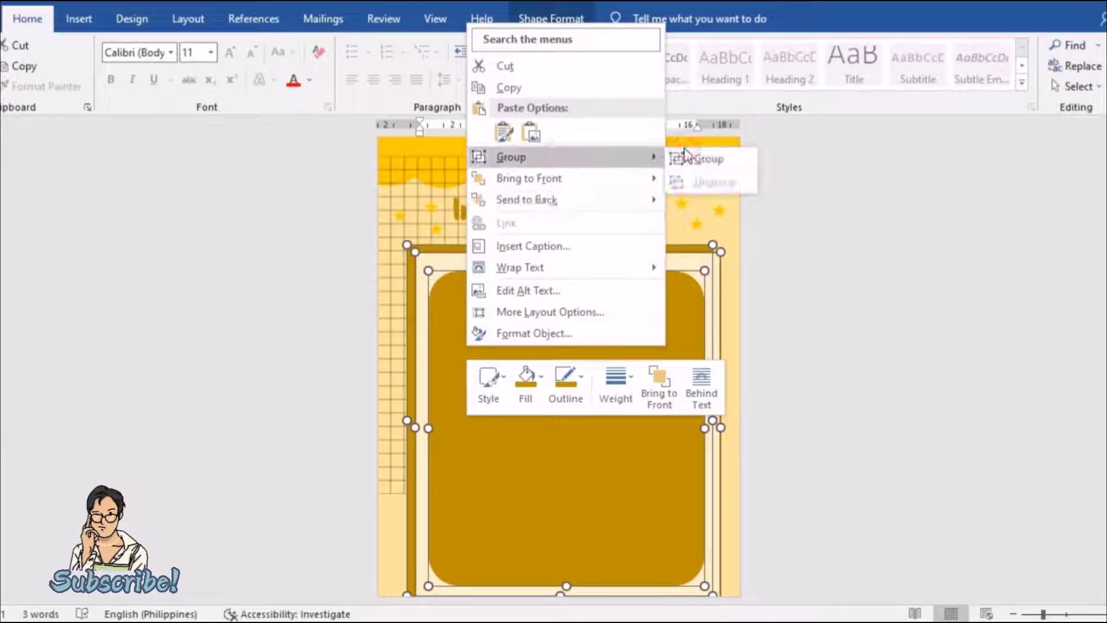
pyautogui.click(685, 156)
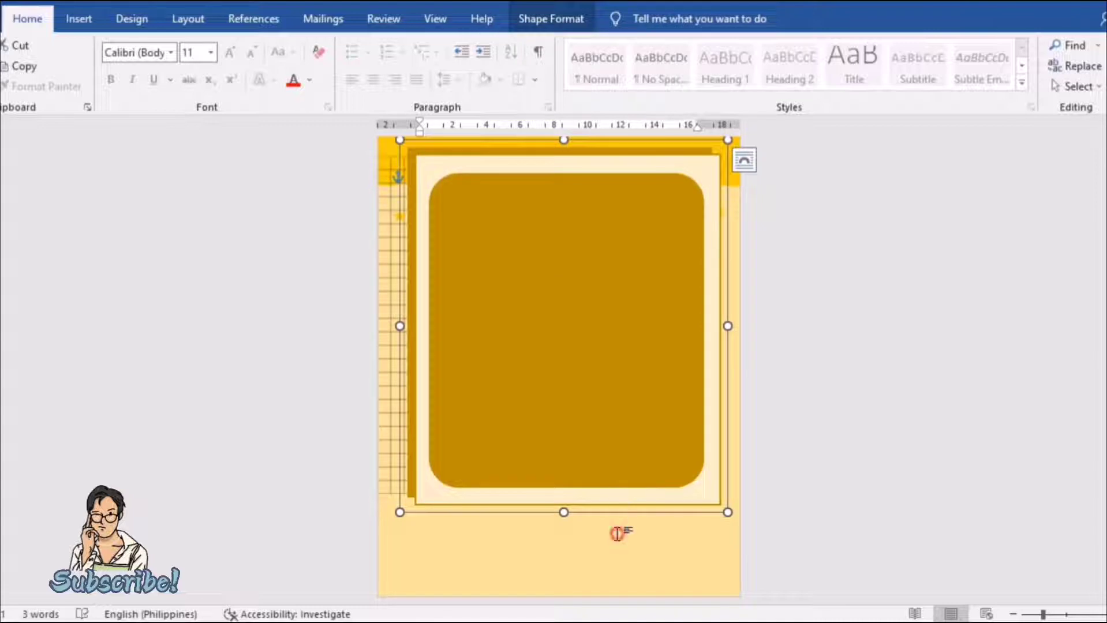
pyautogui.click(616, 534)
pyautogui.hotkey('ctrl', 'Return')
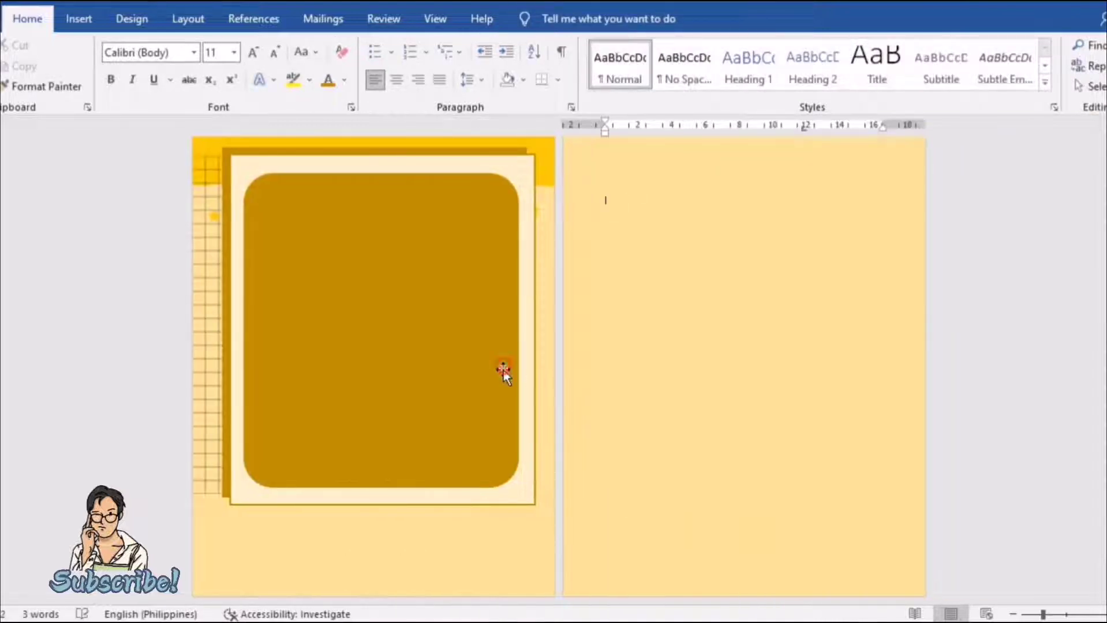
# Move the frame group below the title and shrink the grid picture to a lower-left strip
pyautogui.moveTo(504, 370); pyautogui.dragTo(494, 466)
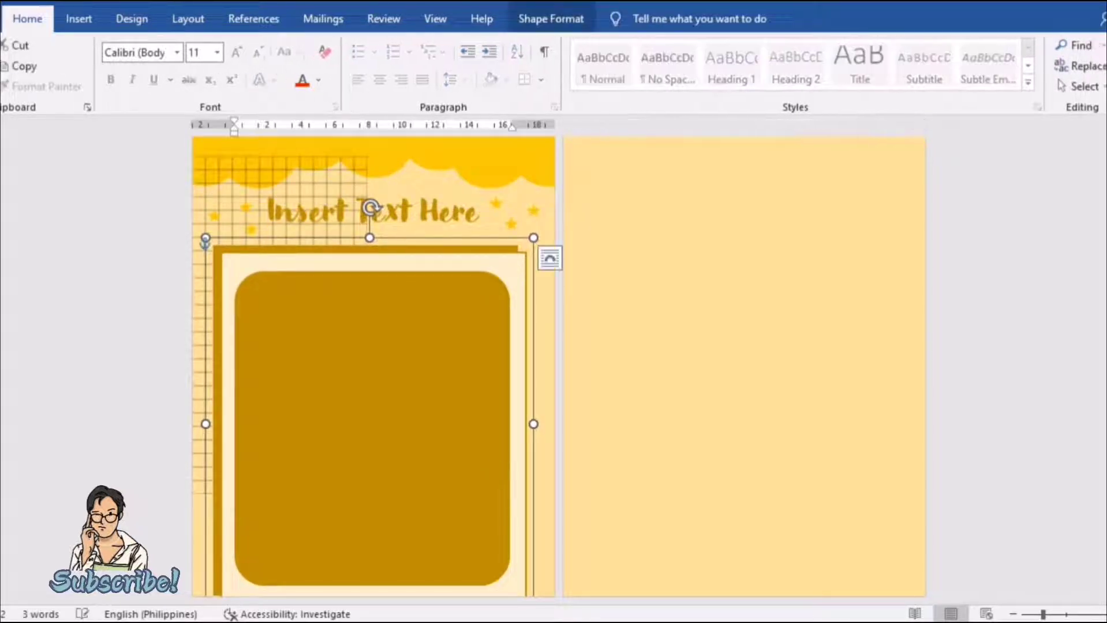
pyautogui.moveTo(448, 508); pyautogui.dragTo(448, 501)
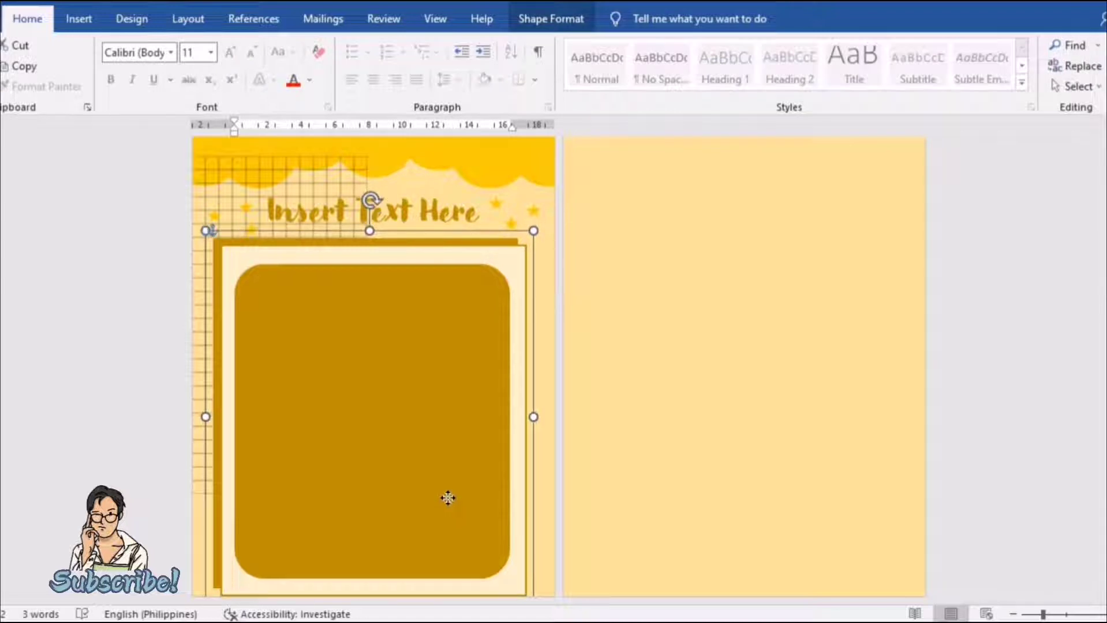
pyautogui.moveTo(327, 170)
pyautogui.mouseDown()
pyautogui.moveTo(317, 306)
pyautogui.moveTo(350, 287)
pyautogui.moveTo(223, 309)
pyautogui.mouseUp()
pyautogui.moveTo(210, 388); pyautogui.dragTo(198, 381)
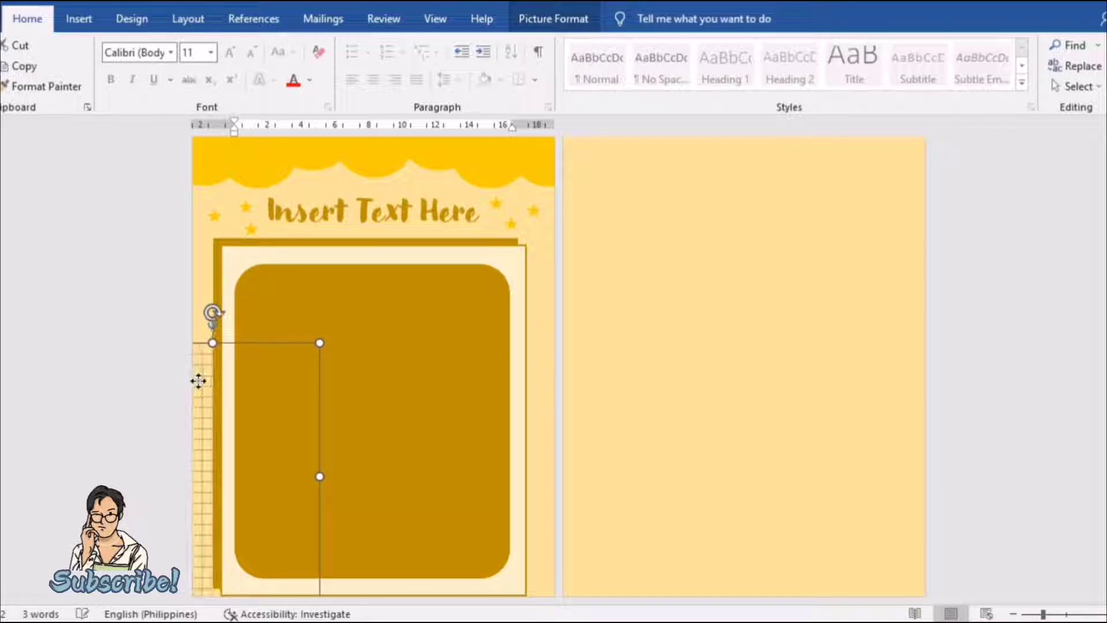
pyautogui.click(720, 386)
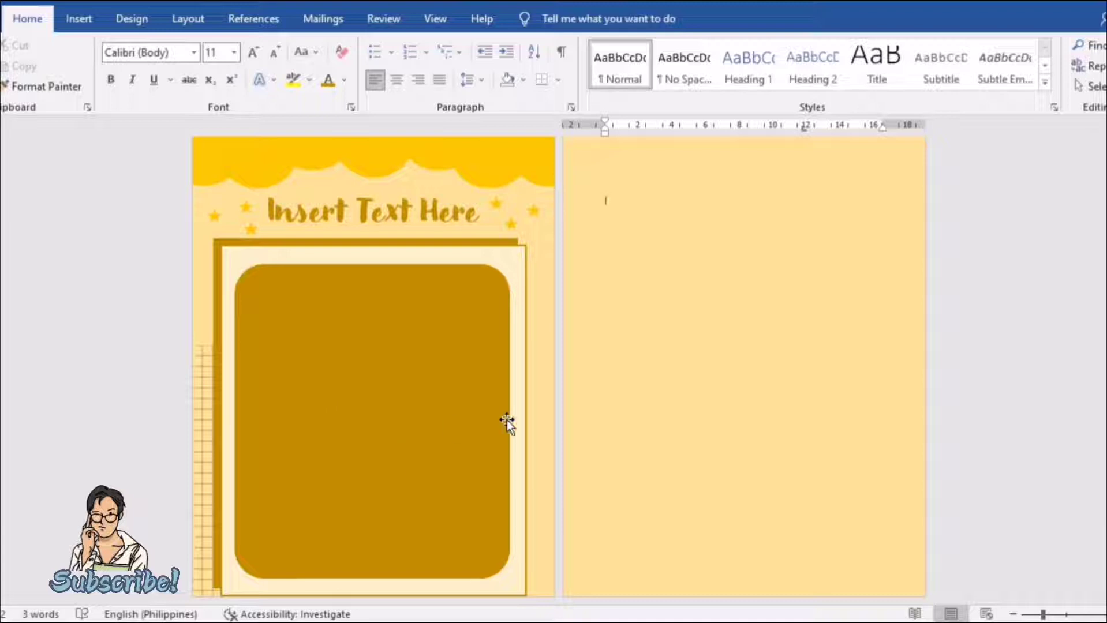
# Draw a right triangle on page two with gold fill and no outline
pyautogui.click(98, 16)
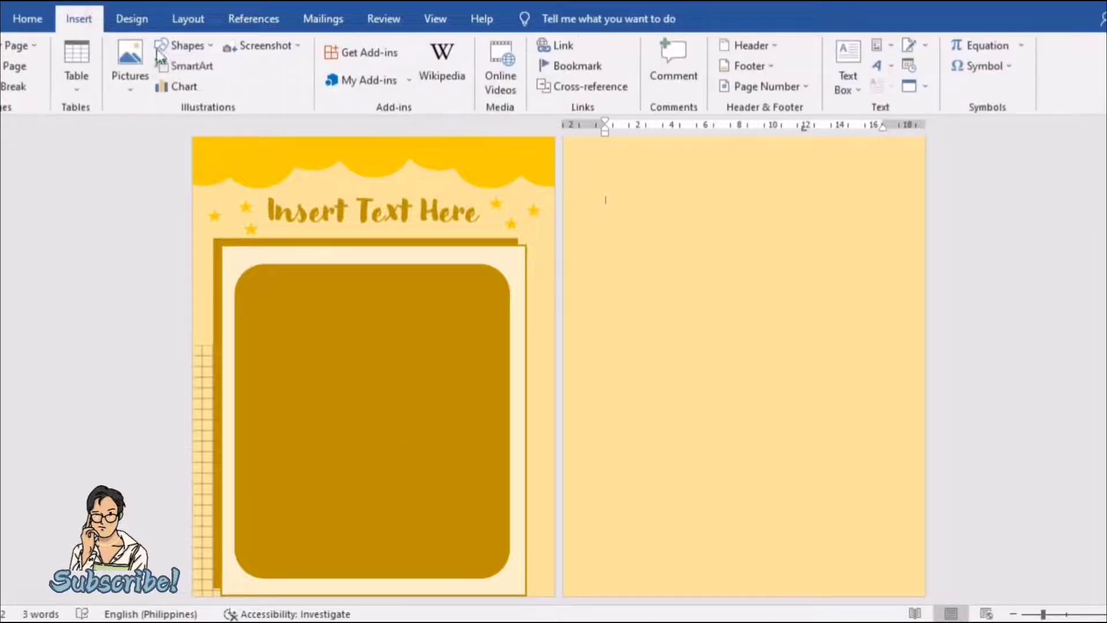
pyautogui.click(182, 45)
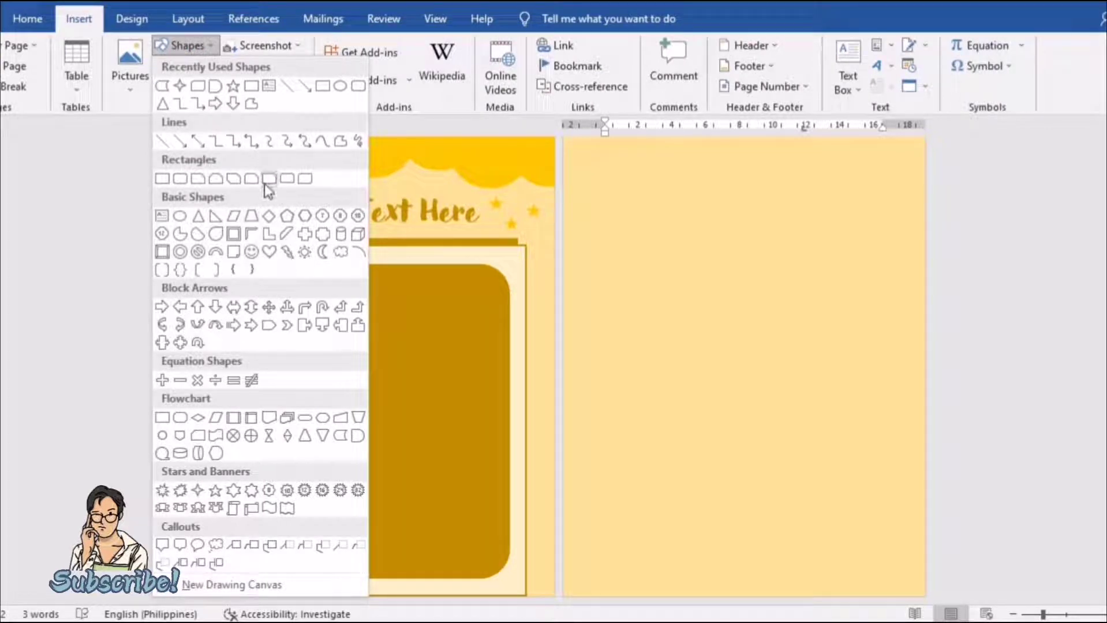
pyautogui.click(215, 216)
pyautogui.moveTo(594, 184); pyautogui.dragTo(716, 348)
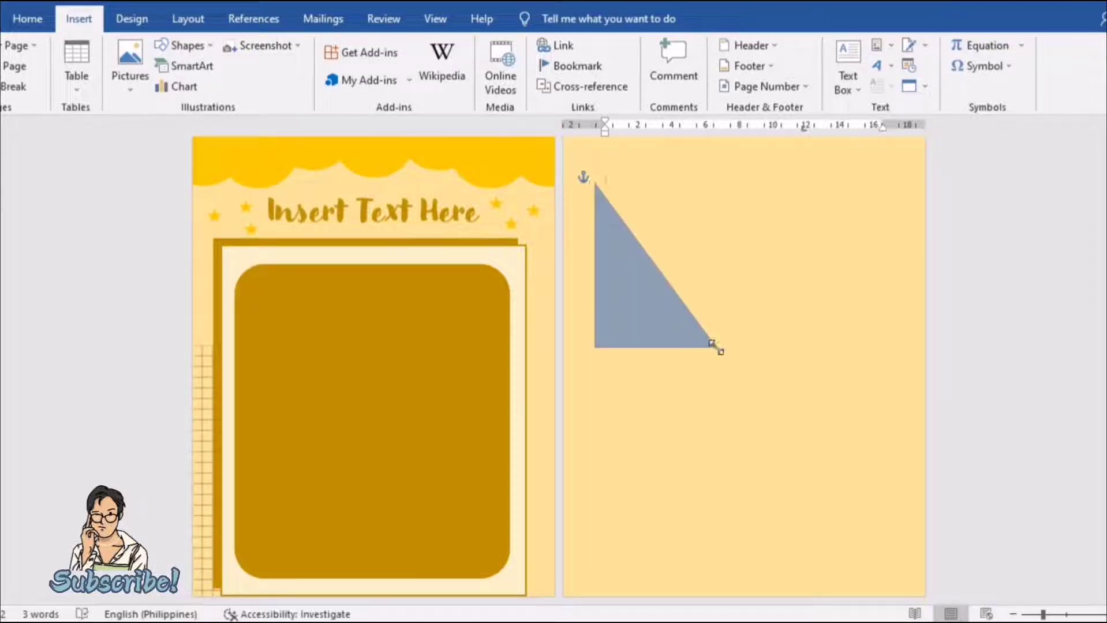
pyautogui.click(367, 45)
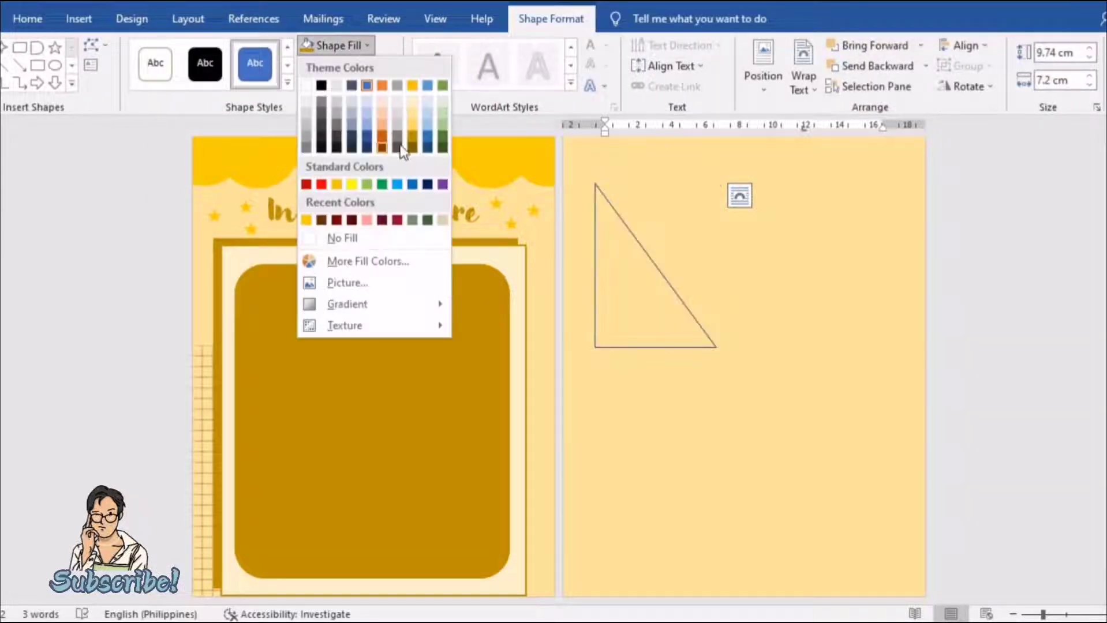
pyautogui.click(307, 220)
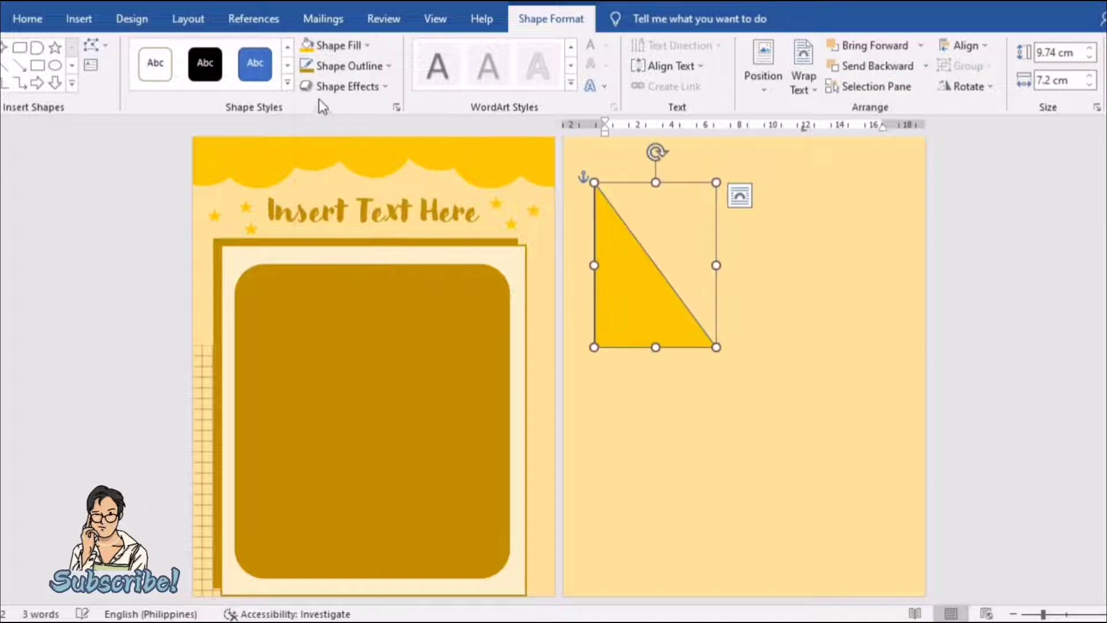
pyautogui.click(346, 66)
pyautogui.click(353, 260)
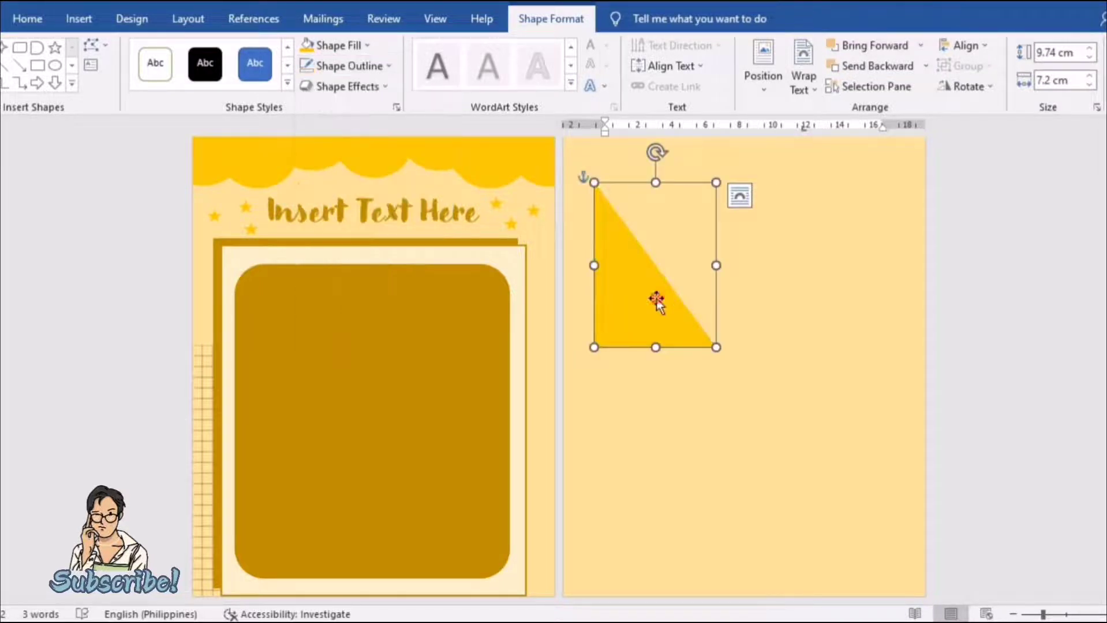
# Move the triangle to the bottom-left corner and place a horizontally and vertically flipped copy top-right
pyautogui.moveTo(655, 300); pyautogui.dragTo(625, 548)
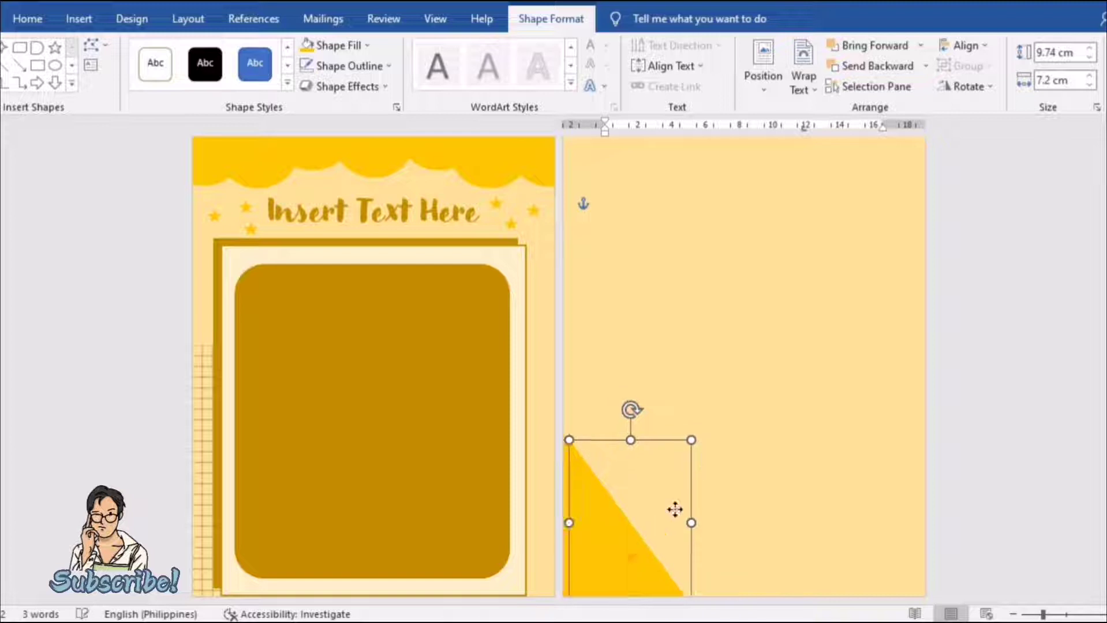
pyautogui.moveTo(674, 509); pyautogui.dragTo(784, 353)
pyautogui.click(979, 85)
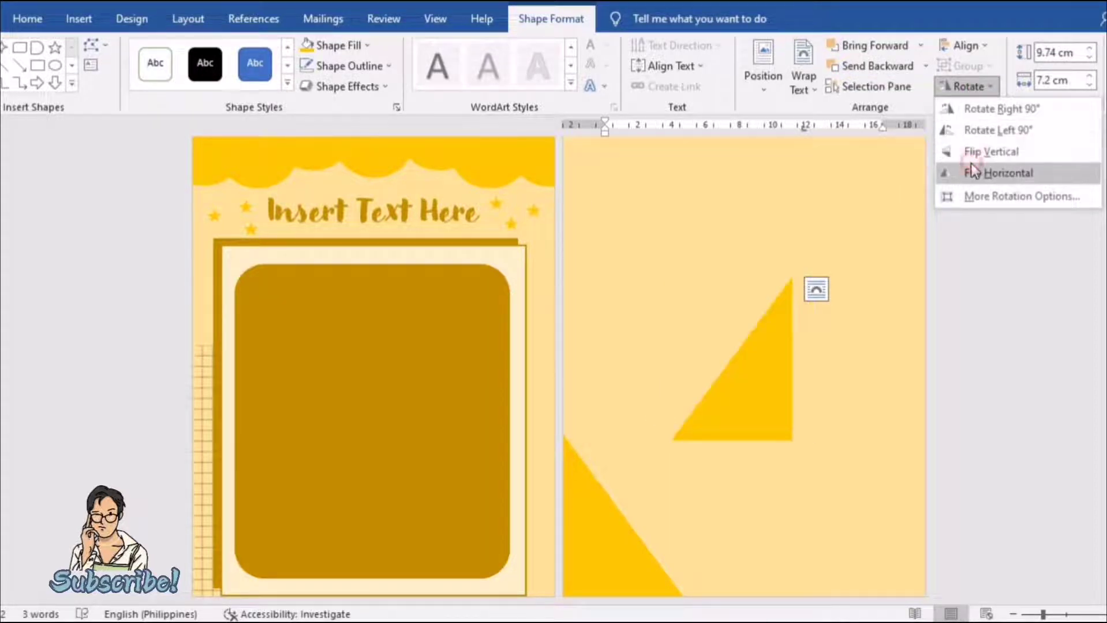
pyautogui.click(972, 172)
pyautogui.click(970, 87)
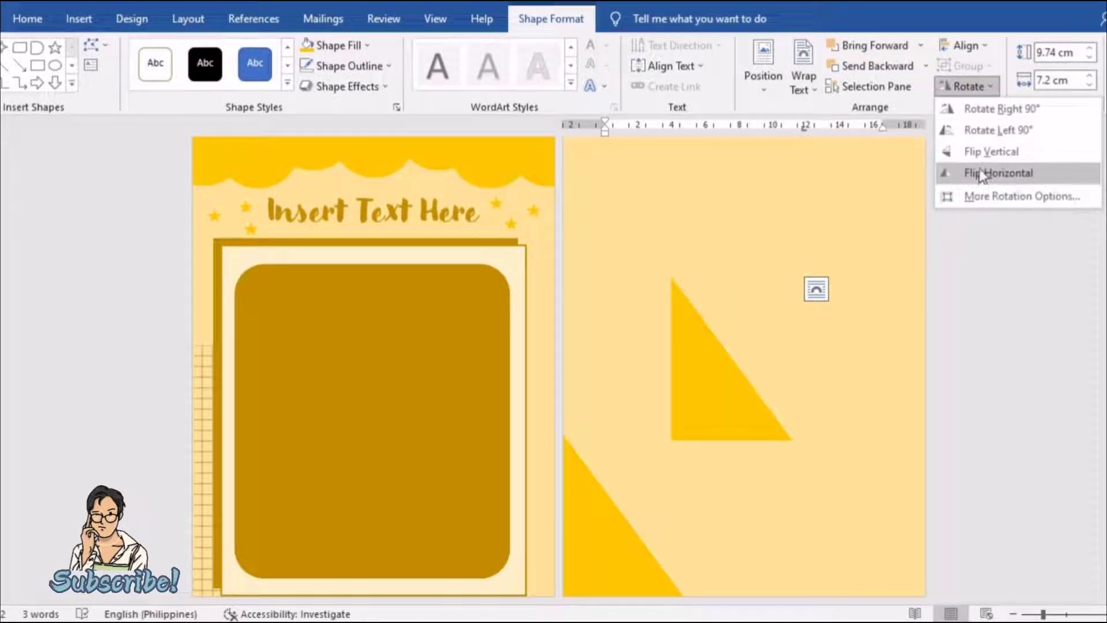
pyautogui.click(980, 151)
pyautogui.moveTo(765, 289)
pyautogui.mouseDown()
pyautogui.moveTo(877, 171)
pyautogui.moveTo(874, 191)
pyautogui.mouseUp()
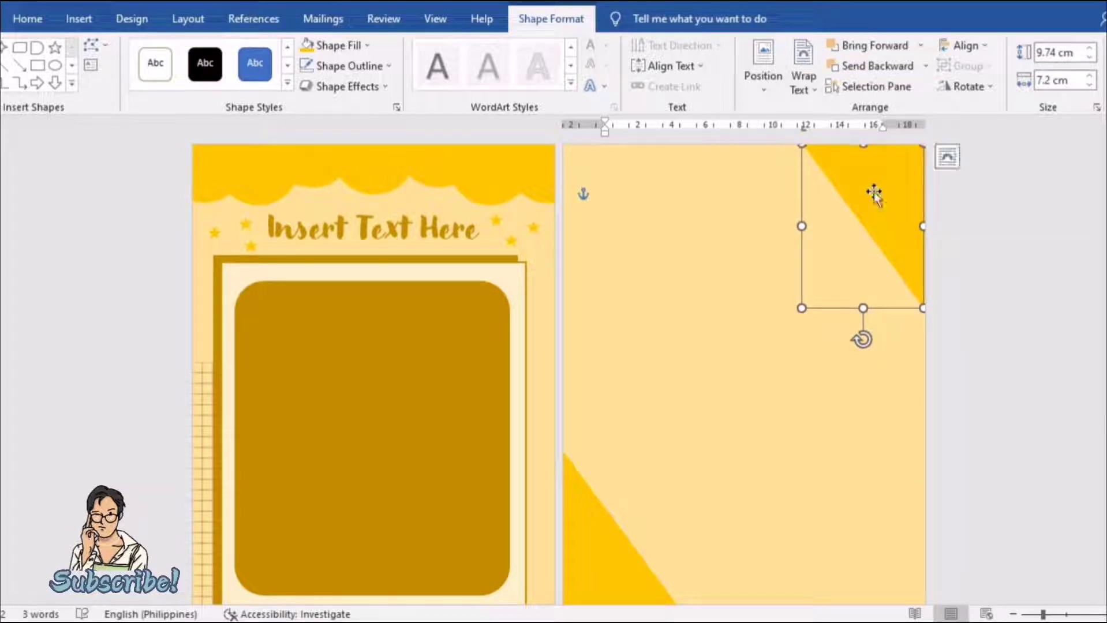
pyautogui.click(1004, 293)
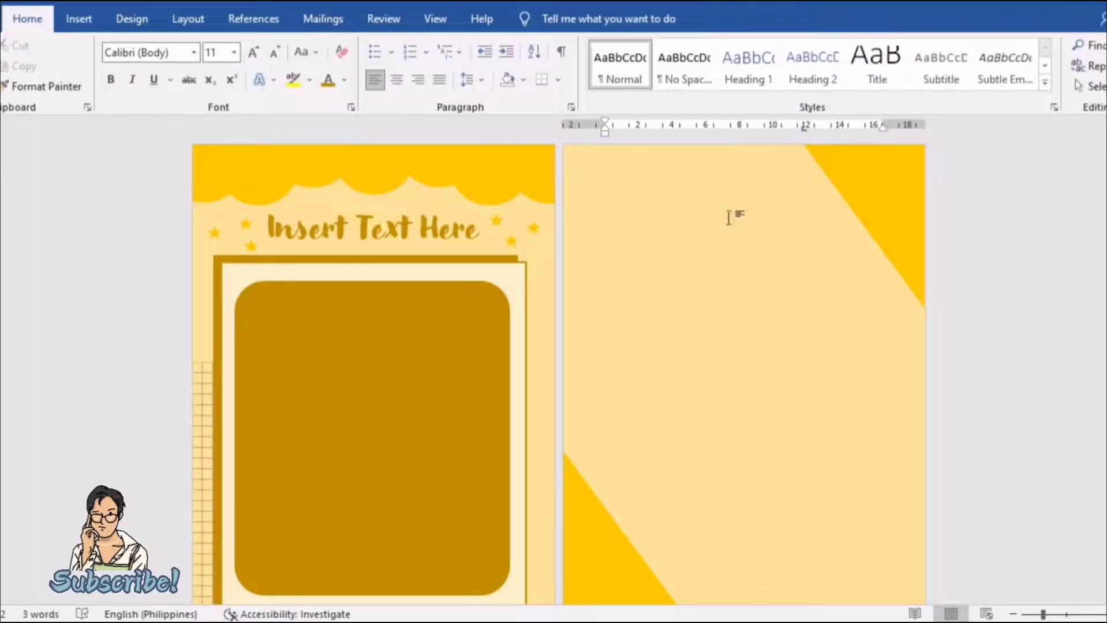
pyautogui.click(73, 24)
pyautogui.click(185, 46)
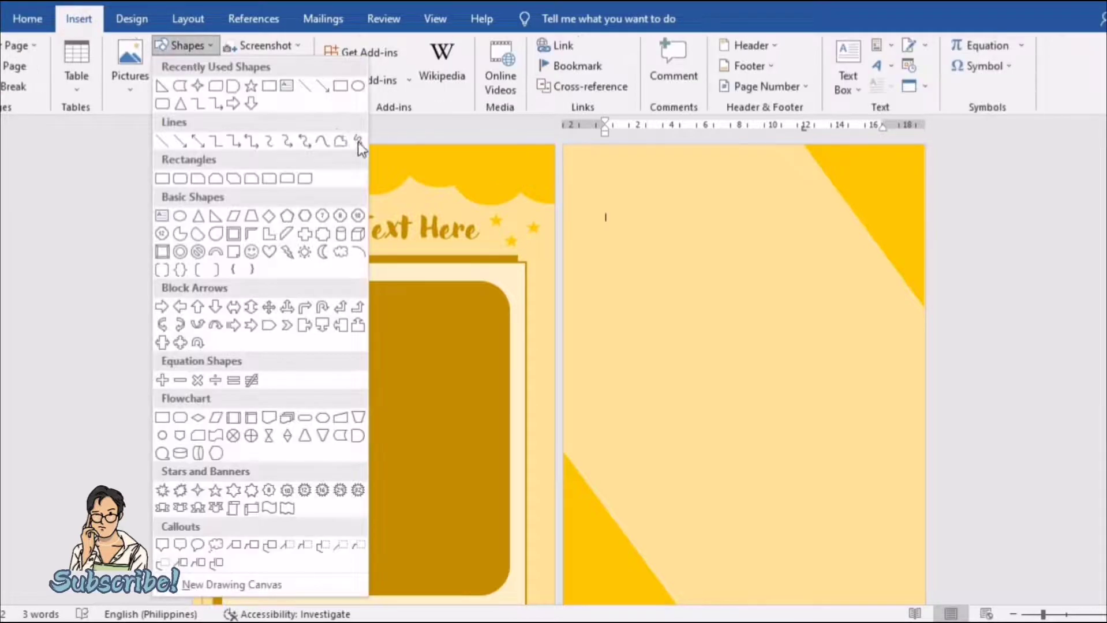
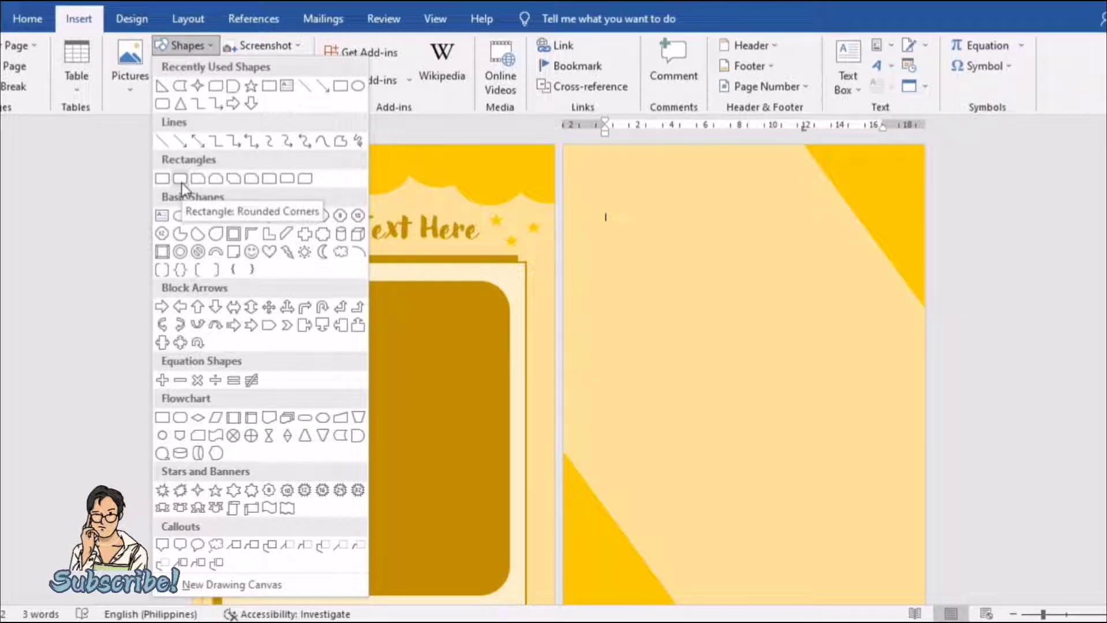
# Draw a rounded-corner rectangle spanning most of the second page between its triangle accents
pyautogui.click(180, 179)
pyautogui.moveTo(587, 183); pyautogui.dragTo(902, 578)
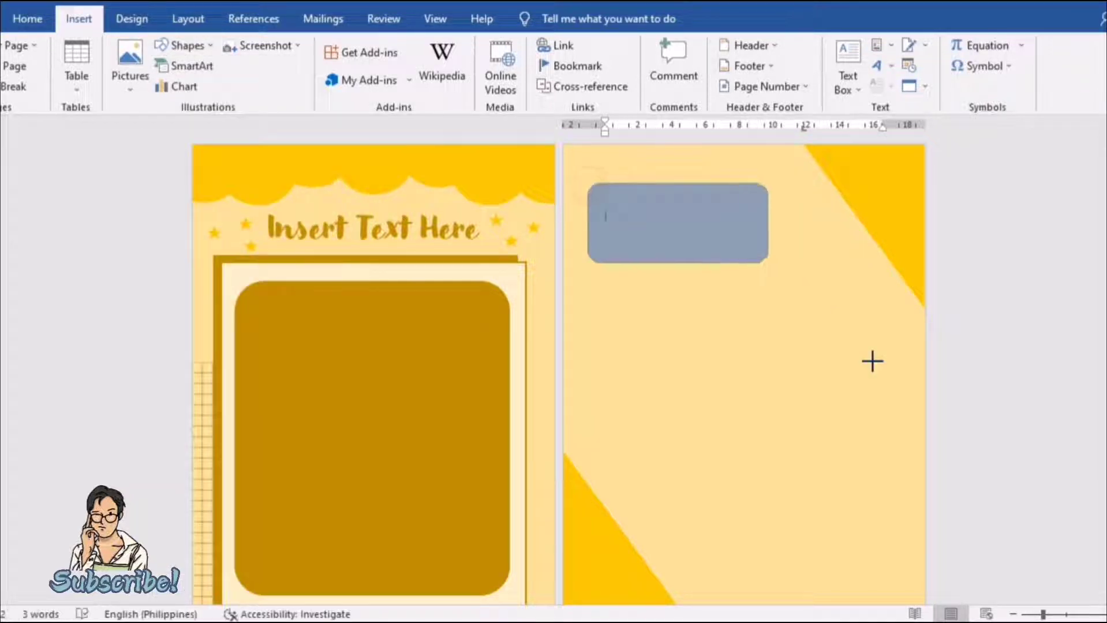
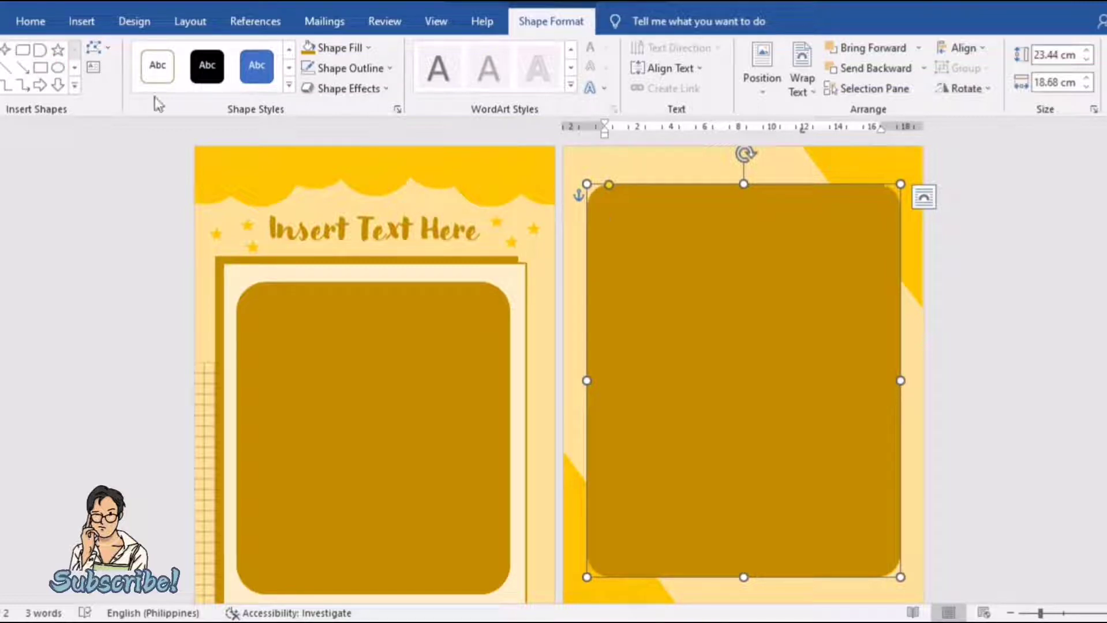
# Draw a pale yellow rectangle tab at the top-left of page 2's frame
pyautogui.click(40, 68)
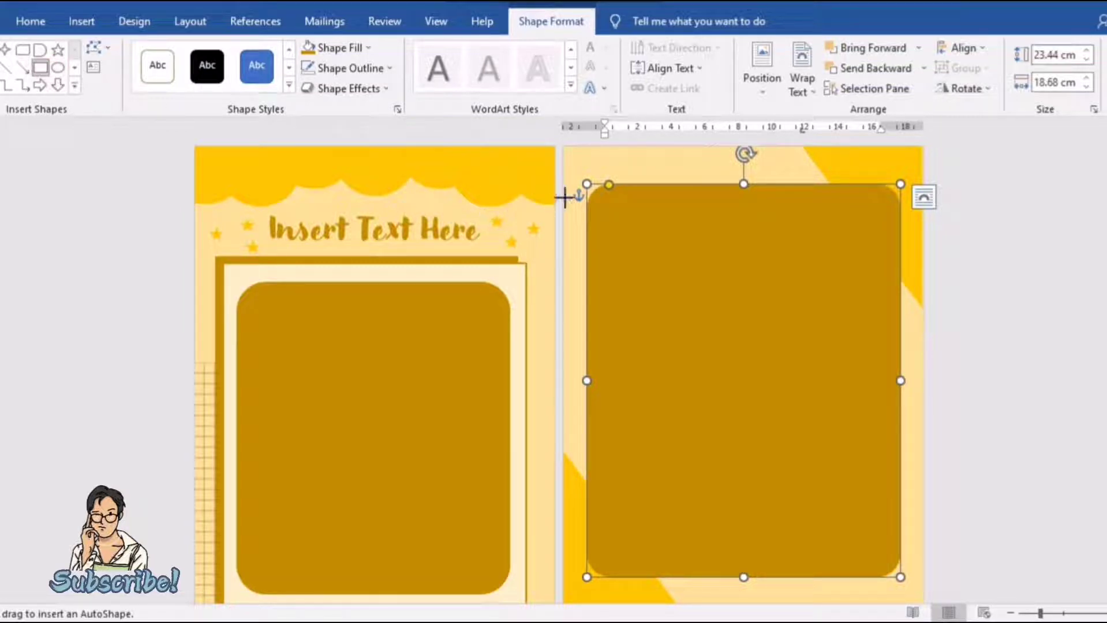
pyautogui.moveTo(564, 197)
pyautogui.mouseDown()
pyautogui.moveTo(763, 242)
pyautogui.moveTo(745, 229)
pyautogui.mouseUp()
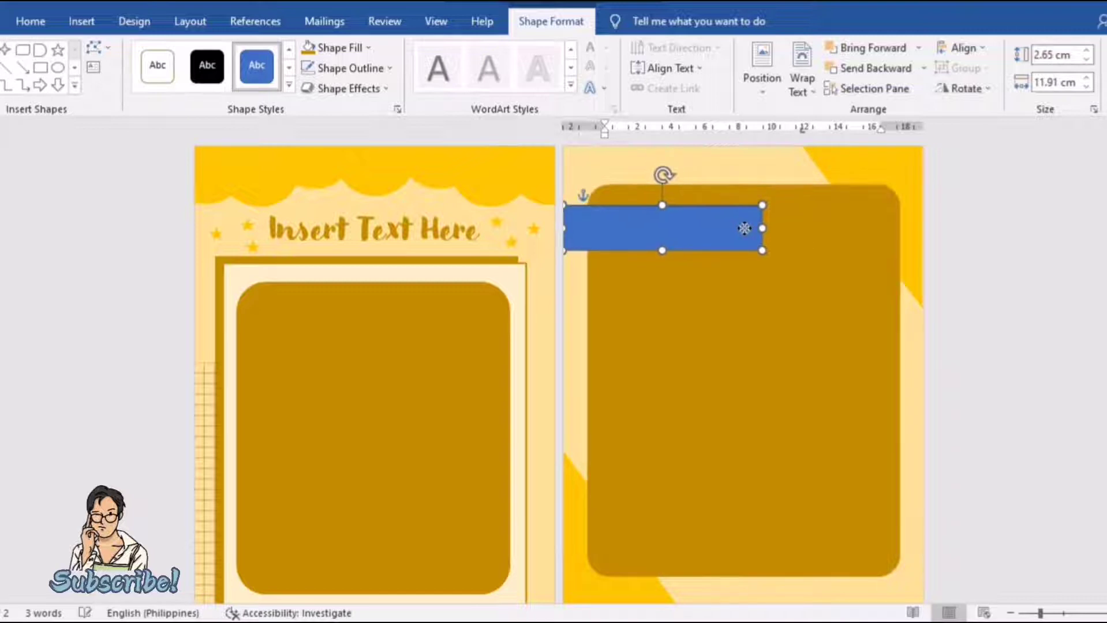
pyautogui.click(341, 48)
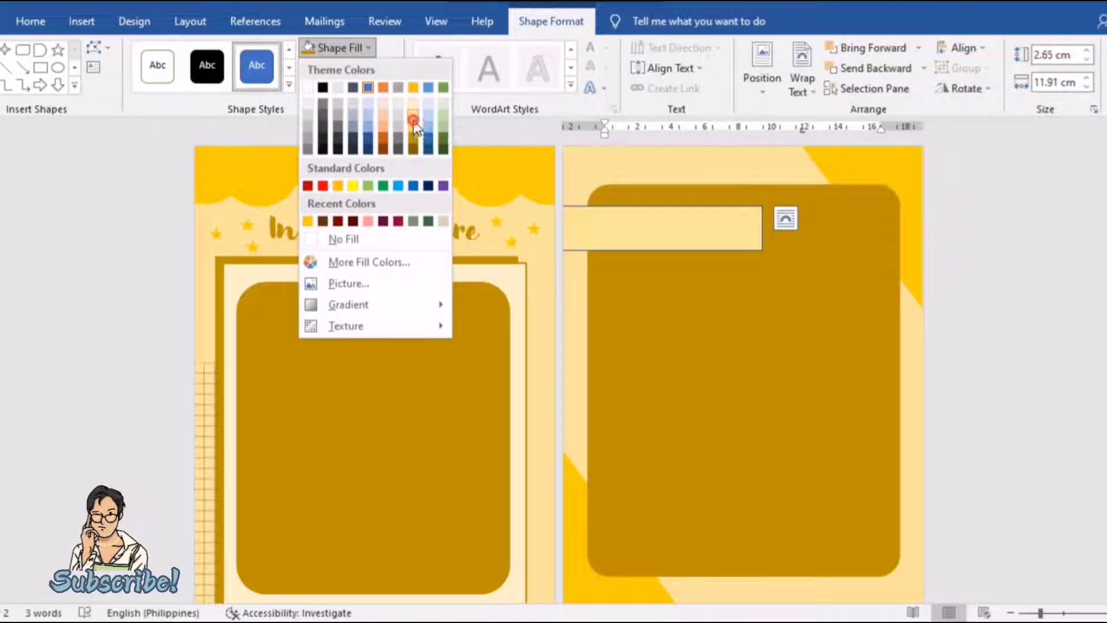
pyautogui.click(413, 121)
# Copy page 1's 'Insert Text Here' heading box onto page 2 over the tab
pyautogui.click(396, 224)
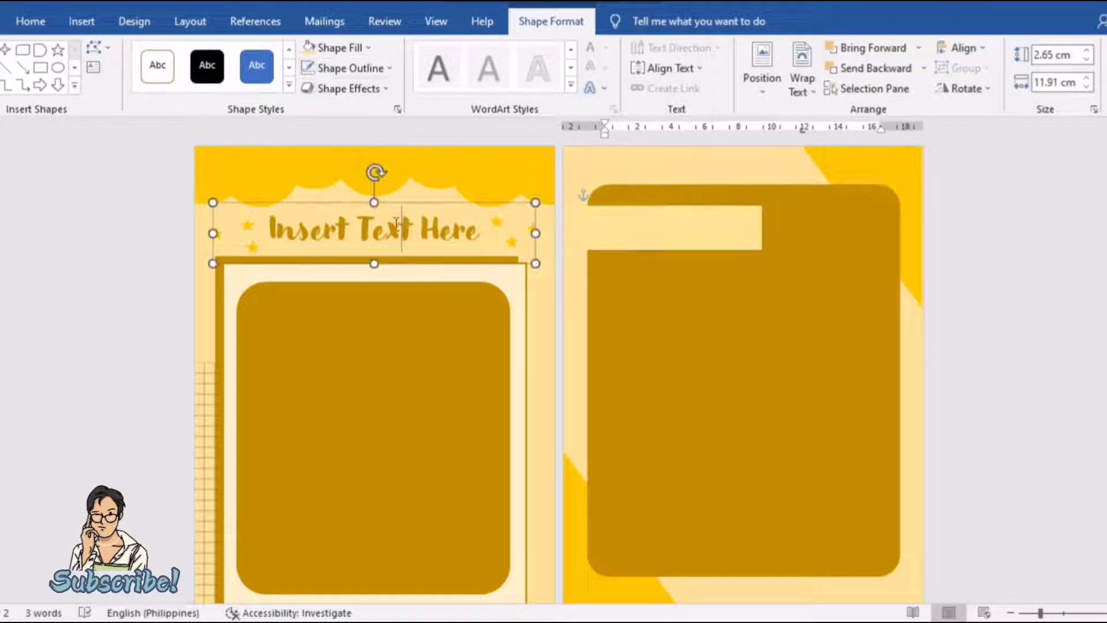
pyautogui.click(384, 204)
pyautogui.hotkey('ctrl', 'c')
pyautogui.hotkey('ctrl', 'v')
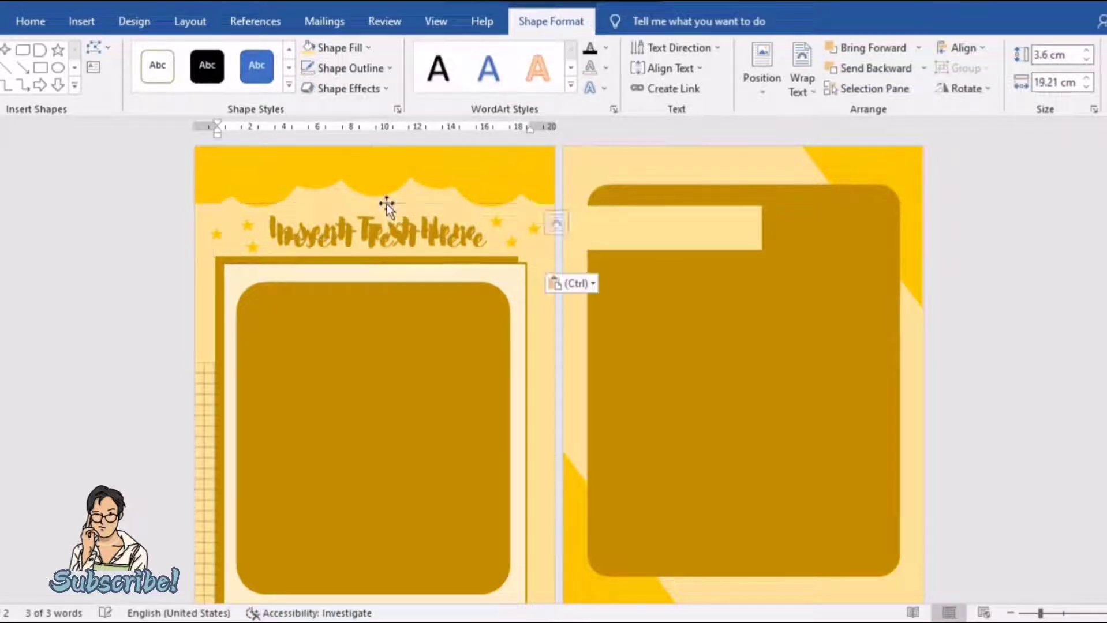
pyautogui.moveTo(404, 209); pyautogui.dragTo(677, 204)
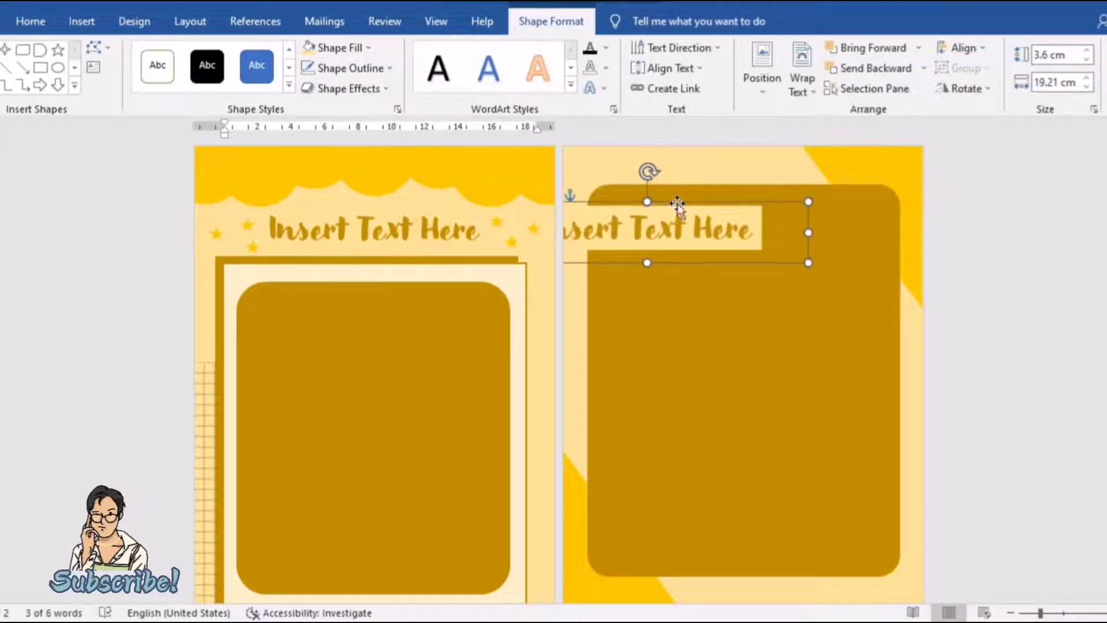
pyautogui.click(675, 230)
# Set the copied heading's font to Bauhaus 93 at size 36
pyautogui.tripleClick(676, 230)
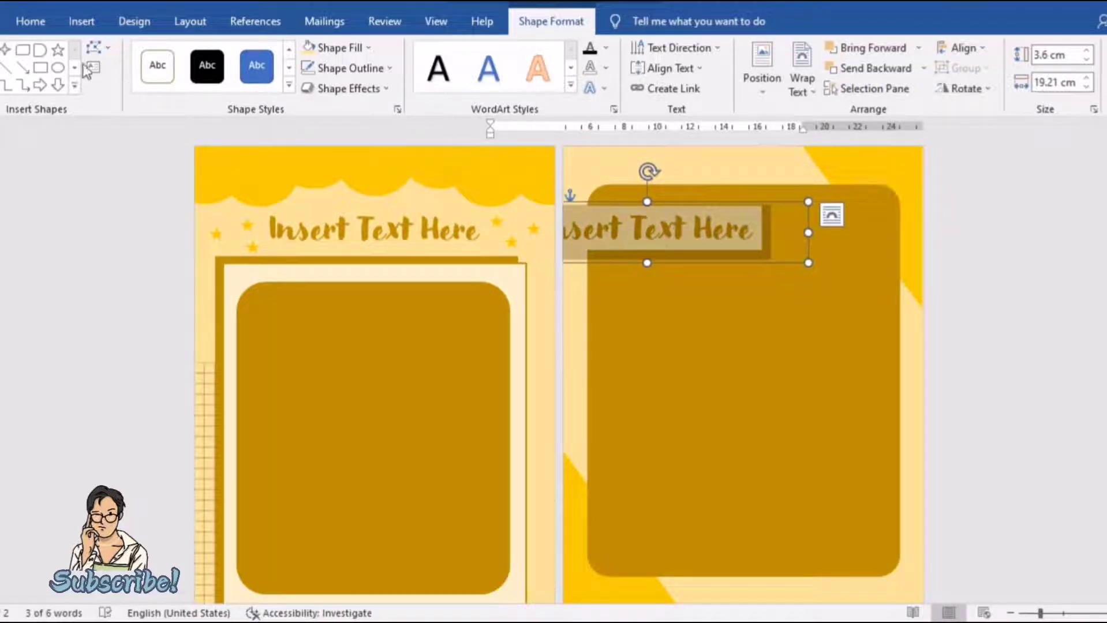
pyautogui.click(30, 20)
pyautogui.click(198, 55)
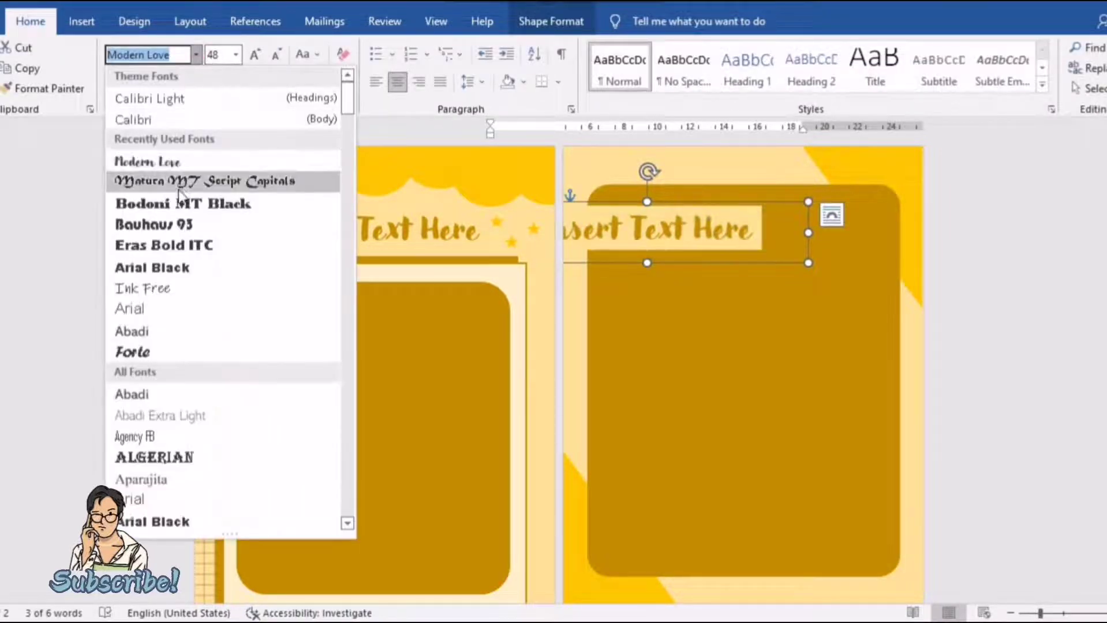
pyautogui.click(166, 225)
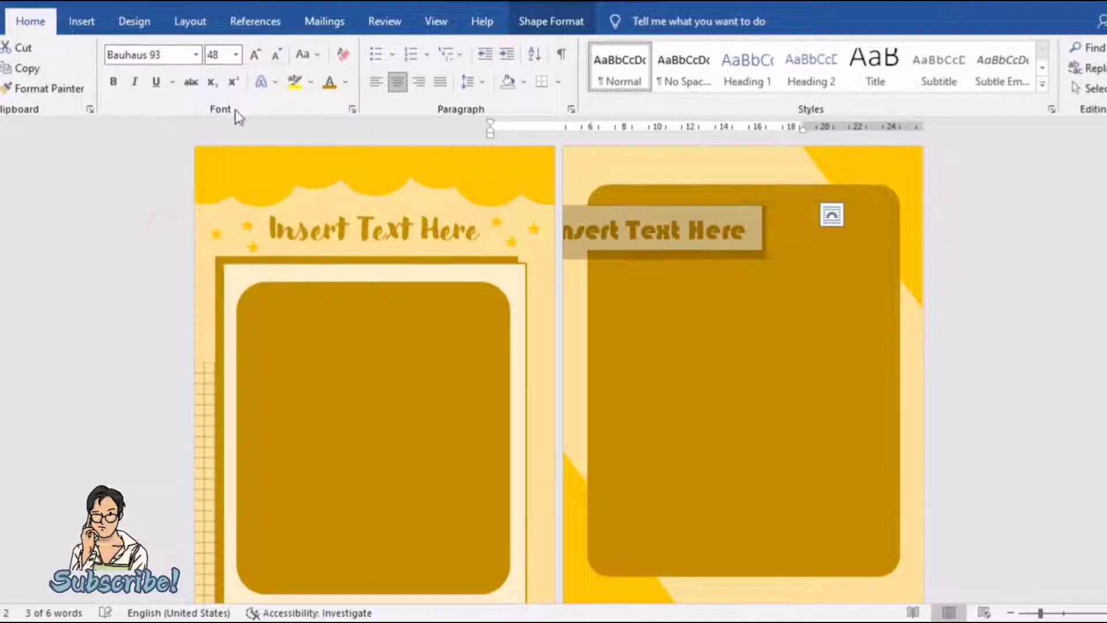
pyautogui.click(276, 55)
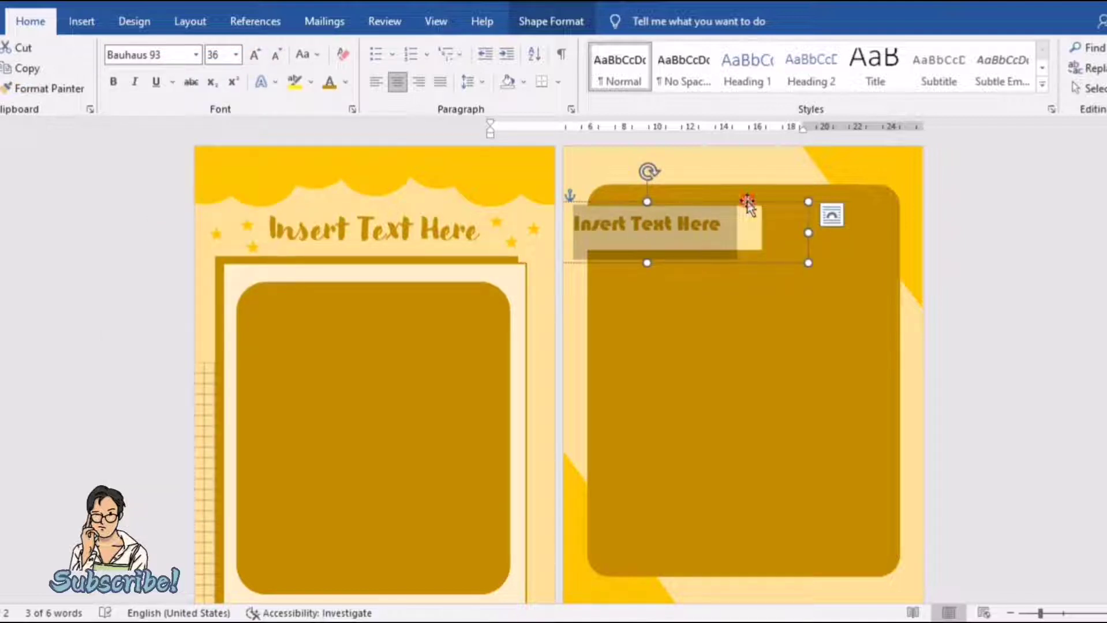
# Resize the heading box and fit it onto the pale tab
pyautogui.moveTo(809, 263); pyautogui.dragTo(722, 250)
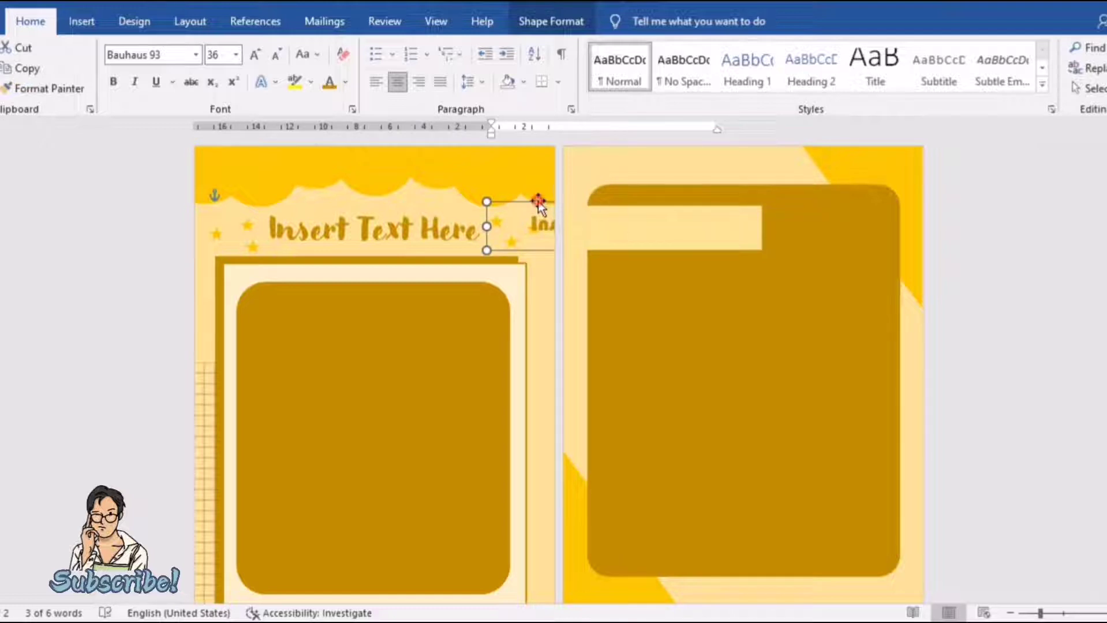
pyautogui.moveTo(539, 202); pyautogui.dragTo(633, 214)
pyautogui.moveTo(581, 239)
pyautogui.mouseDown()
pyautogui.moveTo(646, 239)
pyautogui.moveTo(599, 210)
pyautogui.mouseUp()
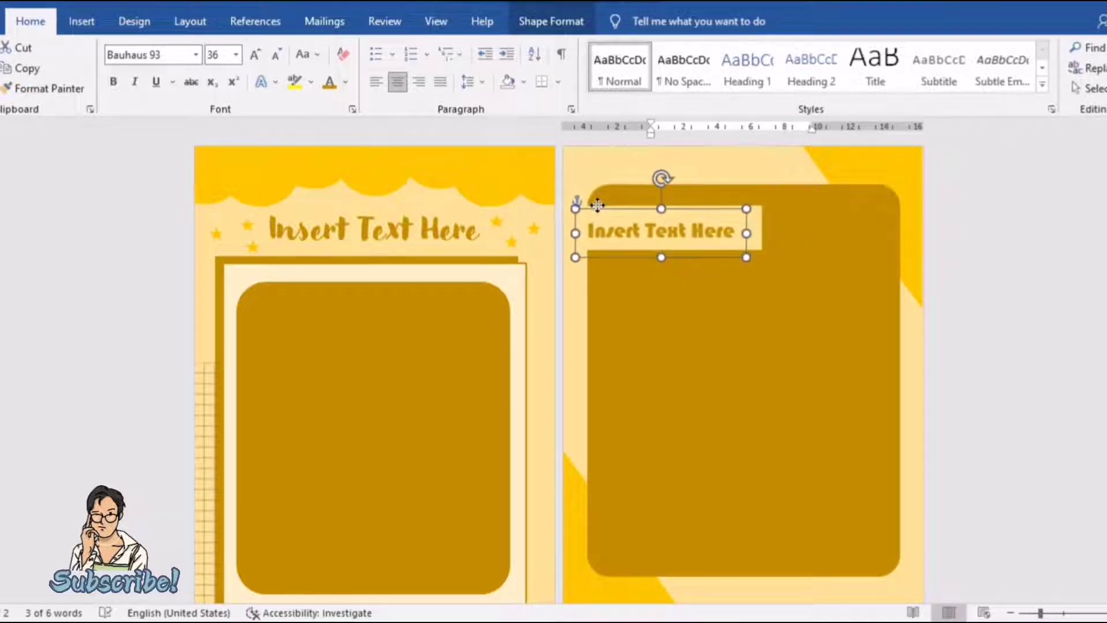
pyautogui.click(975, 351)
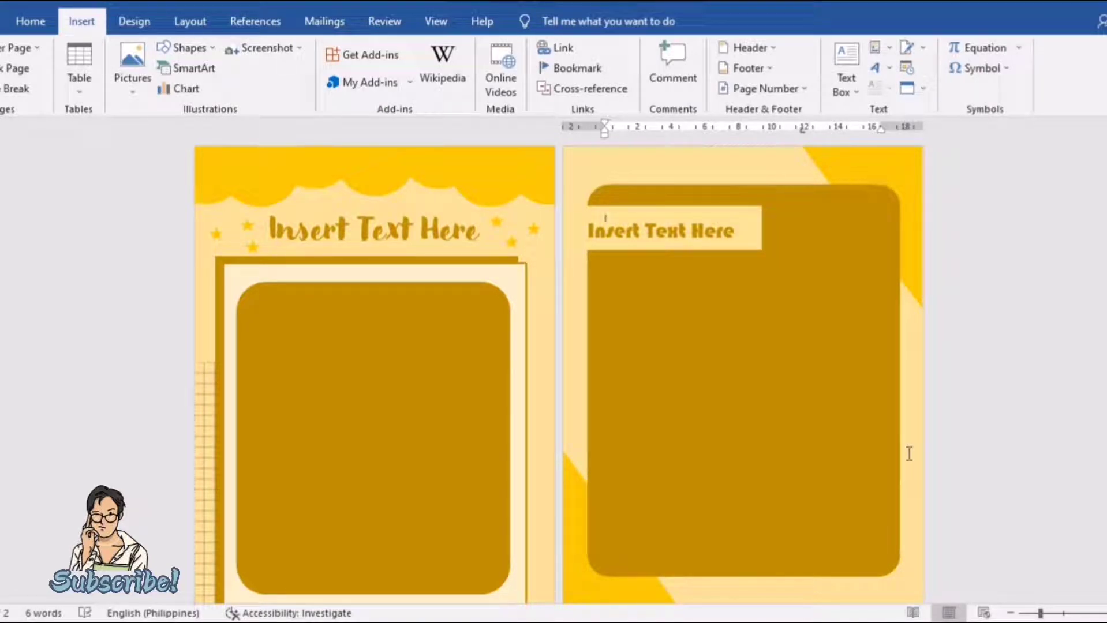
# Add a blank third page with Ctrl+Enter and draw a Wave shape on it
pyautogui.hotkey('ctrl', 'Return')
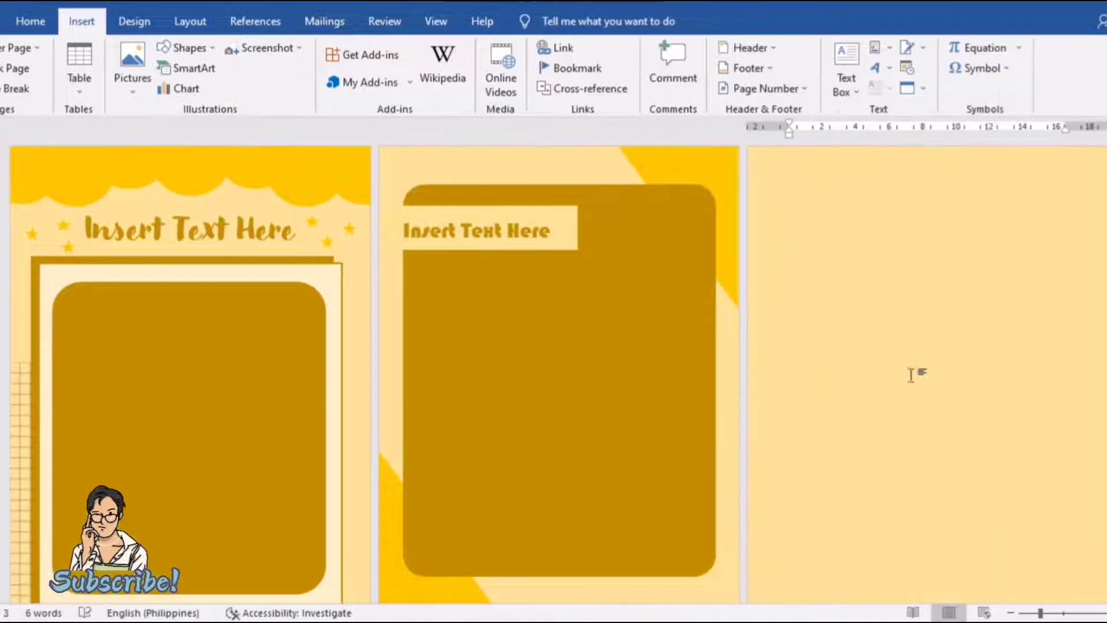
pyautogui.click(732, 239)
pyautogui.click(885, 245)
pyautogui.click(186, 48)
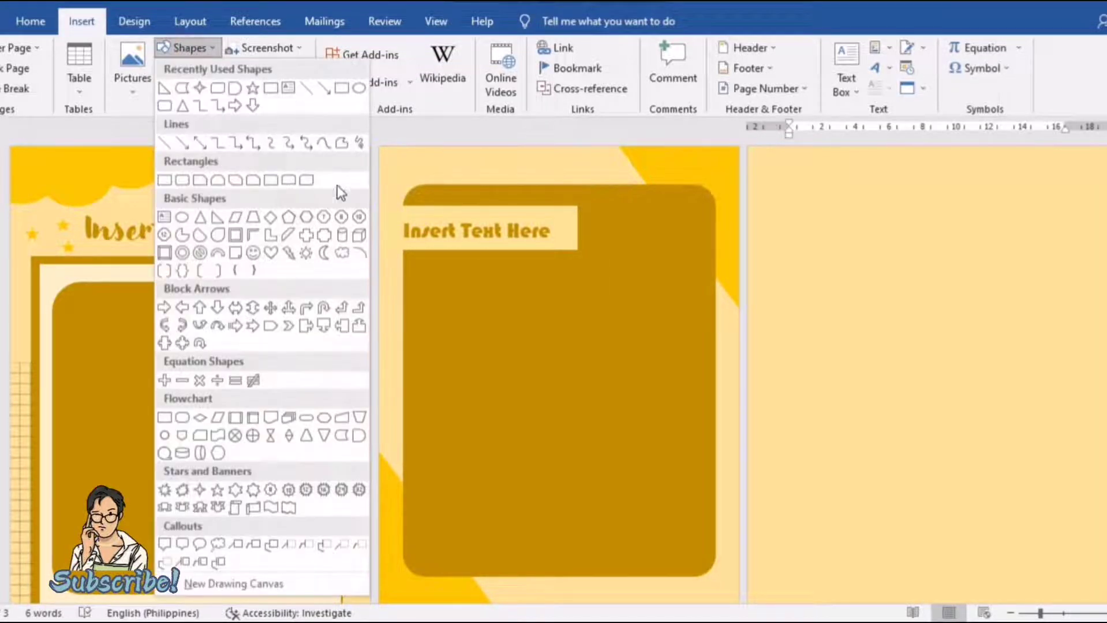
pyautogui.click(271, 508)
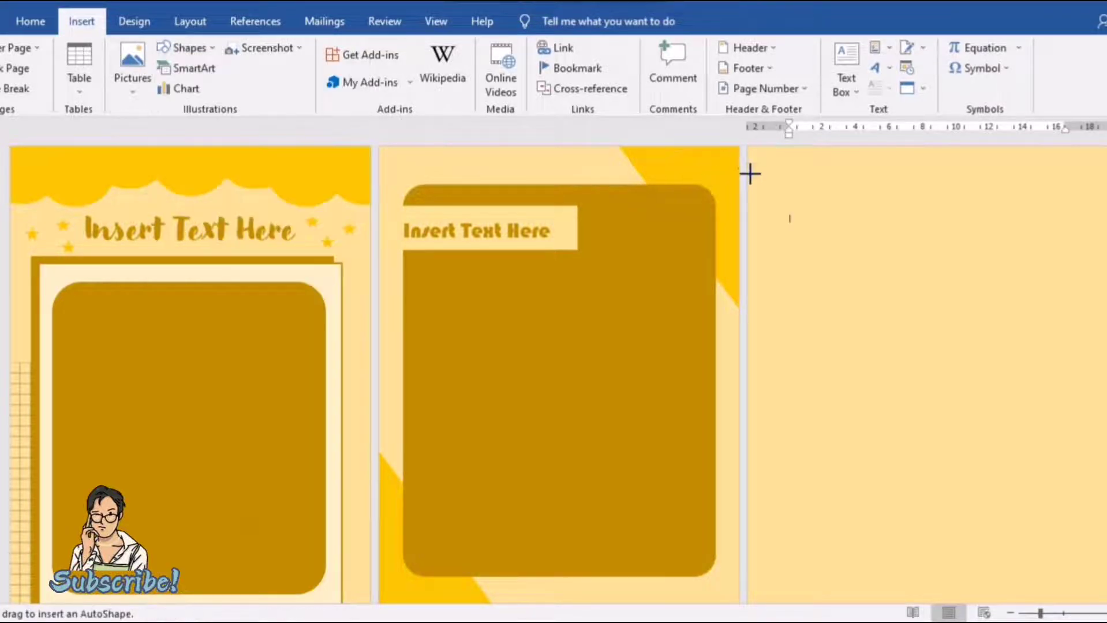
pyautogui.moveTo(750, 183); pyautogui.dragTo(1092, 374)
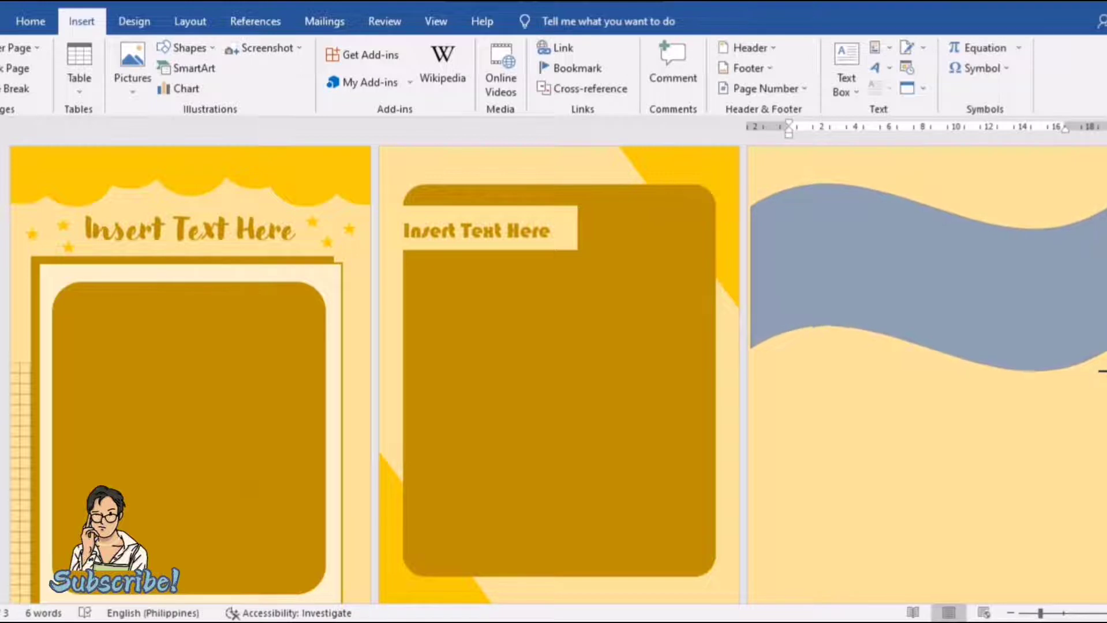
pyautogui.moveTo(1101, 369); pyautogui.dragTo(1104, 406)
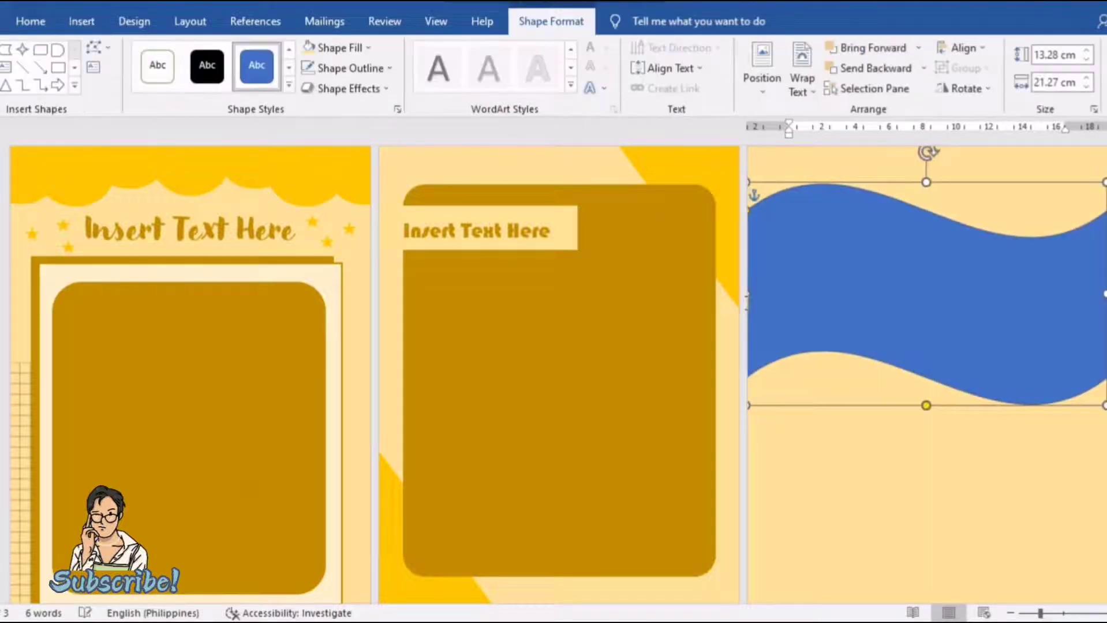
pyautogui.moveTo(751, 294); pyautogui.dragTo(746, 293)
pyautogui.moveTo(945, 261); pyautogui.dragTo(943, 344)
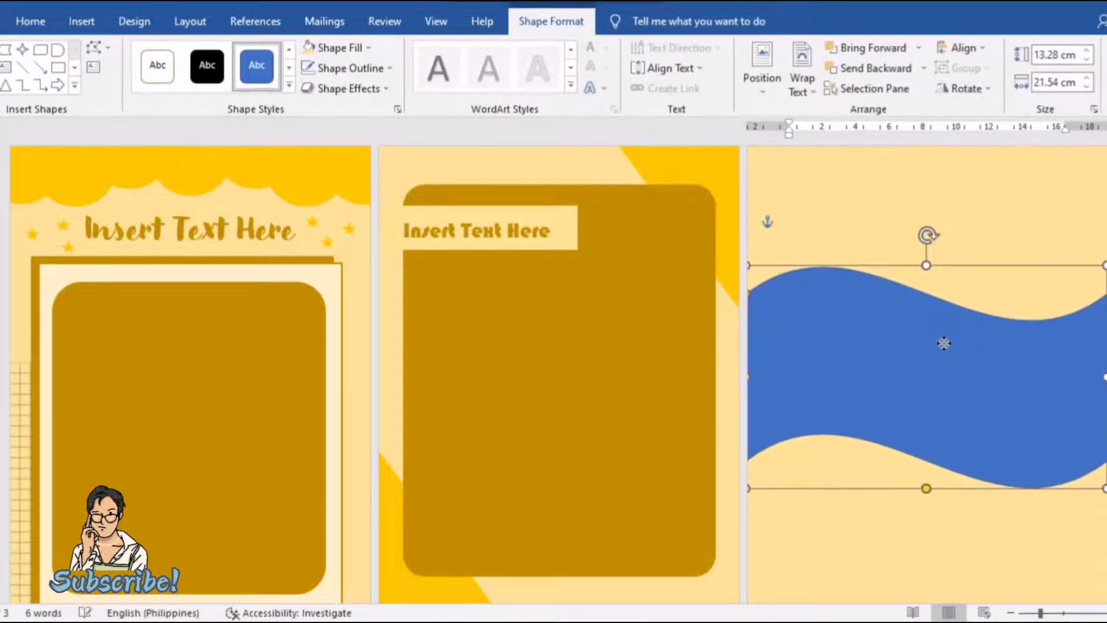
pyautogui.click(932, 491)
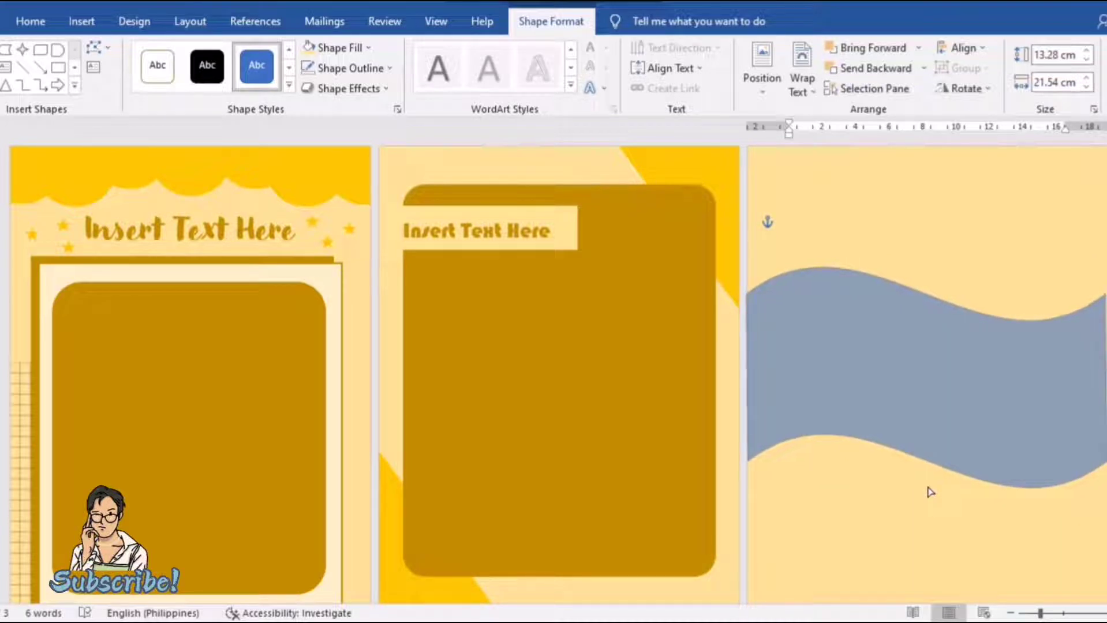
# Fill the wave shape with yellow
pyautogui.press('Delete')
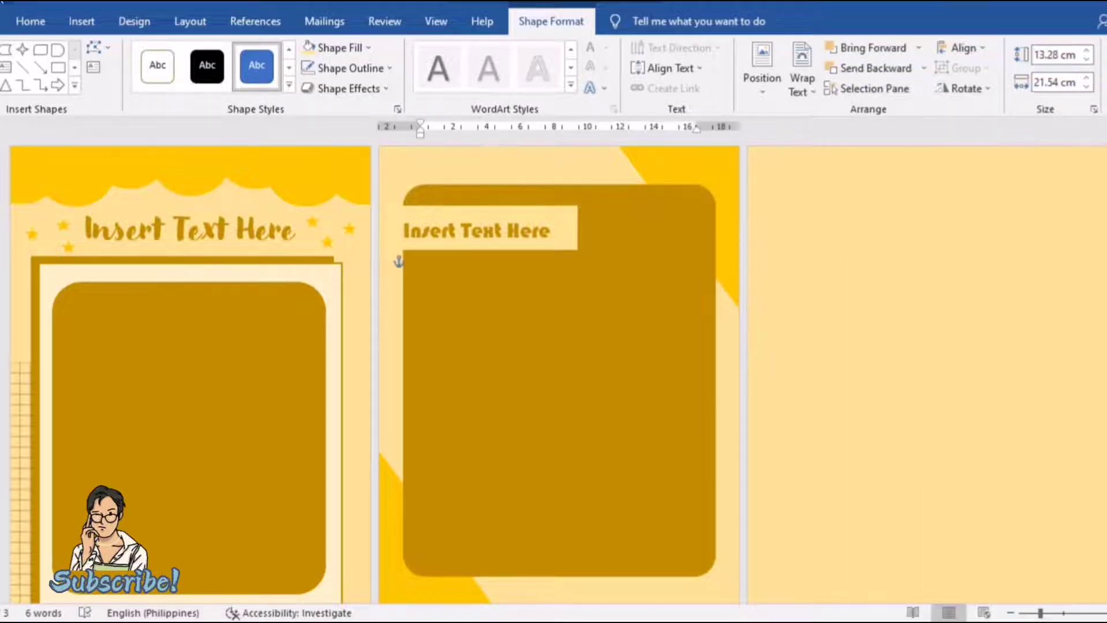
pyautogui.hotkey('ctrl', 'z')
pyautogui.click(340, 47)
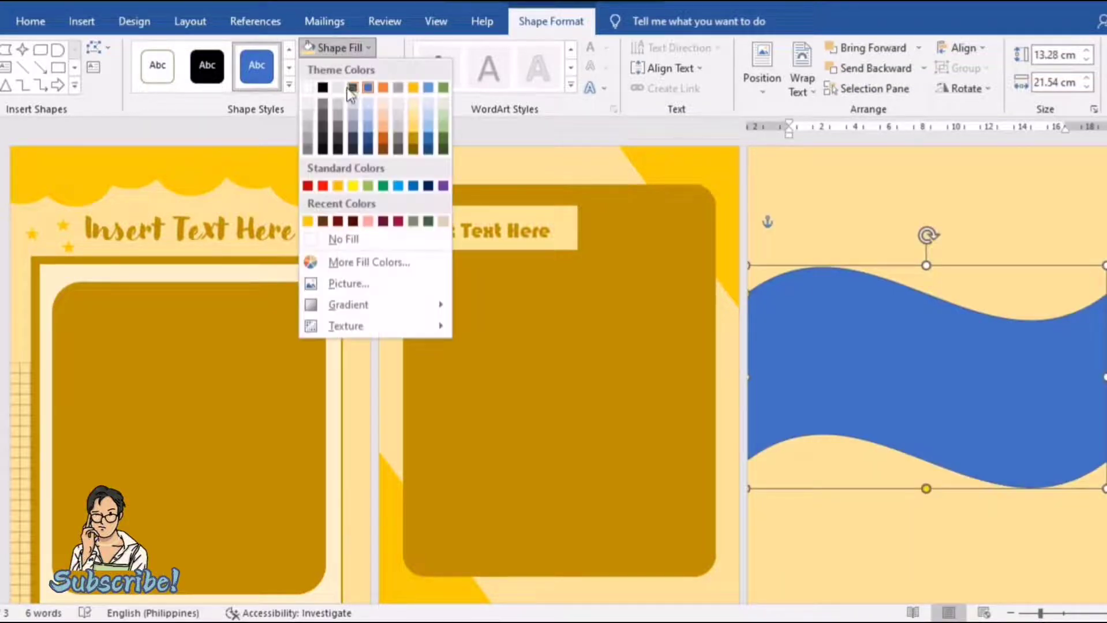
pyautogui.click(308, 221)
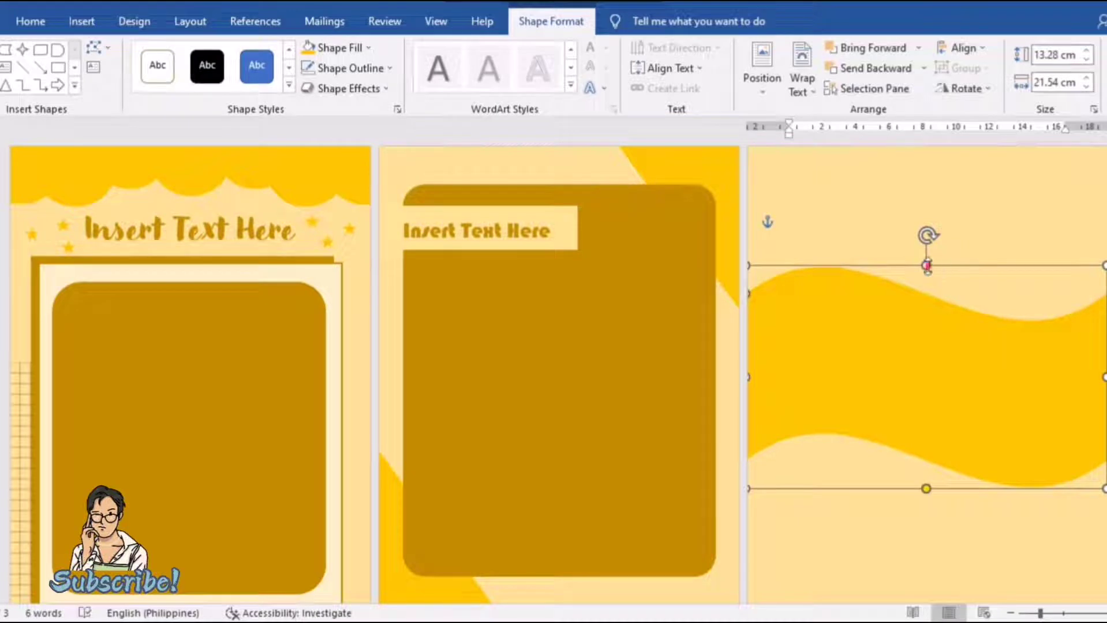
# Stretch the yellow wave to cover the whole third page
pyautogui.moveTo(927, 265); pyautogui.dragTo(927, 218)
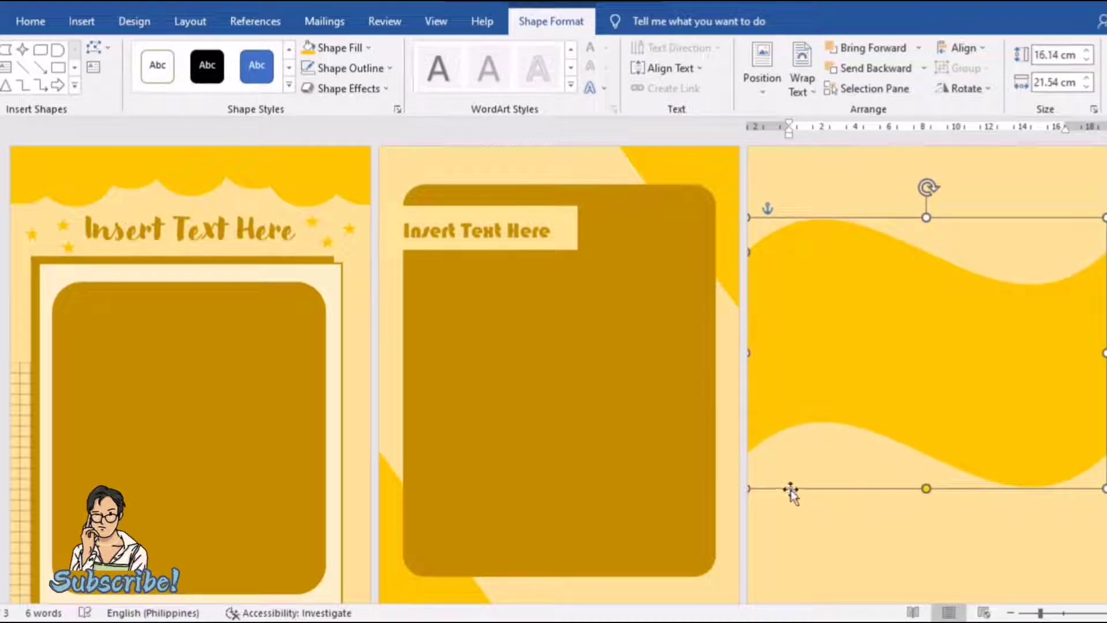
pyautogui.moveTo(1101, 487); pyautogui.dragTo(1101, 581)
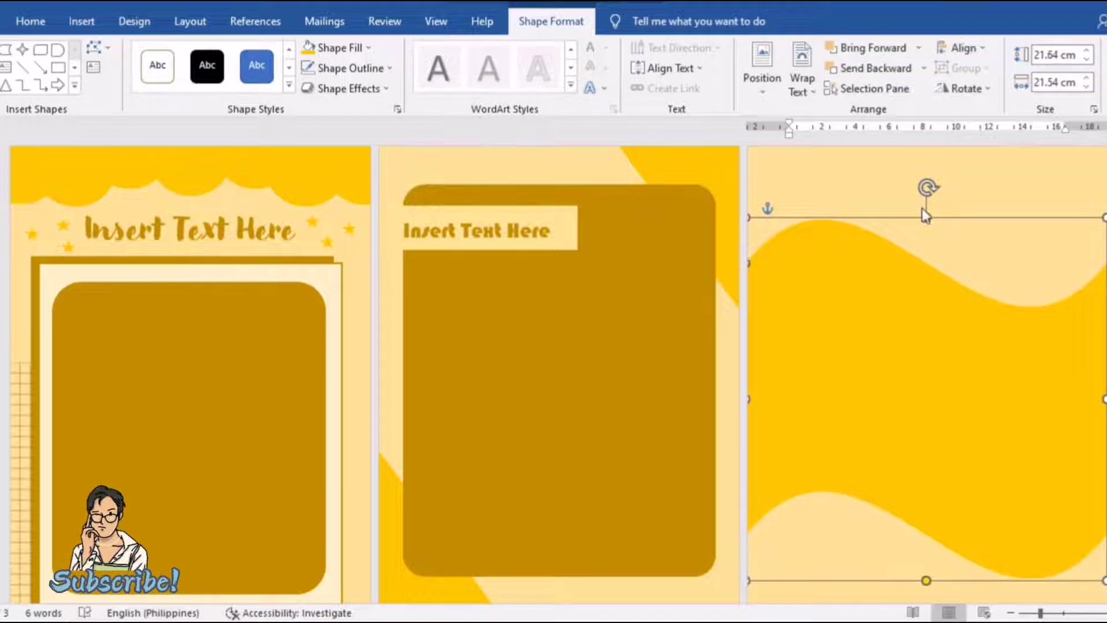
pyautogui.moveTo(927, 218); pyautogui.dragTo(925, 148)
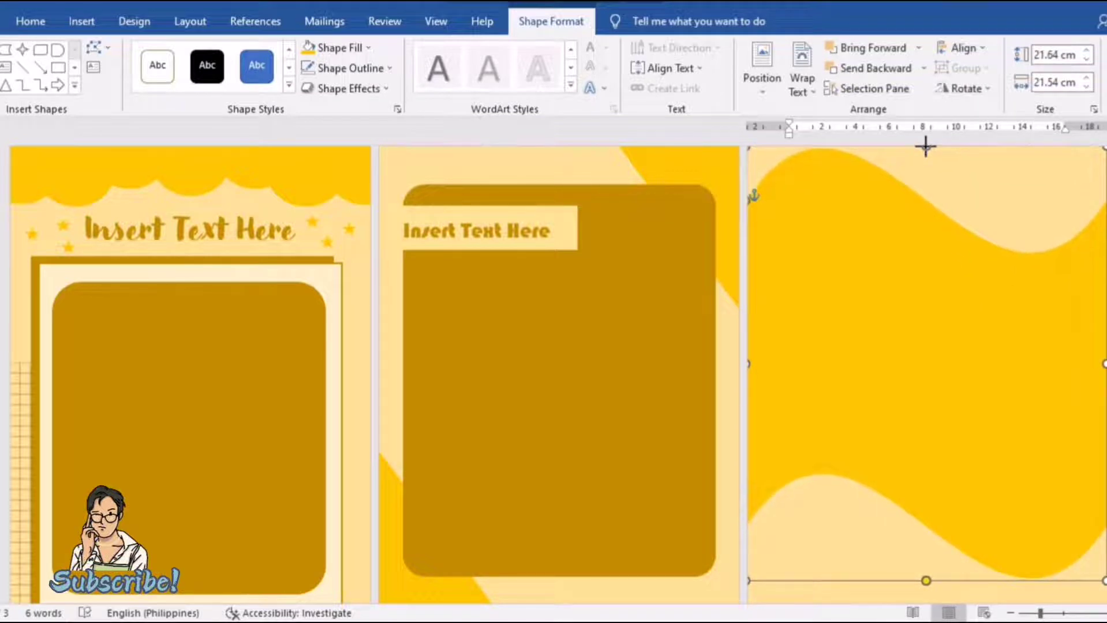
pyautogui.moveTo(1101, 576); pyautogui.dragTo(1100, 593)
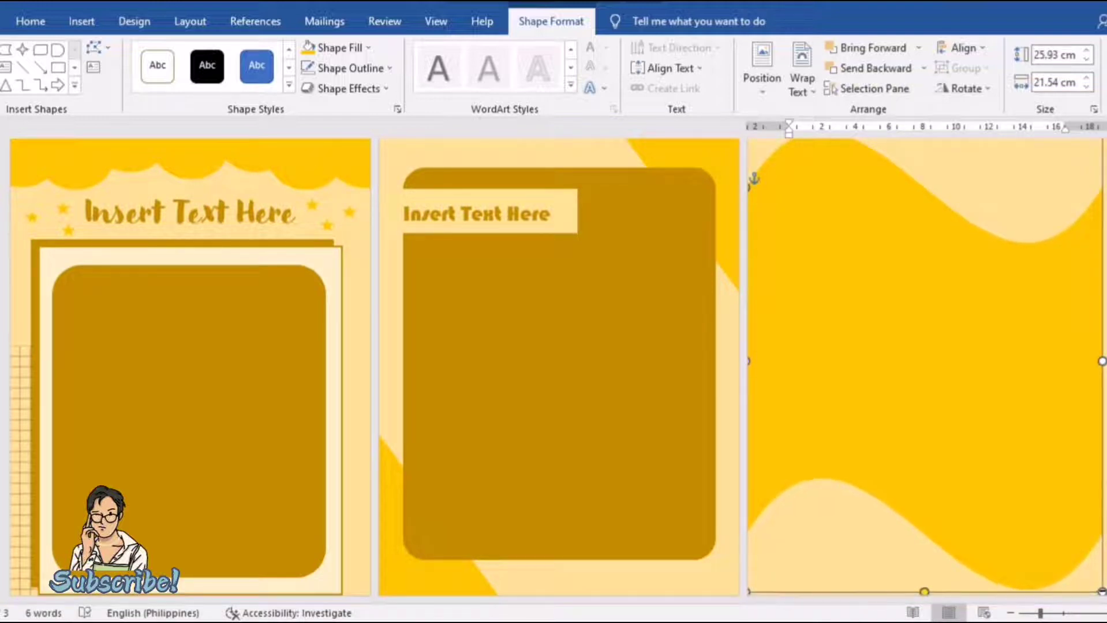
pyautogui.moveTo(1100, 594); pyautogui.dragTo(1105, 595)
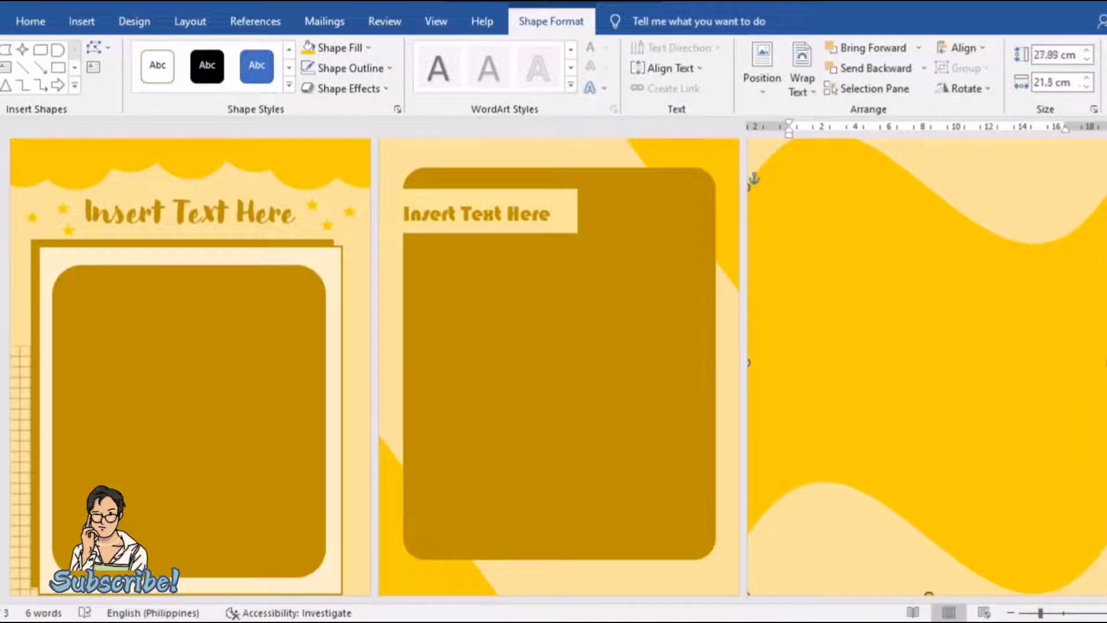
pyautogui.click(335, 51)
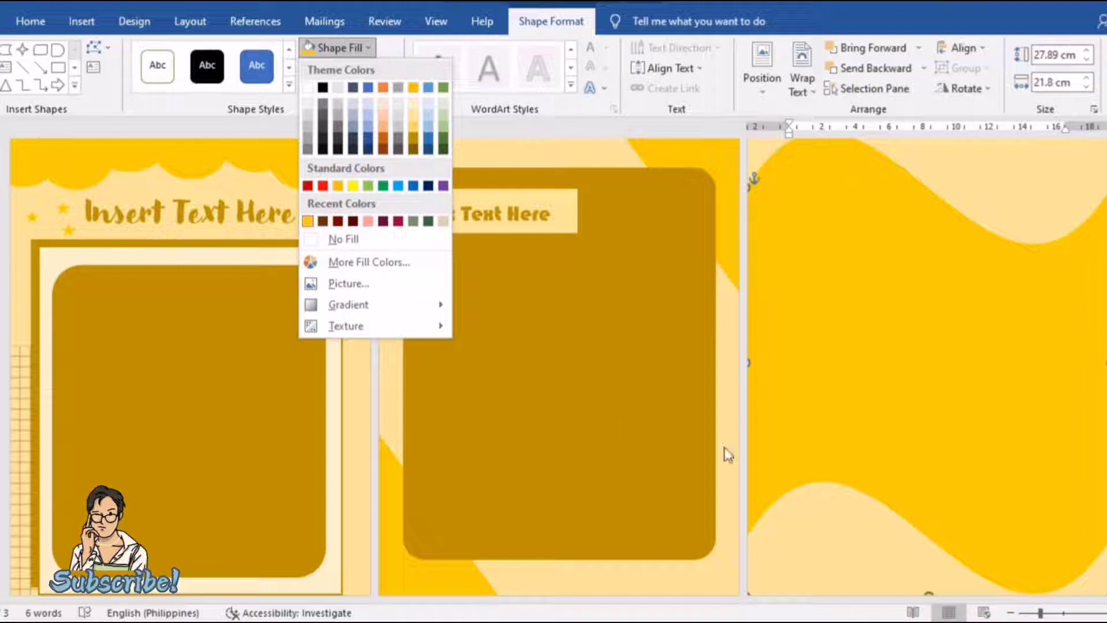
# Shrink the page 3 wave into a narrow band near the page top
pyautogui.click(1033, 501)
pyautogui.moveTo(886, 334); pyautogui.dragTo(904, 372)
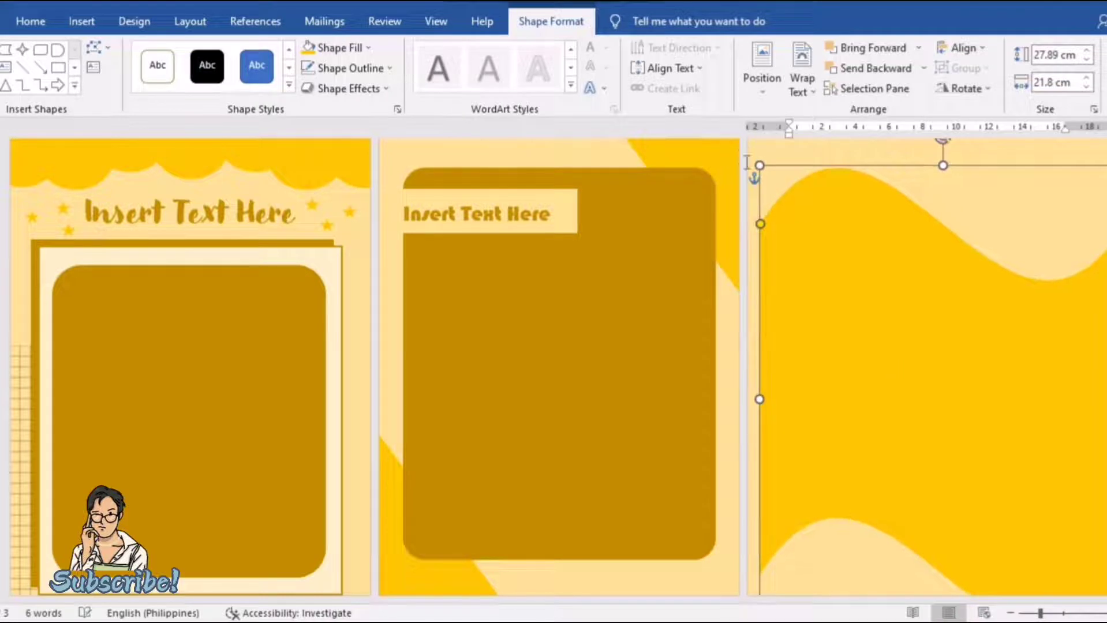
pyautogui.moveTo(760, 166); pyautogui.dragTo(816, 433)
pyautogui.moveTo(1088, 443)
pyautogui.mouseDown()
pyautogui.moveTo(1033, 200)
pyautogui.moveTo(944, 246)
pyautogui.mouseUp()
# Paste a copy of the wave and line it up to the right, extending the band
pyautogui.hotkey('ctrl', 'c')
pyautogui.hotkey('ctrl', 'v')
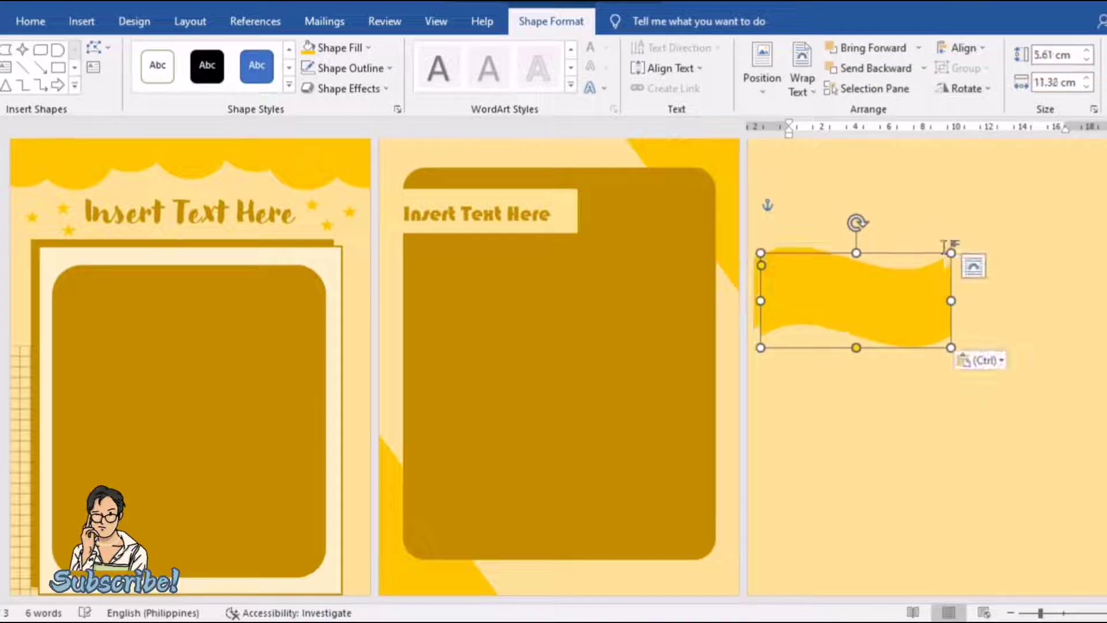
pyautogui.moveTo(889, 286); pyautogui.dragTo(1071, 284)
pyautogui.press('Up')
pyautogui.press('Up')
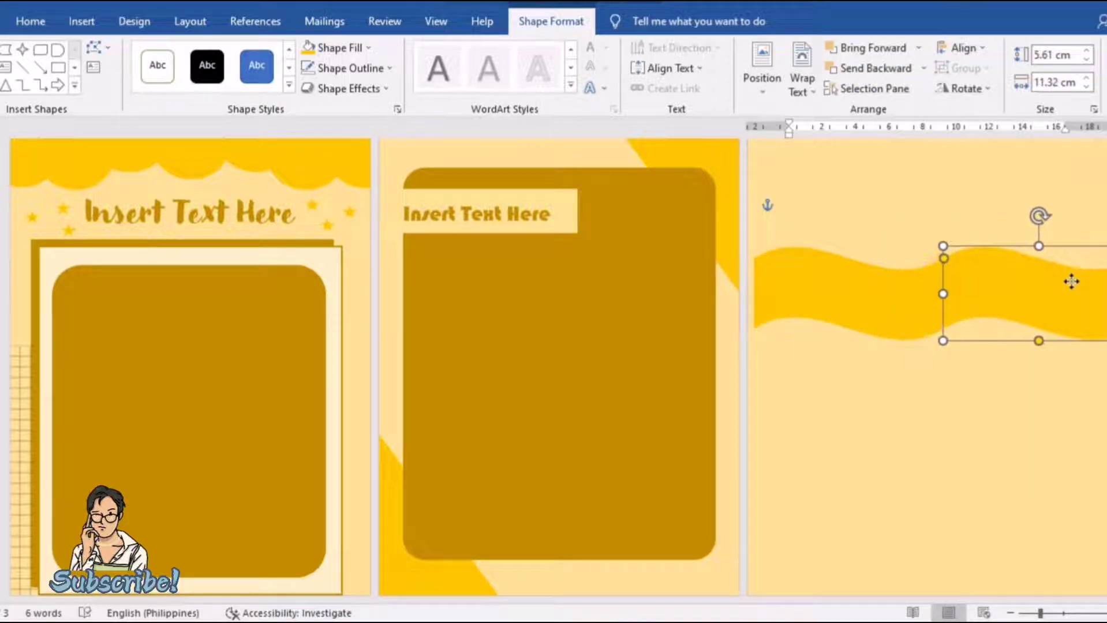
pyautogui.click(912, 302)
# Group the two wave pieces and settle the flattened band along page 3's bottom
pyautogui.rightClick(911, 303)
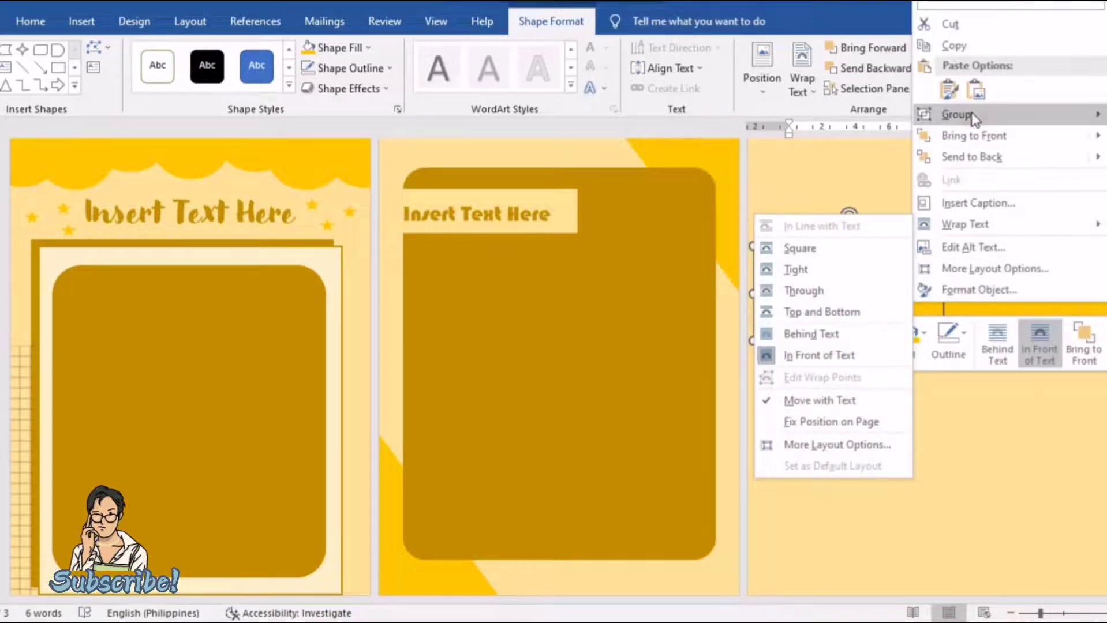
pyautogui.click(863, 111)
pyautogui.moveTo(902, 316)
pyautogui.mouseDown()
pyautogui.moveTo(896, 544)
pyautogui.moveTo(942, 512)
pyautogui.moveTo(936, 537)
pyautogui.mouseUp()
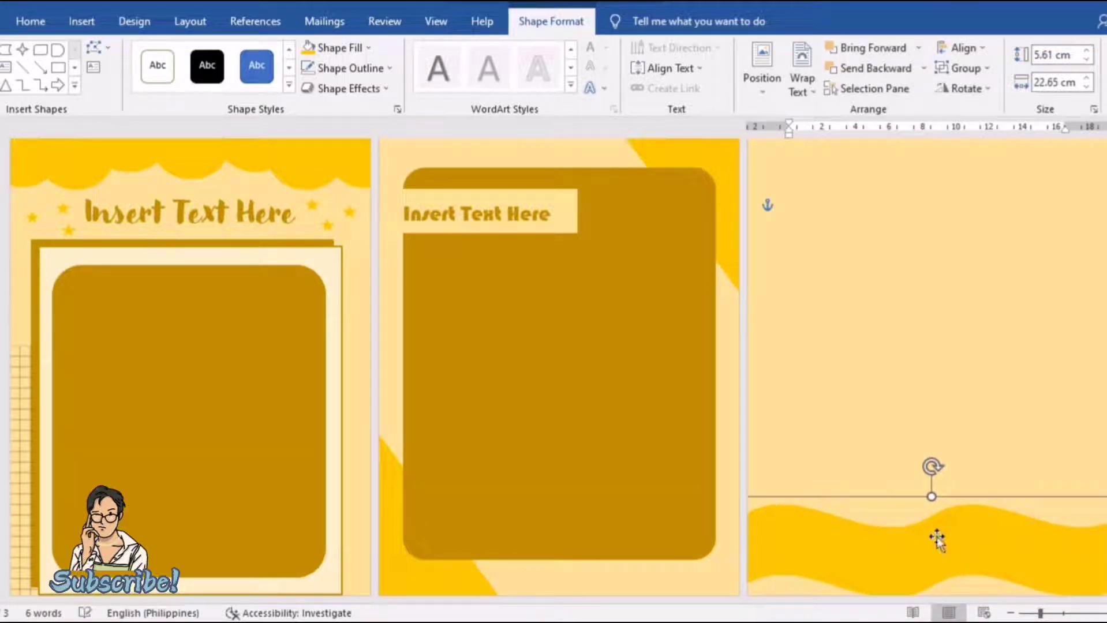
pyautogui.moveTo(937, 540); pyautogui.dragTo(945, 538)
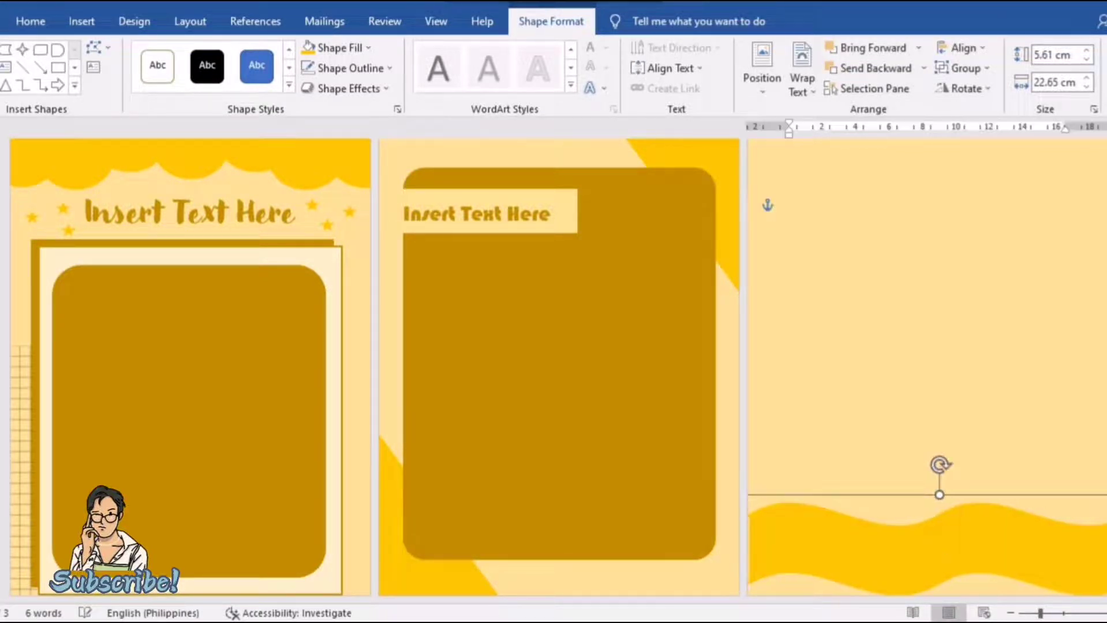
pyautogui.moveTo(1026, 539); pyautogui.dragTo(1029, 534)
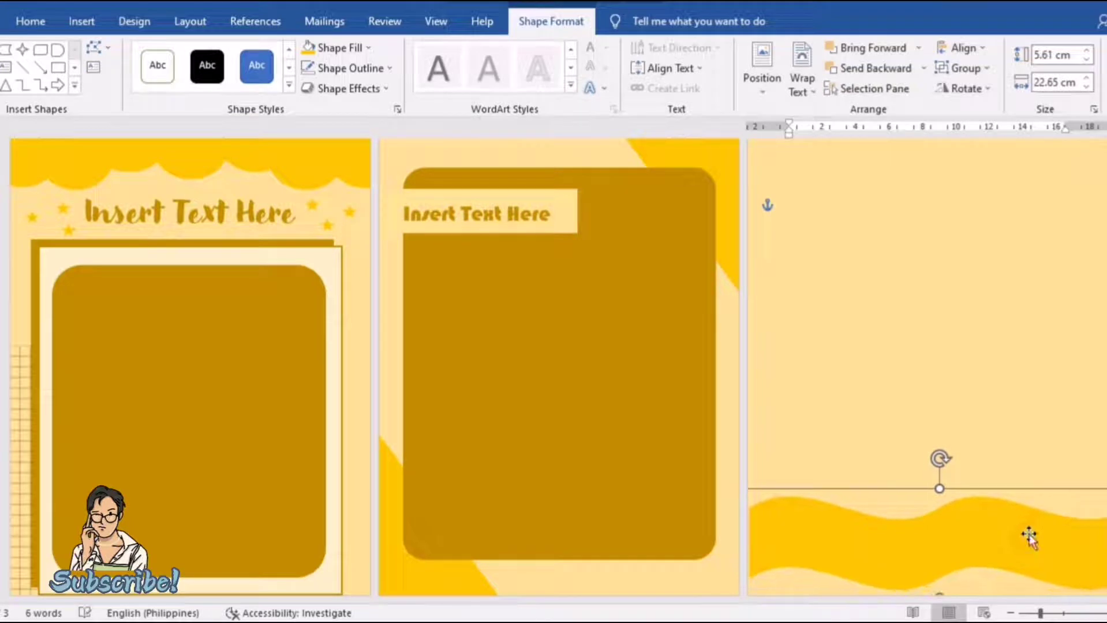
pyautogui.moveTo(941, 490)
pyautogui.mouseDown()
pyautogui.moveTo(941, 529)
pyautogui.moveTo(960, 546)
pyautogui.mouseUp()
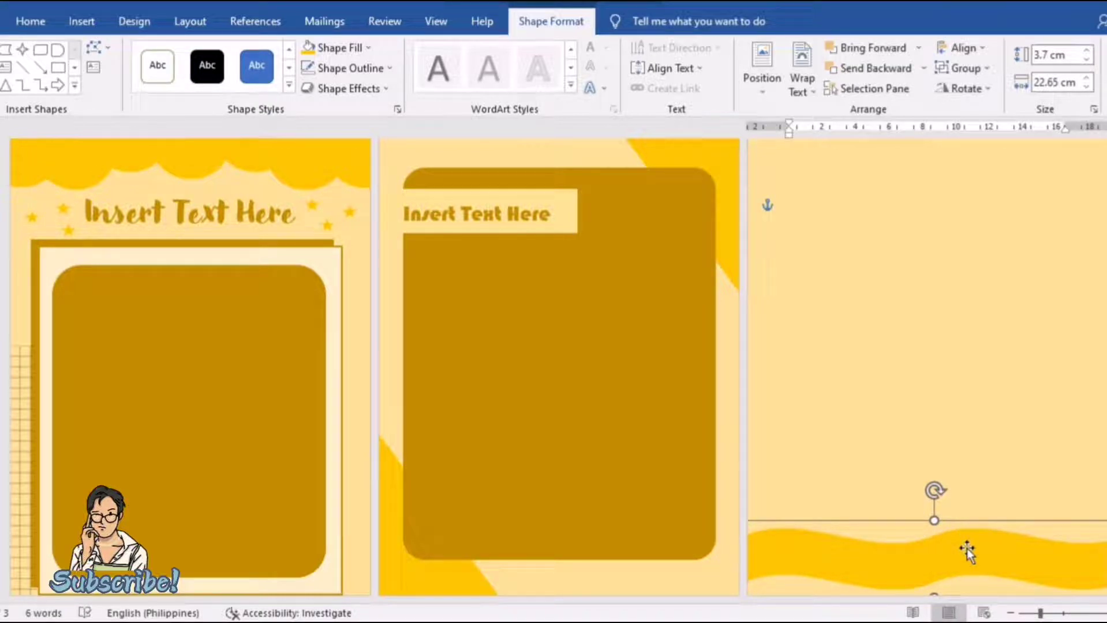
# Place a copy of the wave band along the top of page 3
pyautogui.moveTo(1105, 415); pyautogui.dragTo(1000, 194)
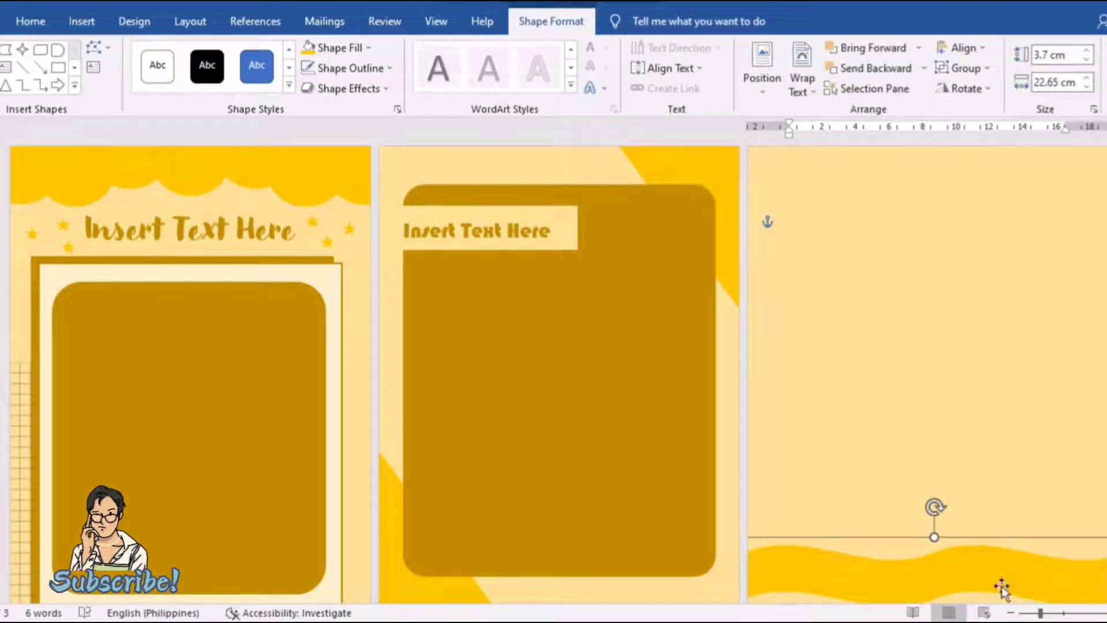
pyautogui.moveTo(1027, 583)
pyautogui.mouseDown()
pyautogui.moveTo(1016, 513)
pyautogui.moveTo(1018, 185)
pyautogui.mouseUp()
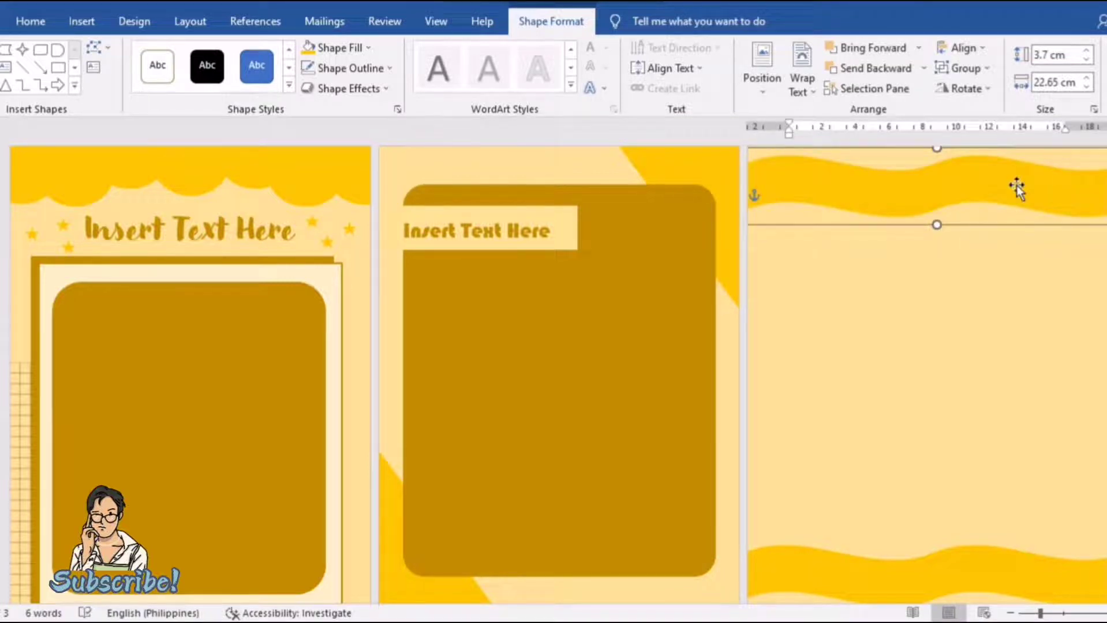
pyautogui.click(983, 283)
# Draw a page-wide rectangle between the waves filled Gold, Accent 4, Lighter 40%
pyautogui.click(82, 21)
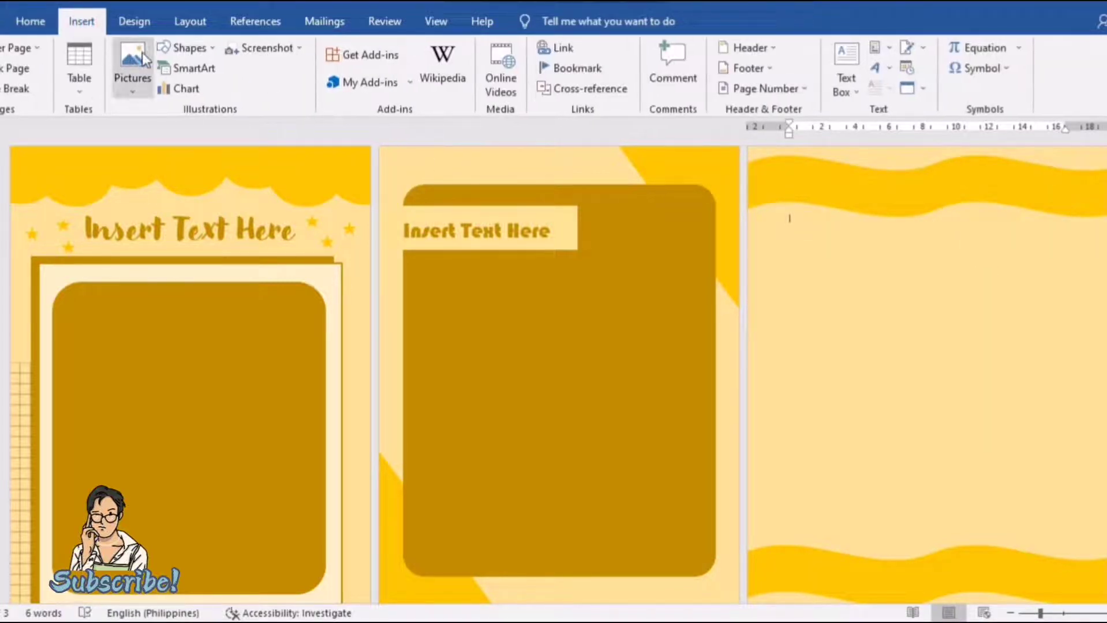
pyautogui.click(184, 48)
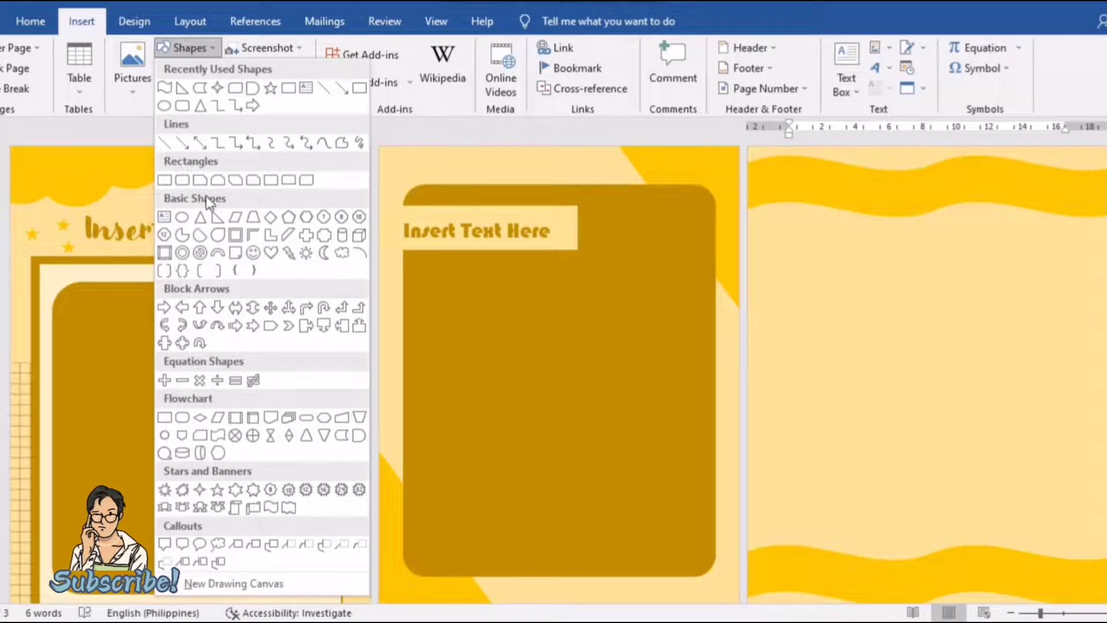
pyautogui.click(165, 180)
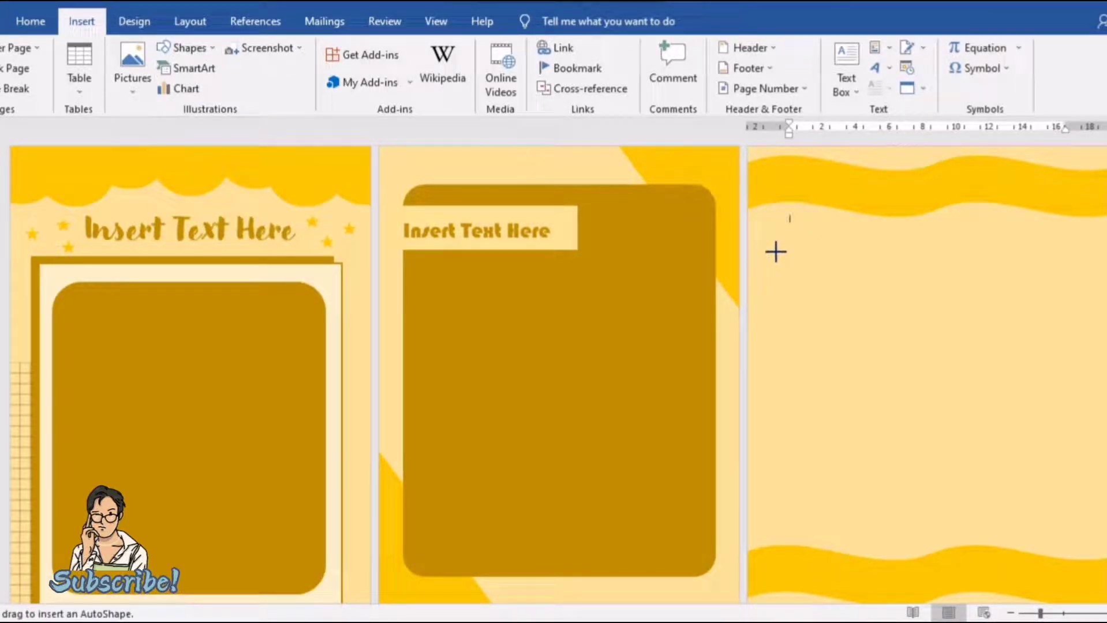
pyautogui.moveTo(763, 244); pyautogui.dragTo(1104, 508)
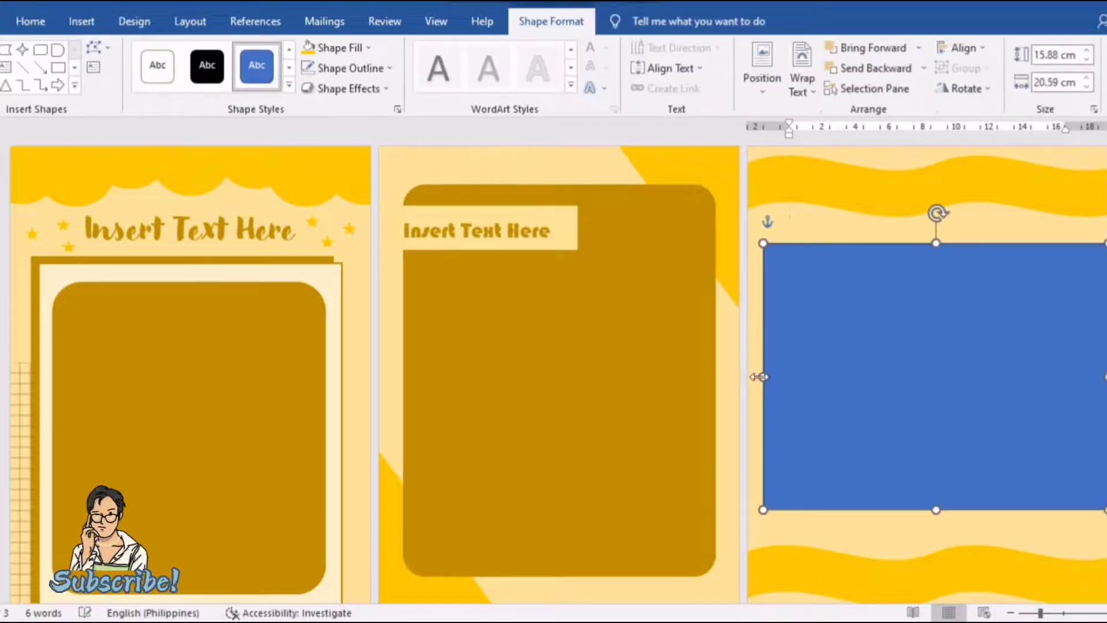
pyautogui.moveTo(761, 376); pyautogui.dragTo(745, 379)
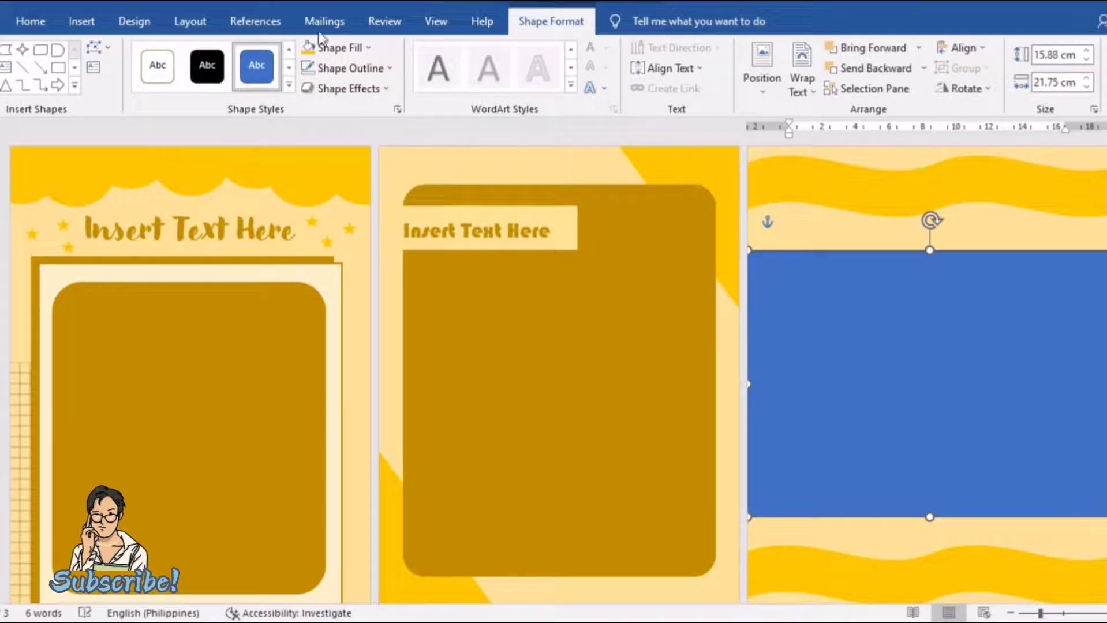
pyautogui.click(309, 48)
pyautogui.click(355, 49)
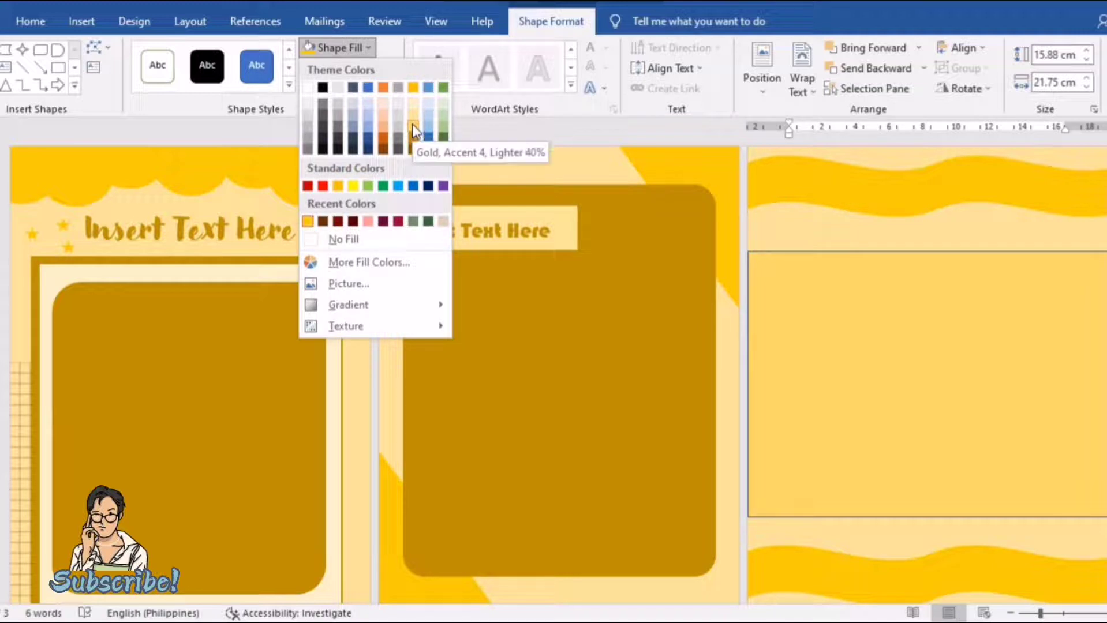
pyautogui.click(413, 127)
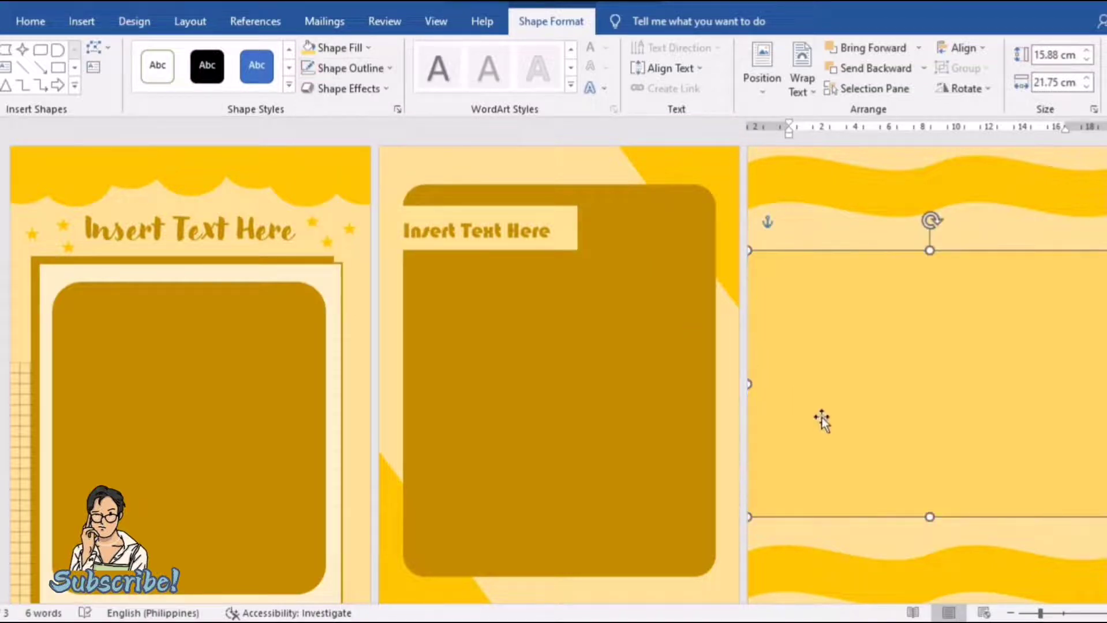
pyautogui.press('Escape')
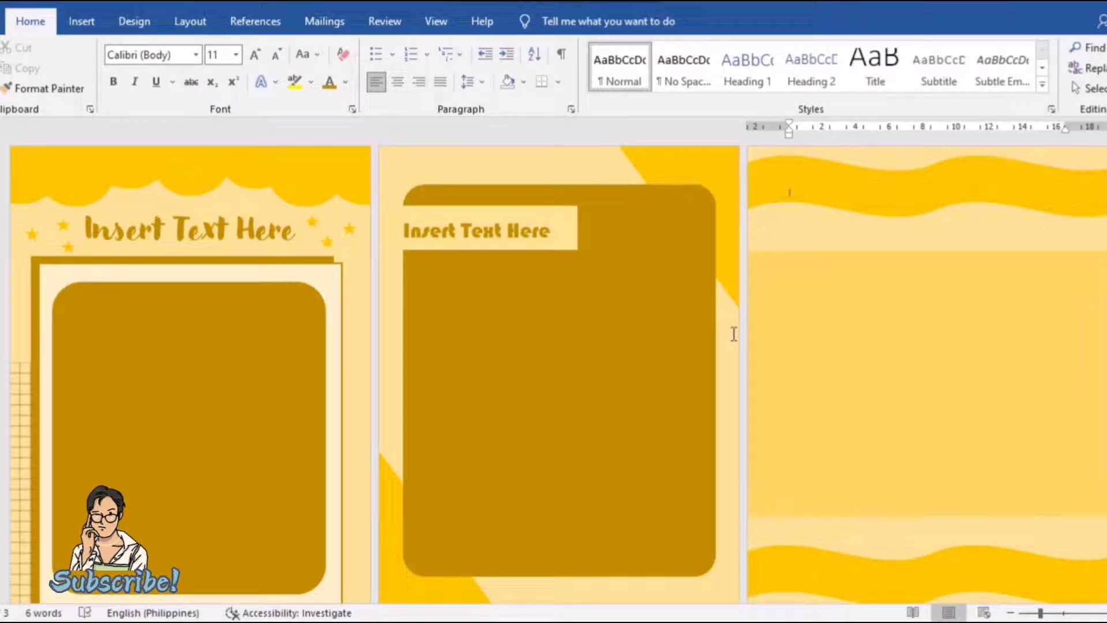
# Recolour page 2's rounded frame dark gold
pyautogui.click(688, 361)
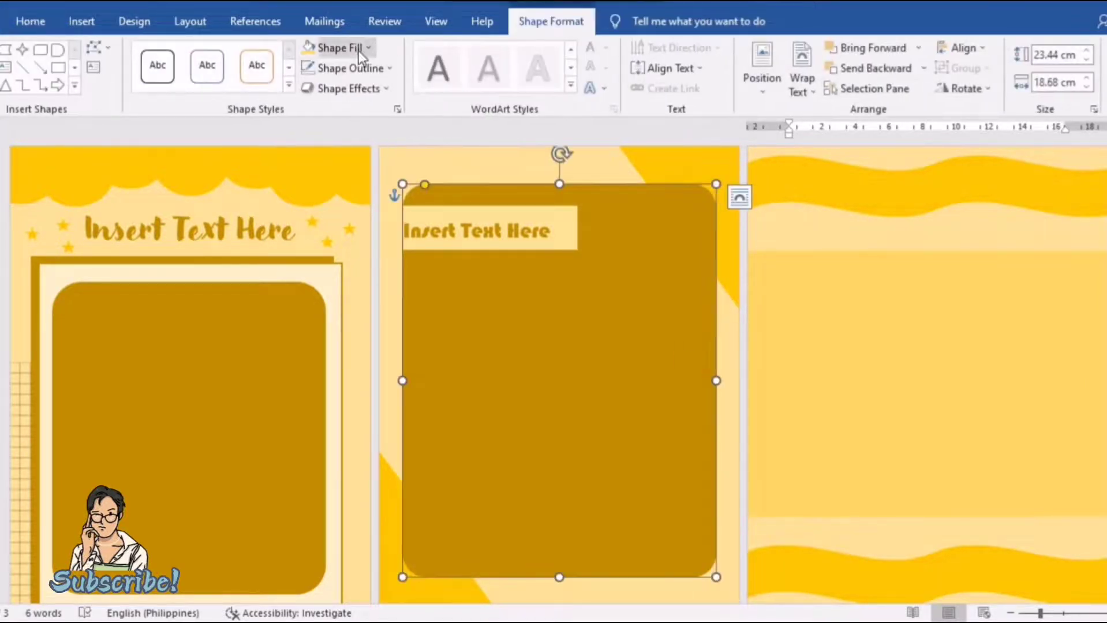
pyautogui.click(340, 48)
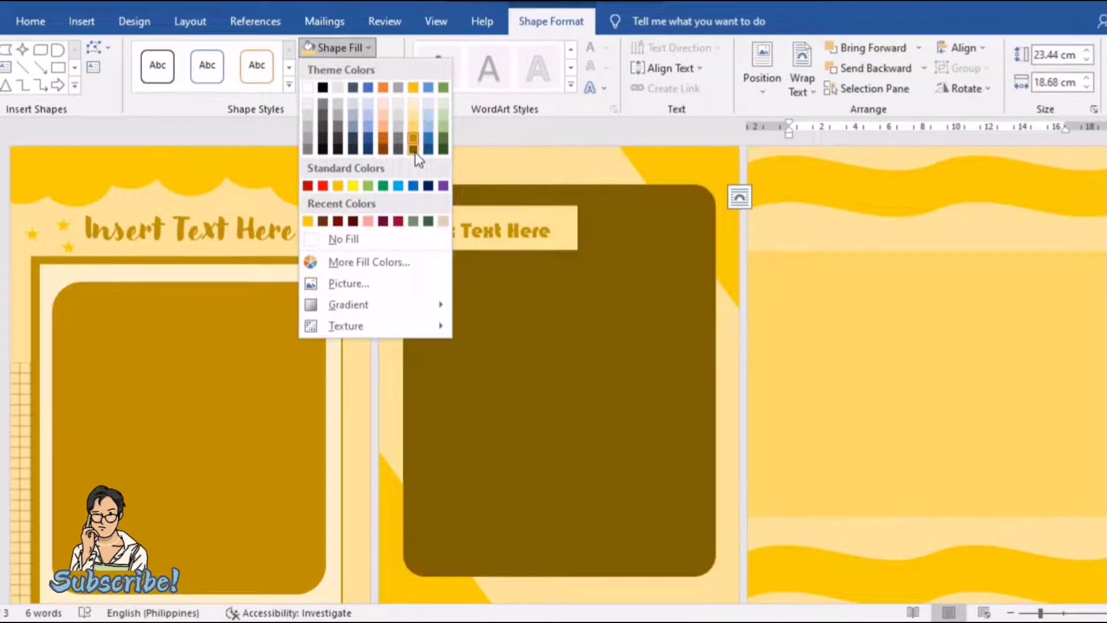
pyautogui.click(411, 139)
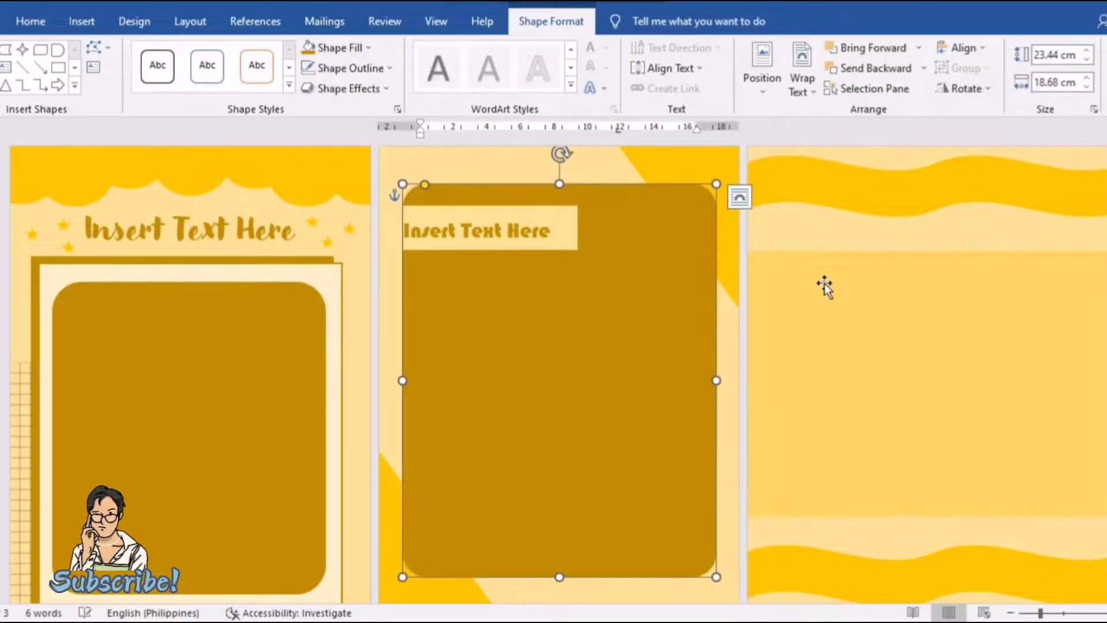
pyautogui.click(826, 285)
# Fill the page 3 rectangle dark gold and centre a smaller pale cream copy inside it
pyautogui.click(308, 47)
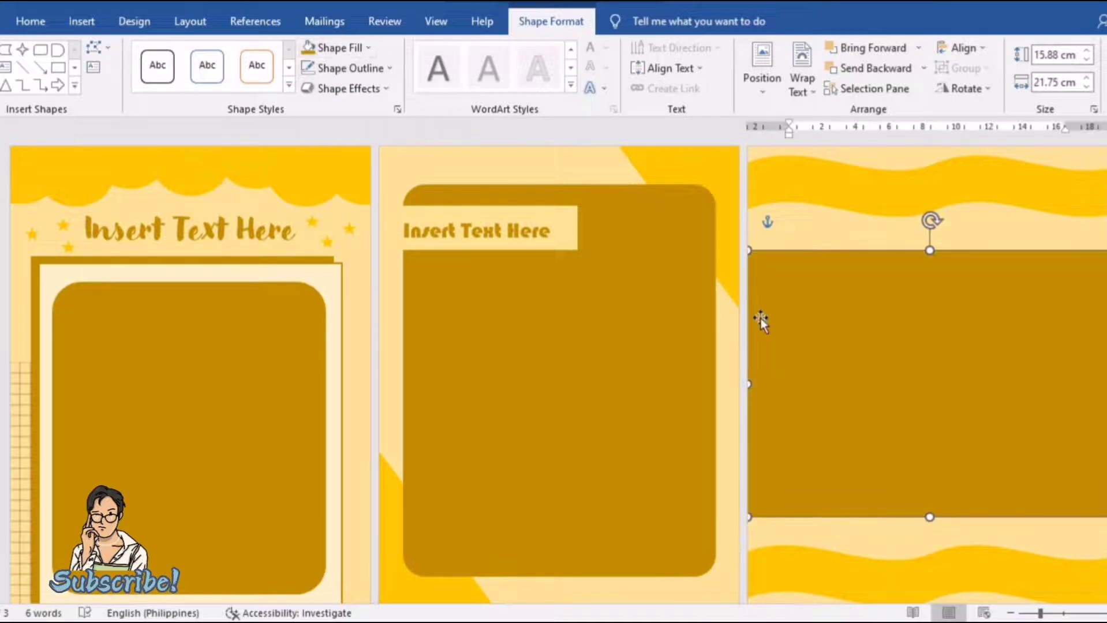
pyautogui.hotkey('ctrl', 'v')
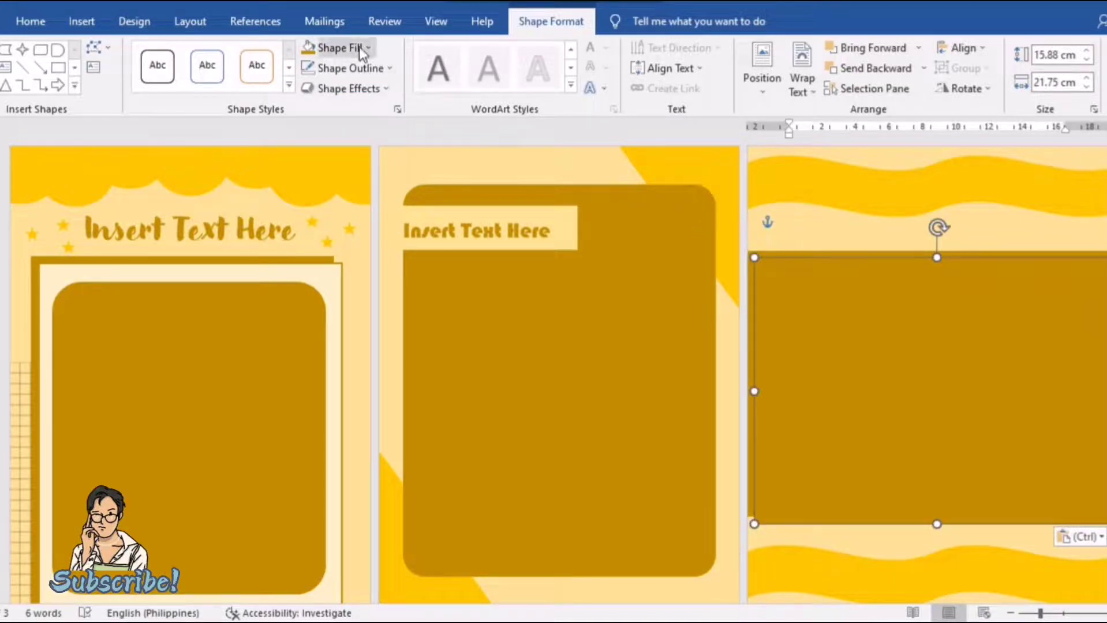
pyautogui.click(368, 47)
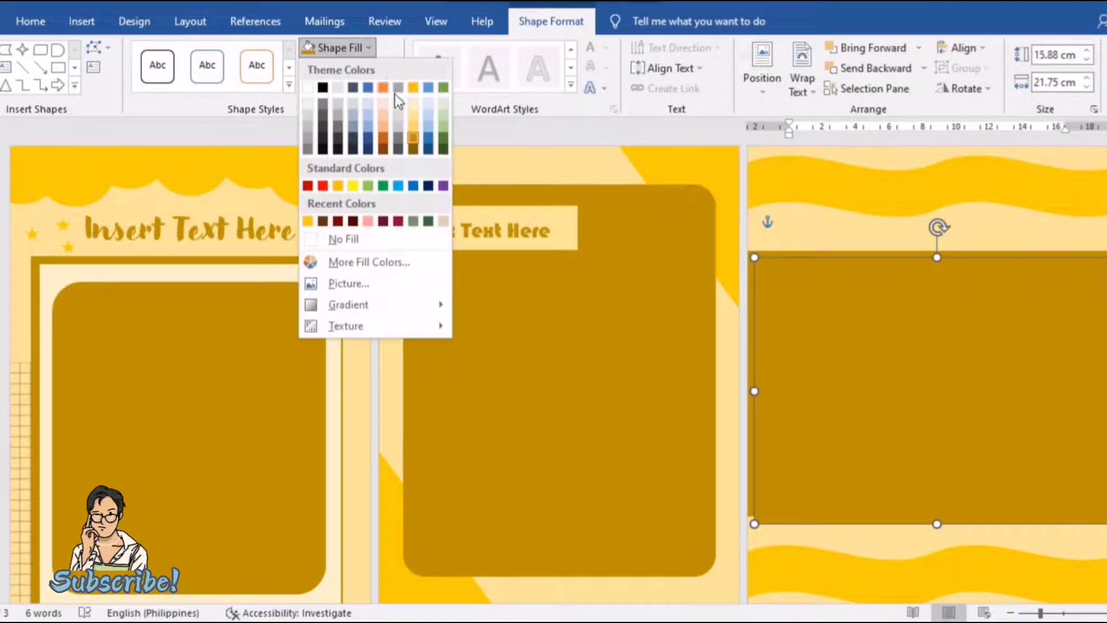
pyautogui.click(418, 109)
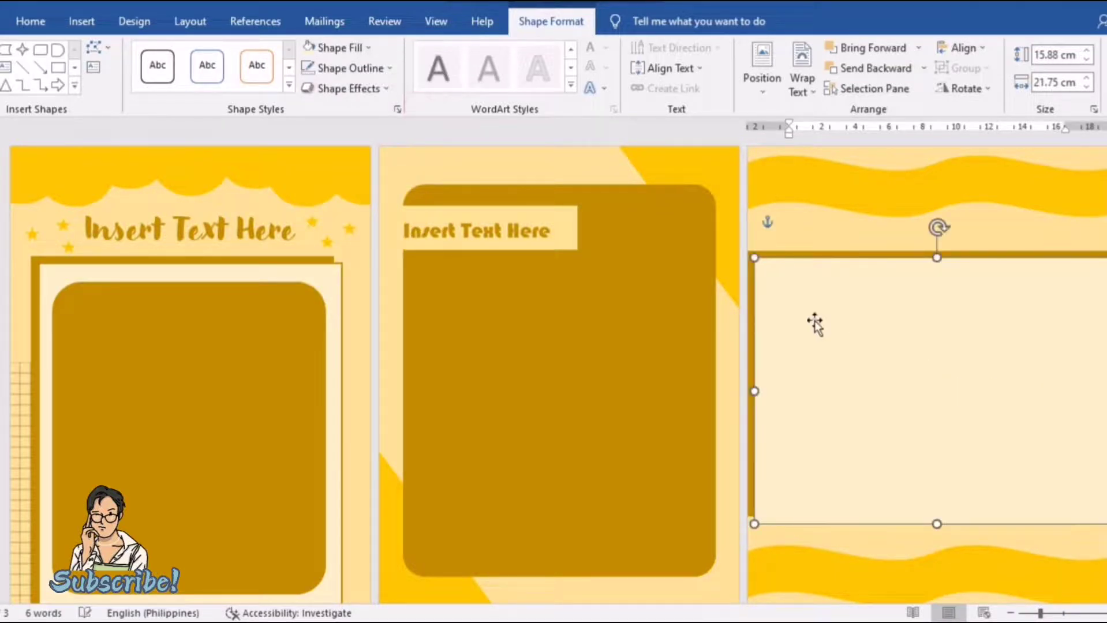
pyautogui.moveTo(751, 254); pyautogui.dragTo(787, 288)
pyautogui.moveTo(901, 345); pyautogui.dragTo(884, 334)
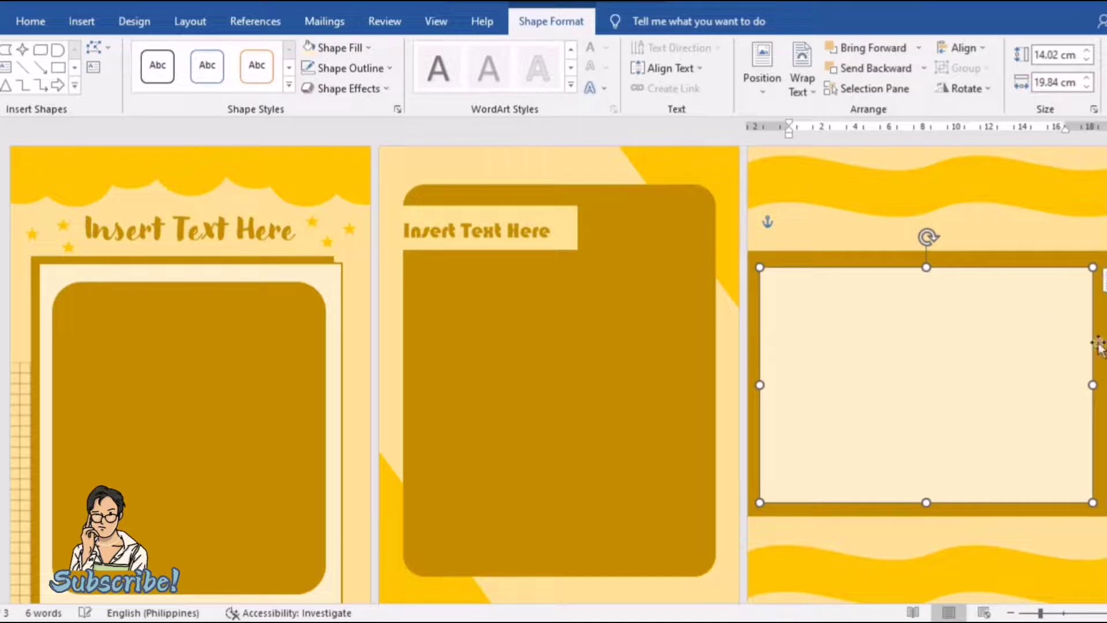
pyautogui.click(790, 219)
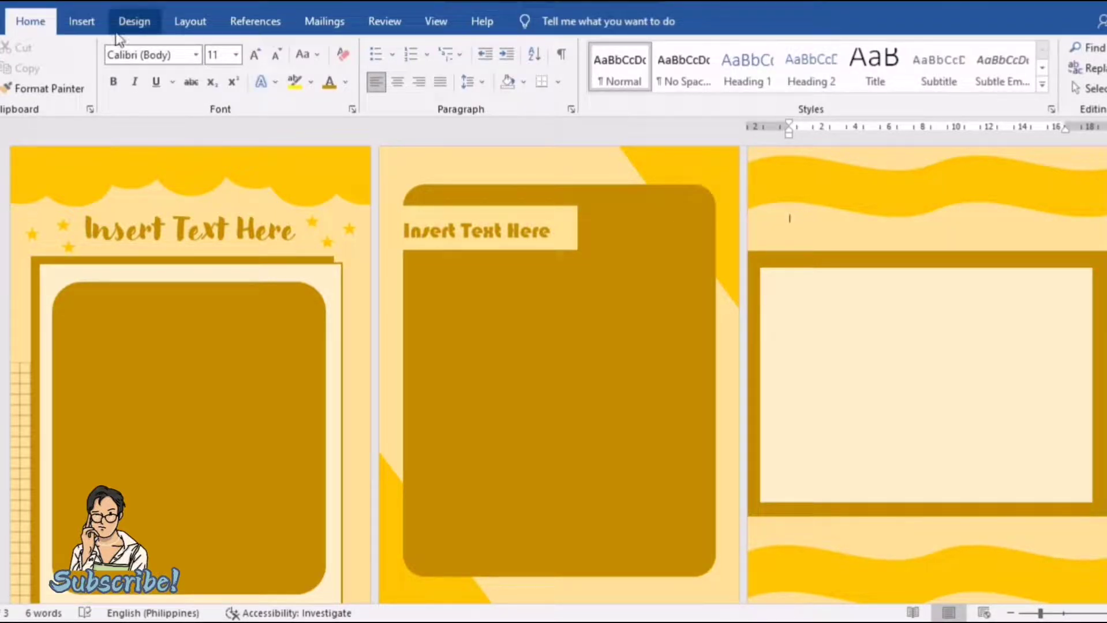
# Draw a Flowchart: Delay half-round shape inside the cream panel
pyautogui.click(91, 23)
pyautogui.click(188, 48)
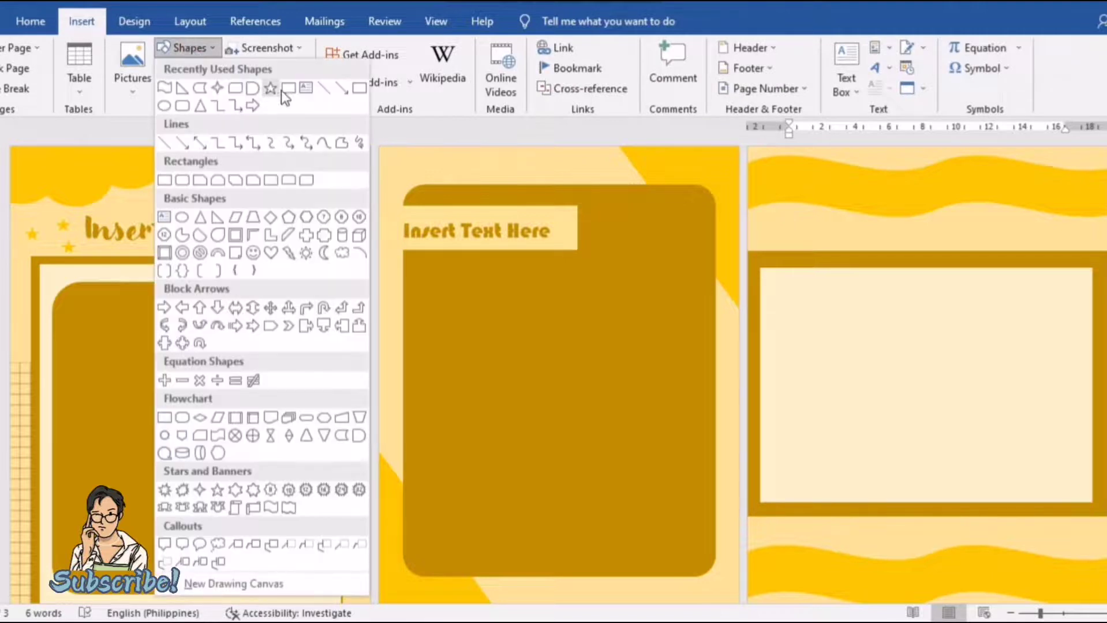
pyautogui.click(358, 436)
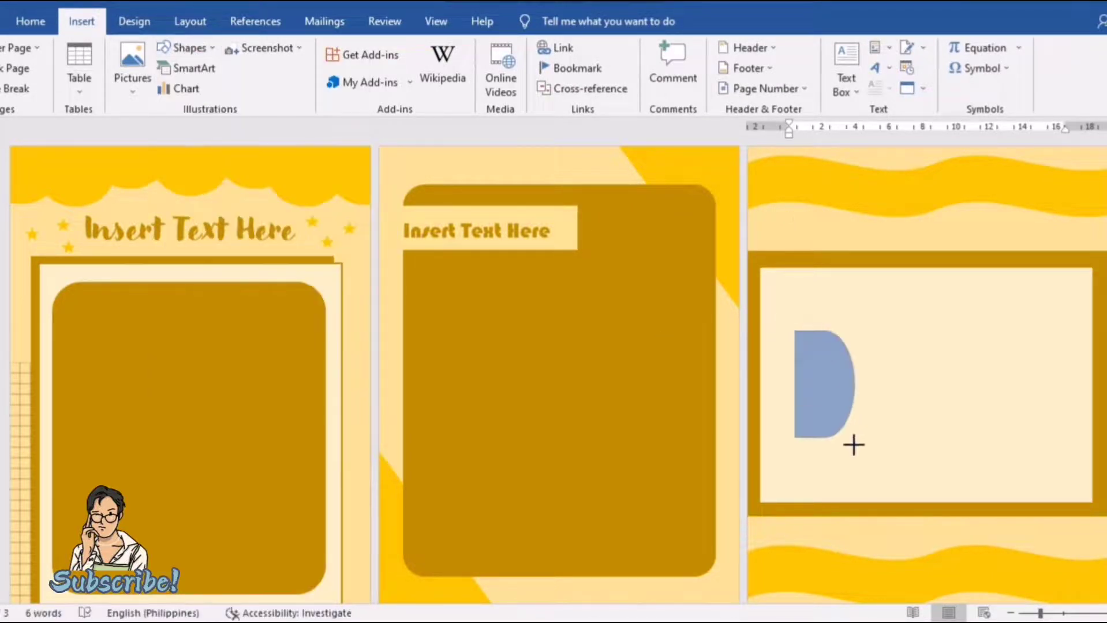
pyautogui.moveTo(794, 330); pyautogui.dragTo(854, 448)
# Rotate the half-round into a dome, set it on the frame's top edge, and fill it dark gold
pyautogui.click(963, 88)
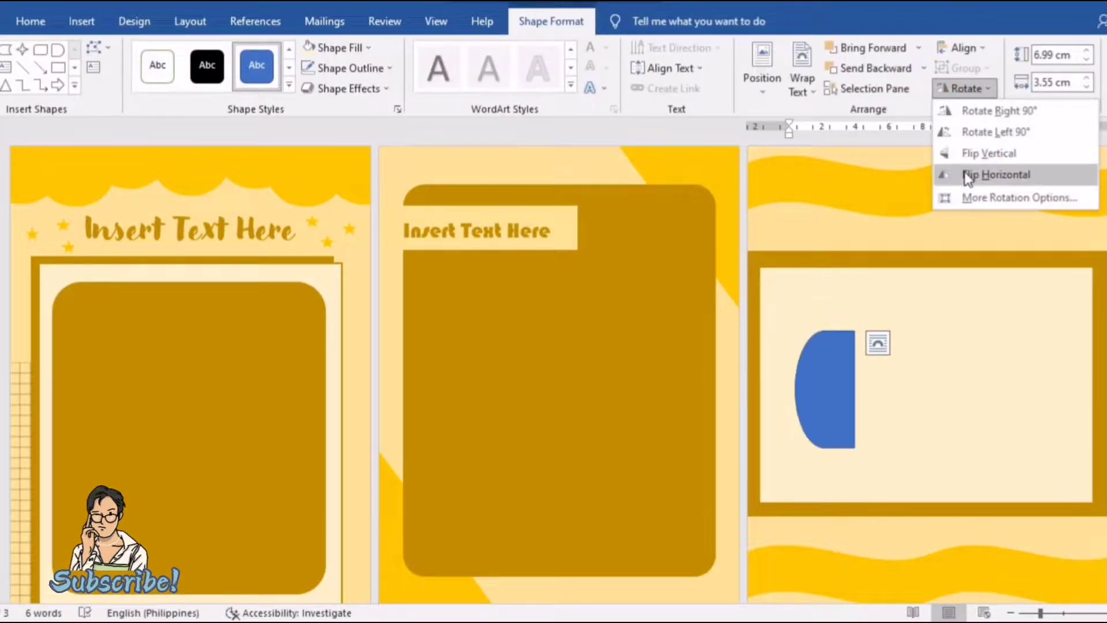
pyautogui.click(980, 134)
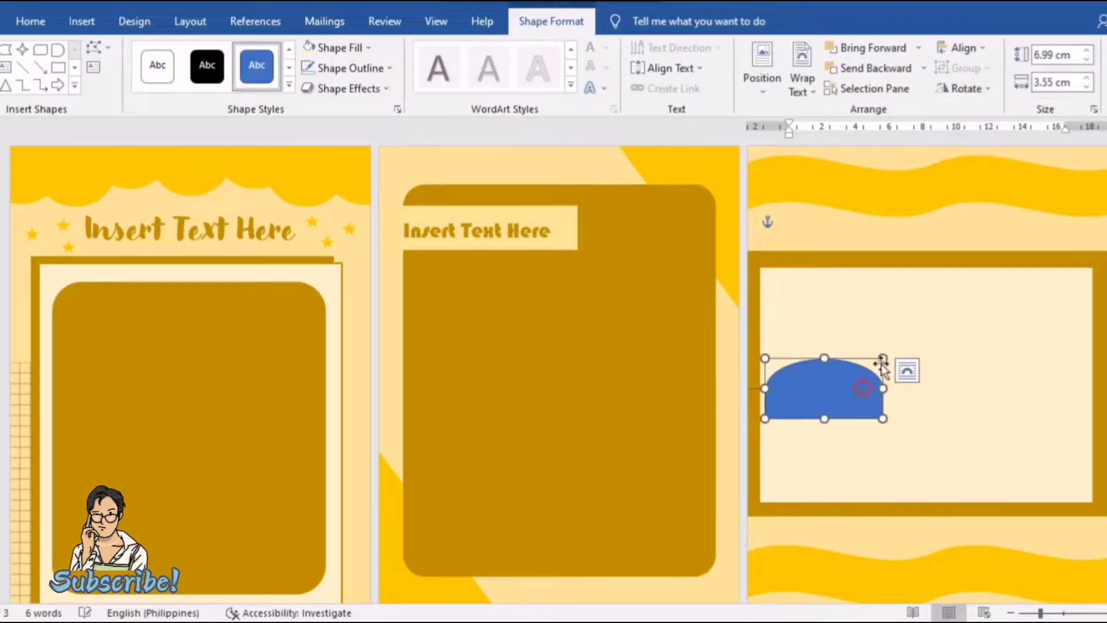
pyautogui.moveTo(864, 384)
pyautogui.mouseDown()
pyautogui.moveTo(963, 247)
pyautogui.moveTo(903, 219)
pyautogui.moveTo(925, 222)
pyautogui.mouseUp()
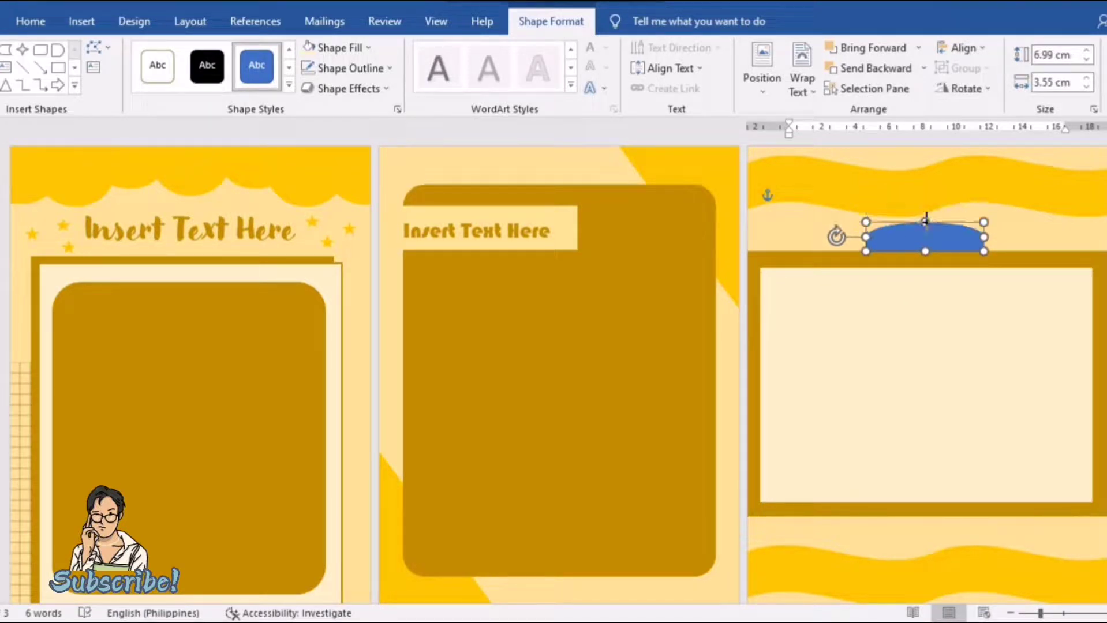
pyautogui.click(341, 48)
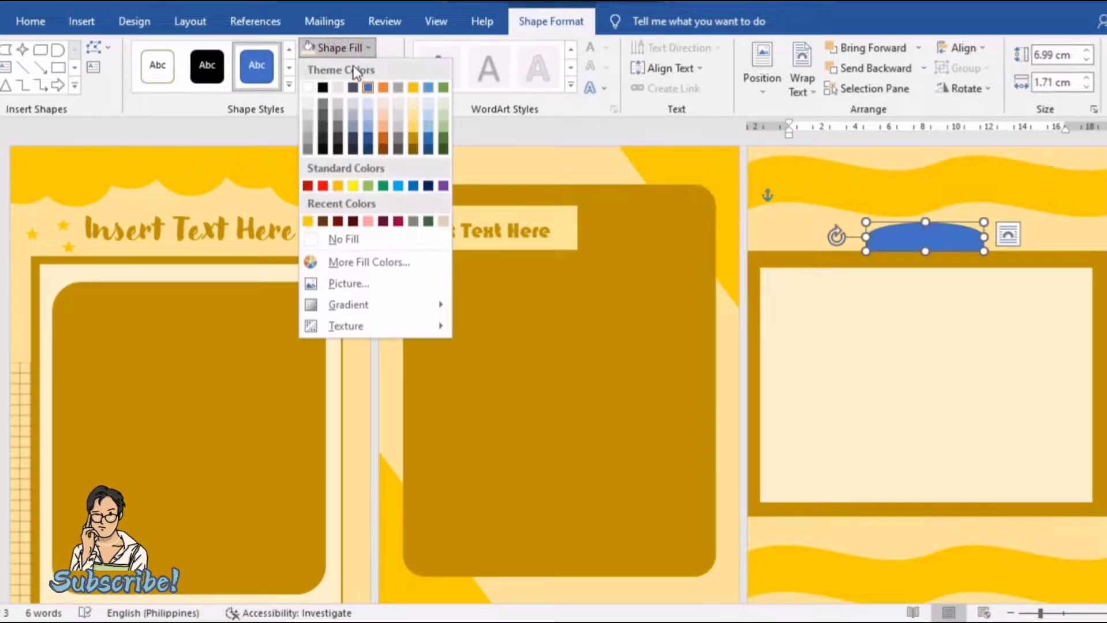
pyautogui.click(413, 139)
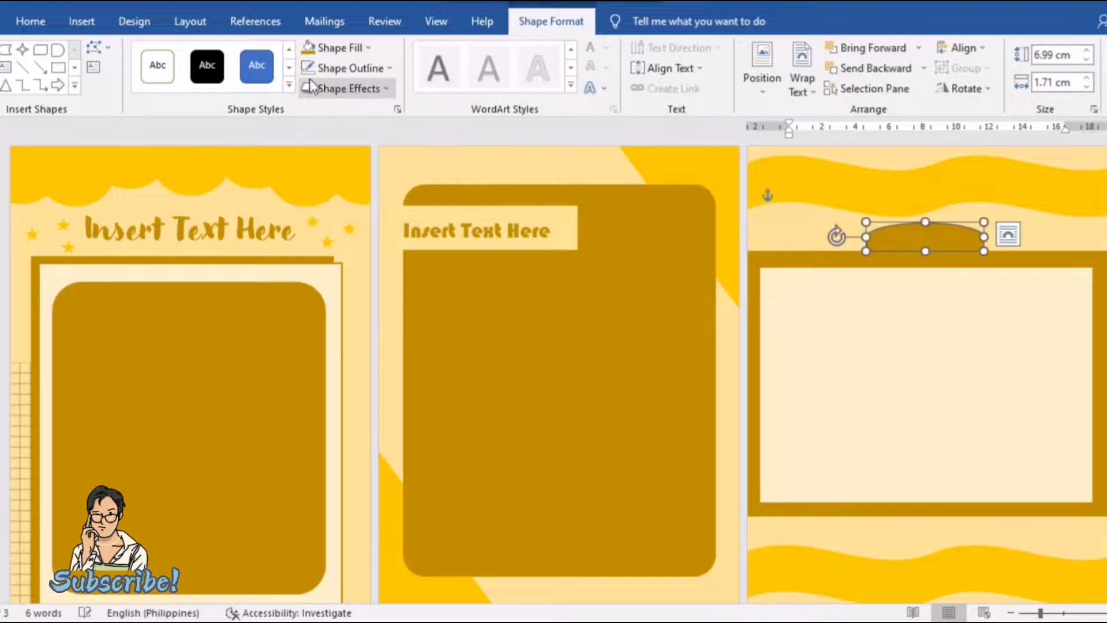
pyautogui.click(610, 179)
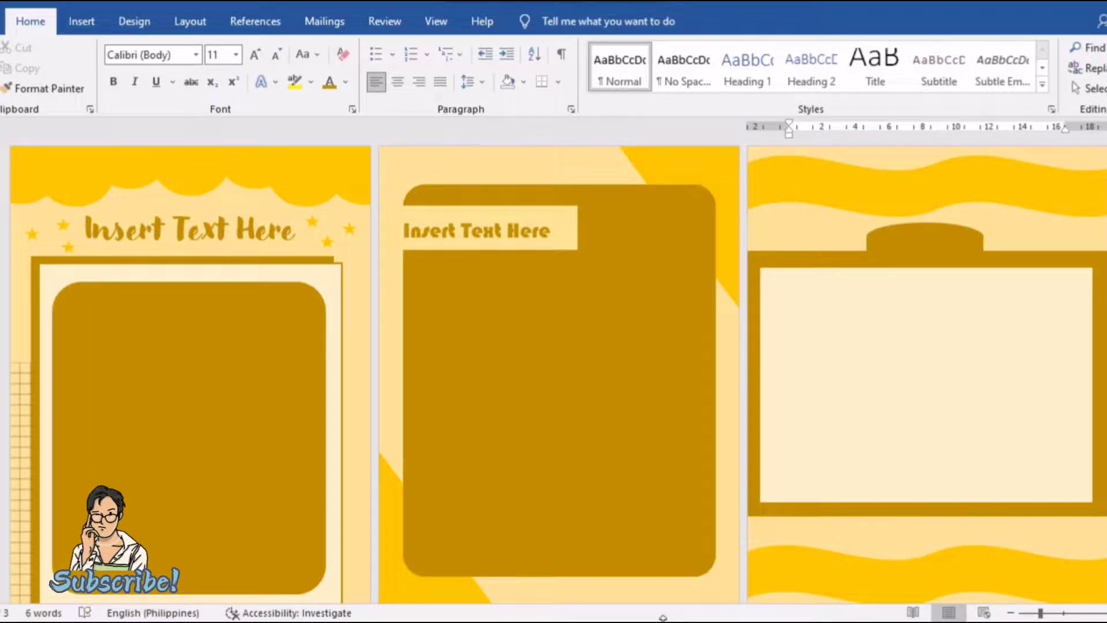
# Insert the daisy collage sticker picture from this computer
pyautogui.click(81, 21)
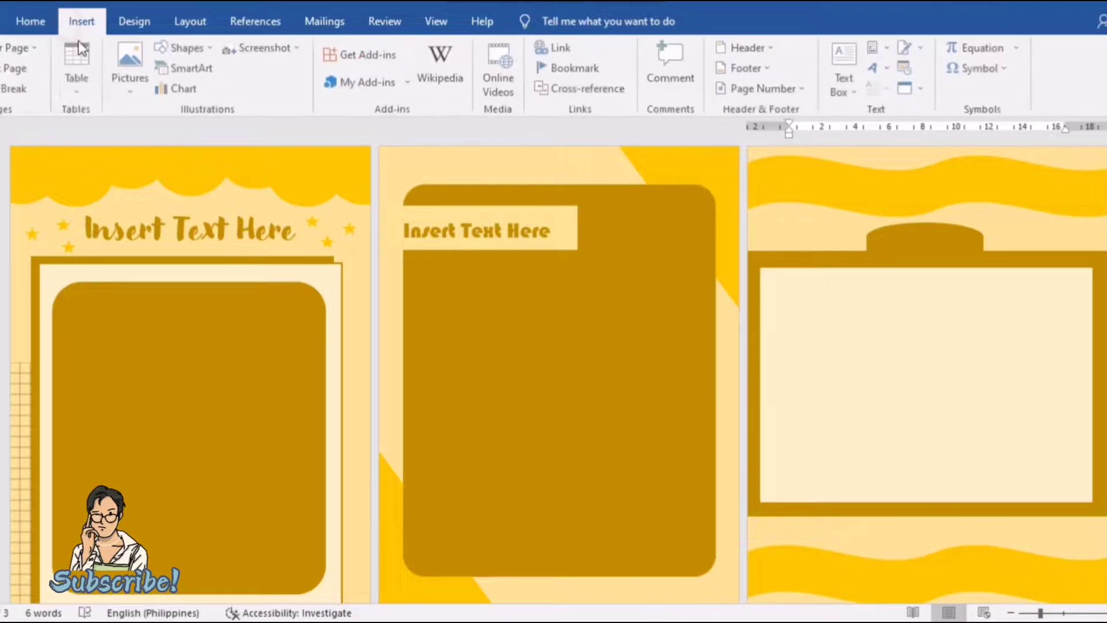
pyautogui.click(122, 80)
pyautogui.click(145, 129)
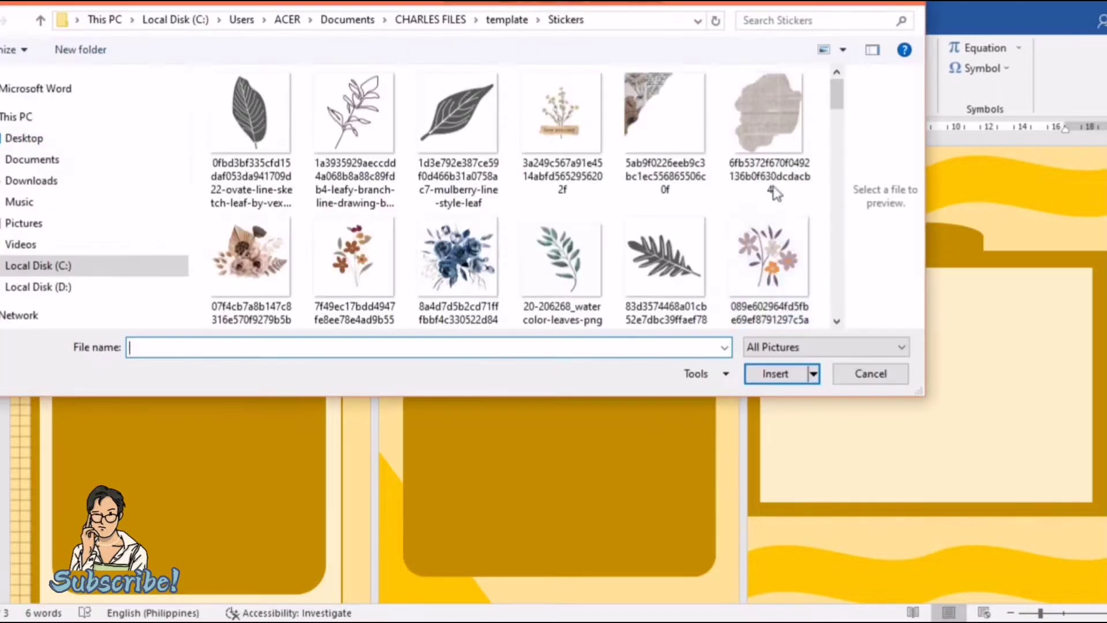
pyautogui.moveTo(838, 104)
pyautogui.mouseDown()
pyautogui.moveTo(854, 136)
pyautogui.moveTo(843, 194)
pyautogui.mouseUp()
pyautogui.doubleClick(689, 164)
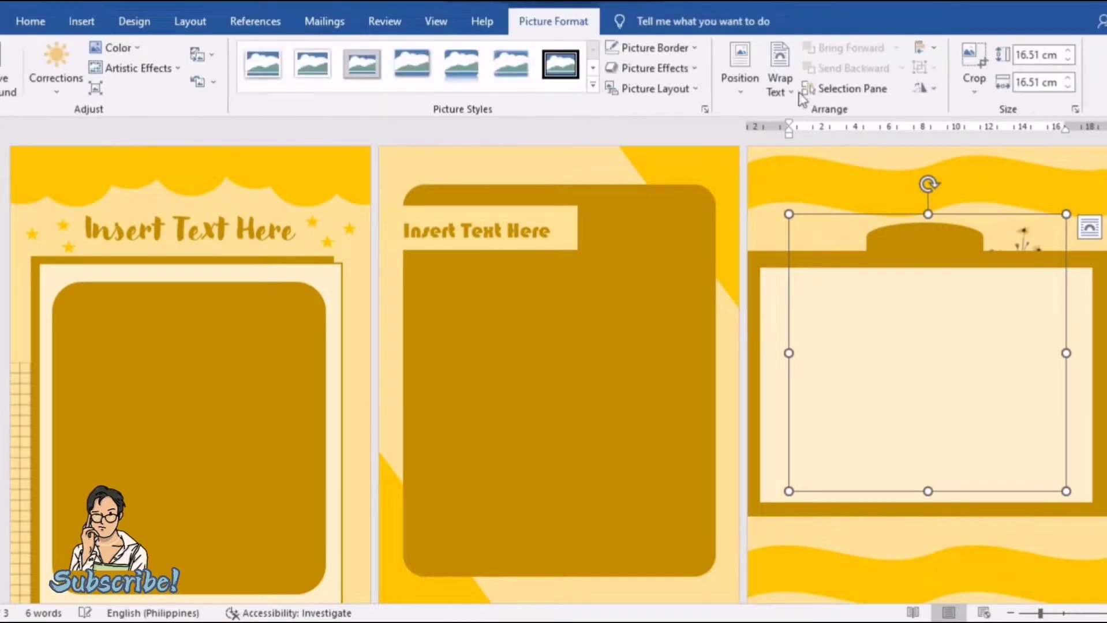
# Set the sticker In Front of Text, size it to about 13.19 cm, and place it at page 2's lower right
pyautogui.click(780, 75)
pyautogui.click(826, 242)
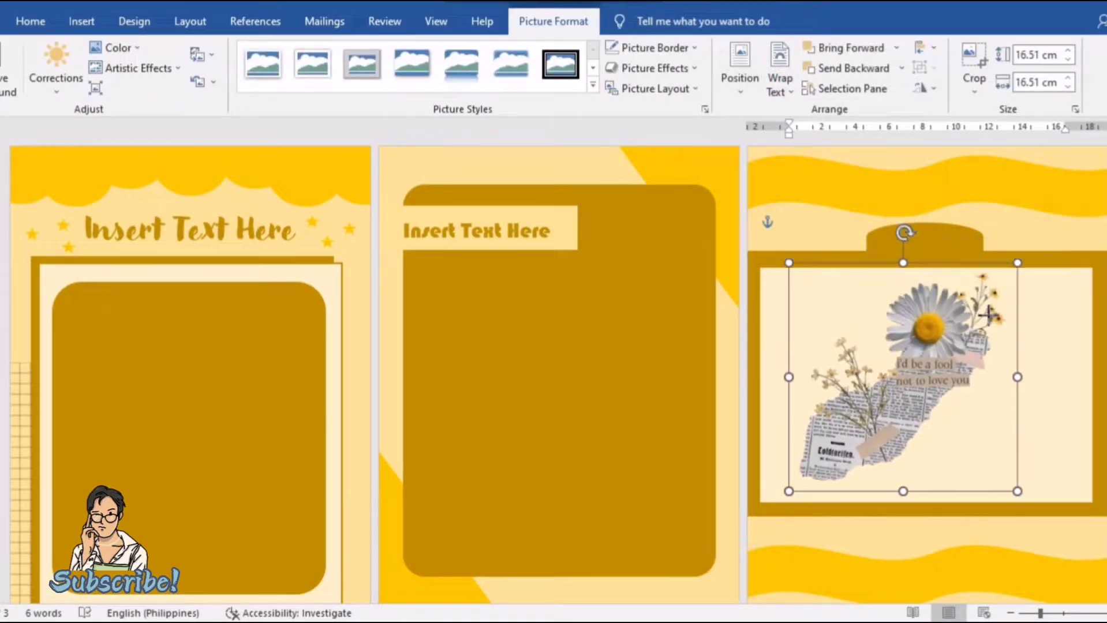
pyautogui.moveTo(1067, 214); pyautogui.dragTo(956, 301)
pyautogui.moveTo(907, 369); pyautogui.dragTo(716, 498)
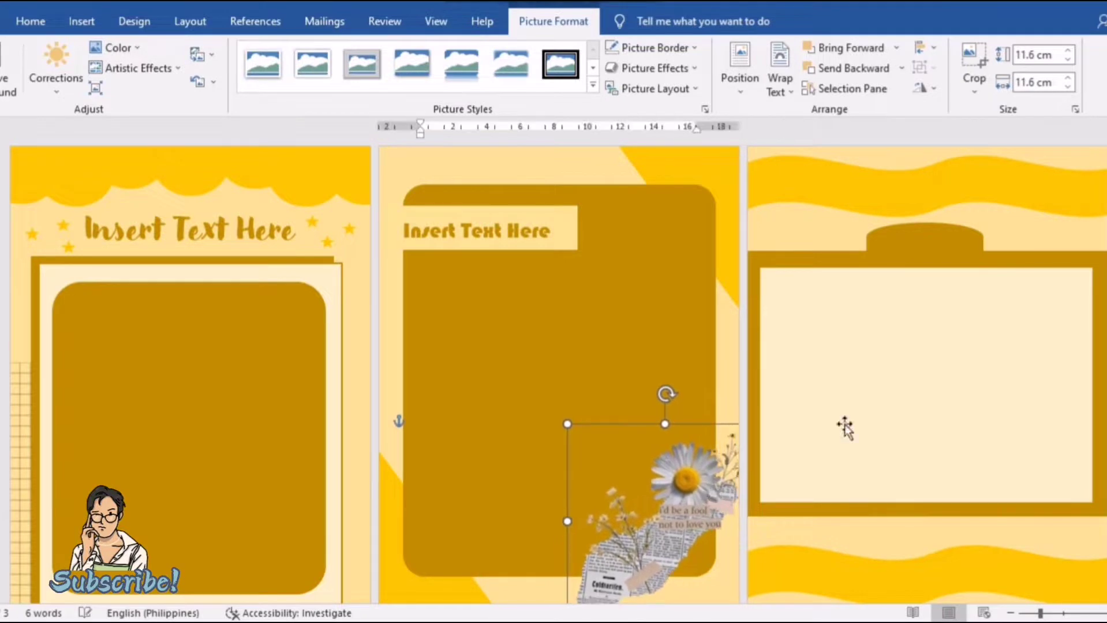
pyautogui.scroll(-1, 845, 425)
pyautogui.moveTo(663, 555); pyautogui.dragTo(664, 554)
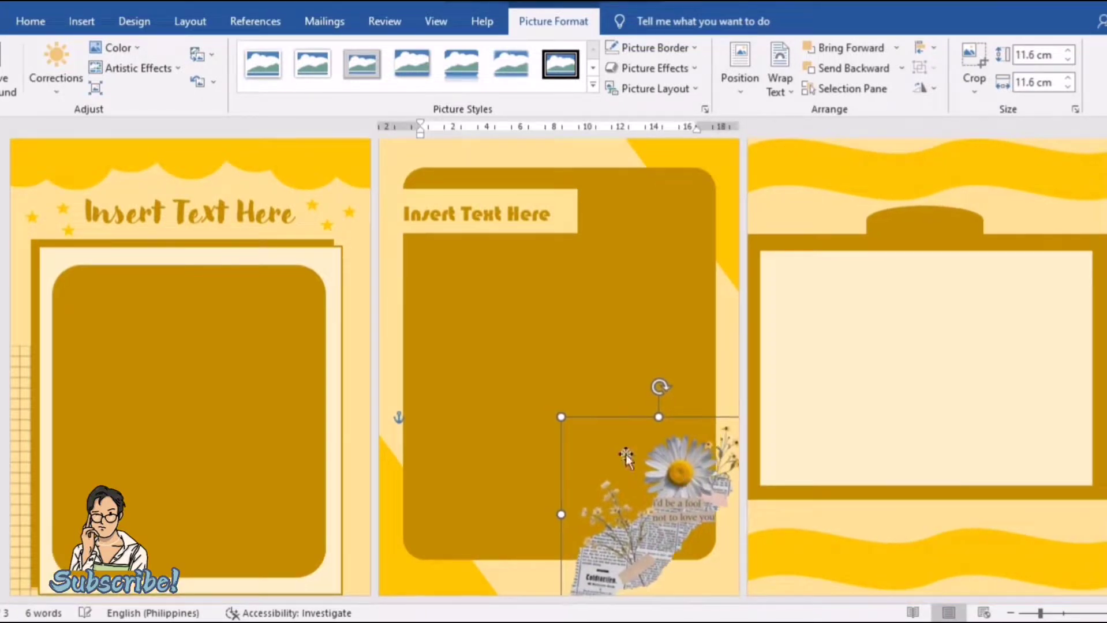
pyautogui.moveTo(553, 414); pyautogui.dragTo(529, 386)
pyautogui.moveTo(617, 472); pyautogui.dragTo(644, 473)
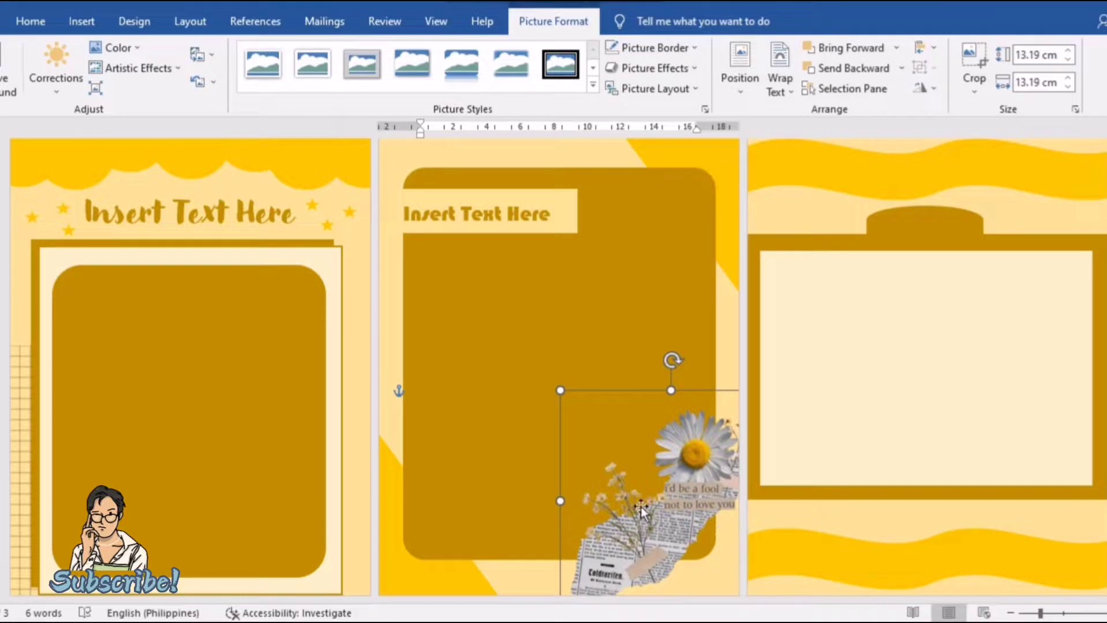
# Make the sticker grayscale, then paste a copy restored to original colours
pyautogui.click(118, 49)
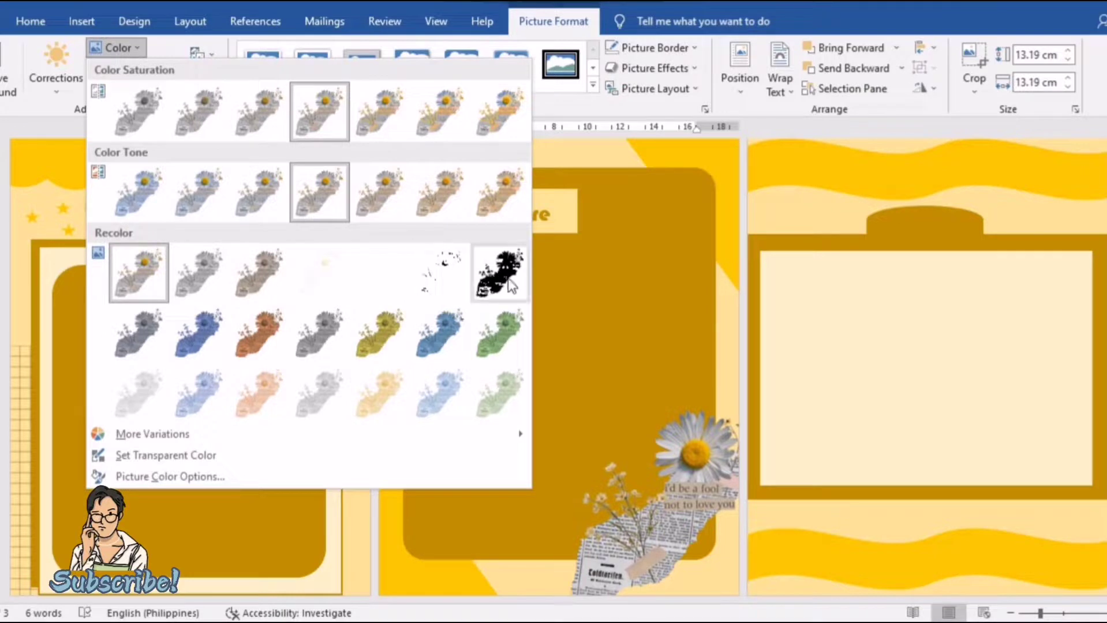
pyautogui.click(212, 283)
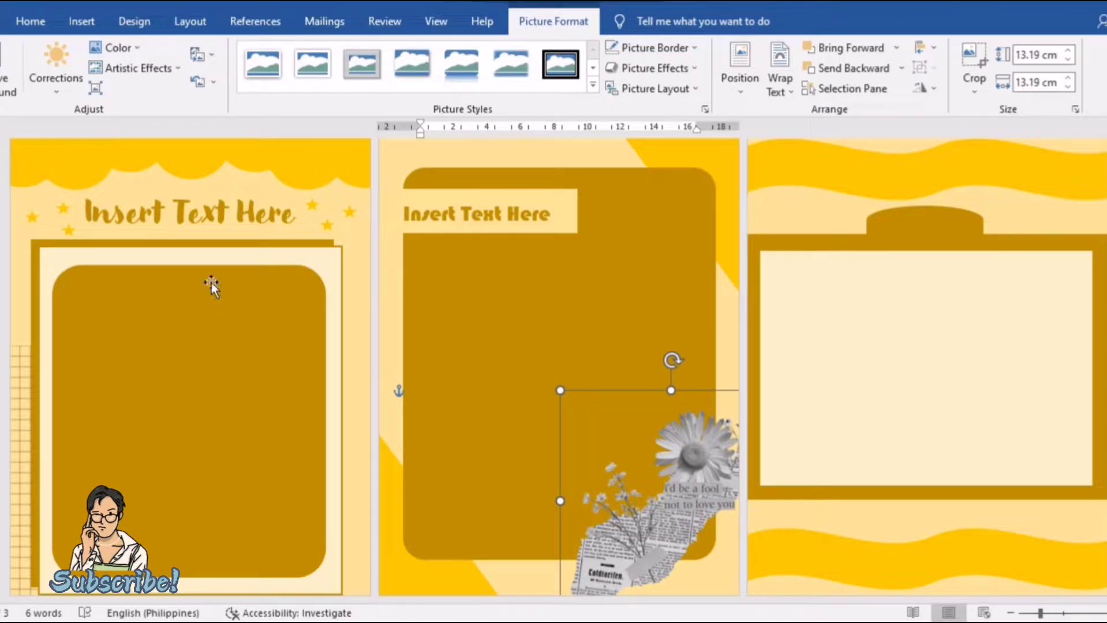
pyautogui.hotkey('ctrl', 'v')
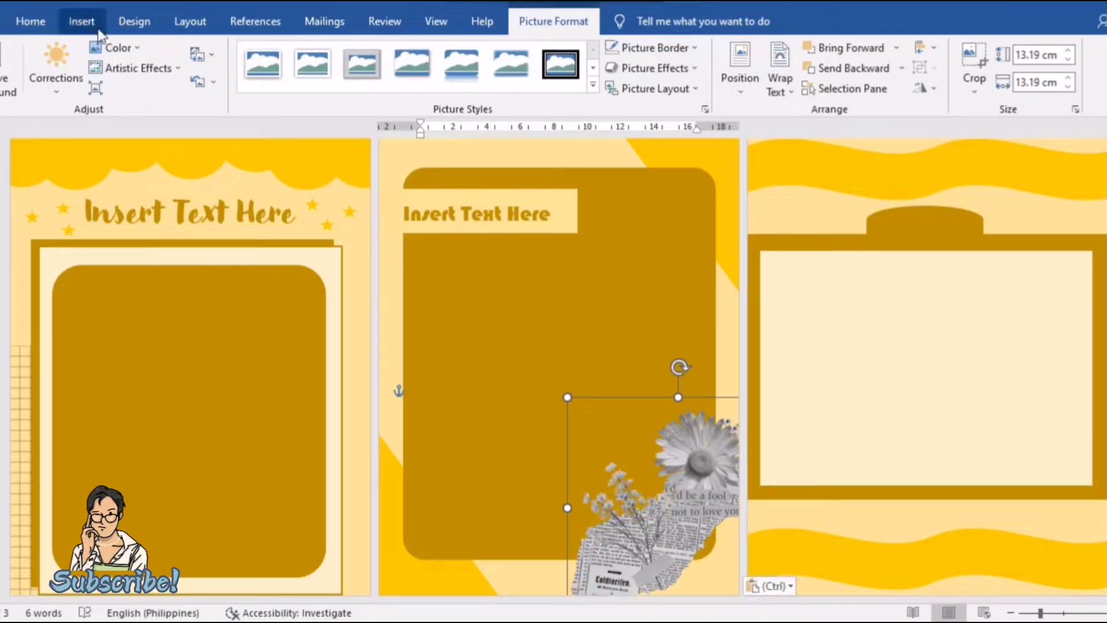
pyautogui.click(112, 49)
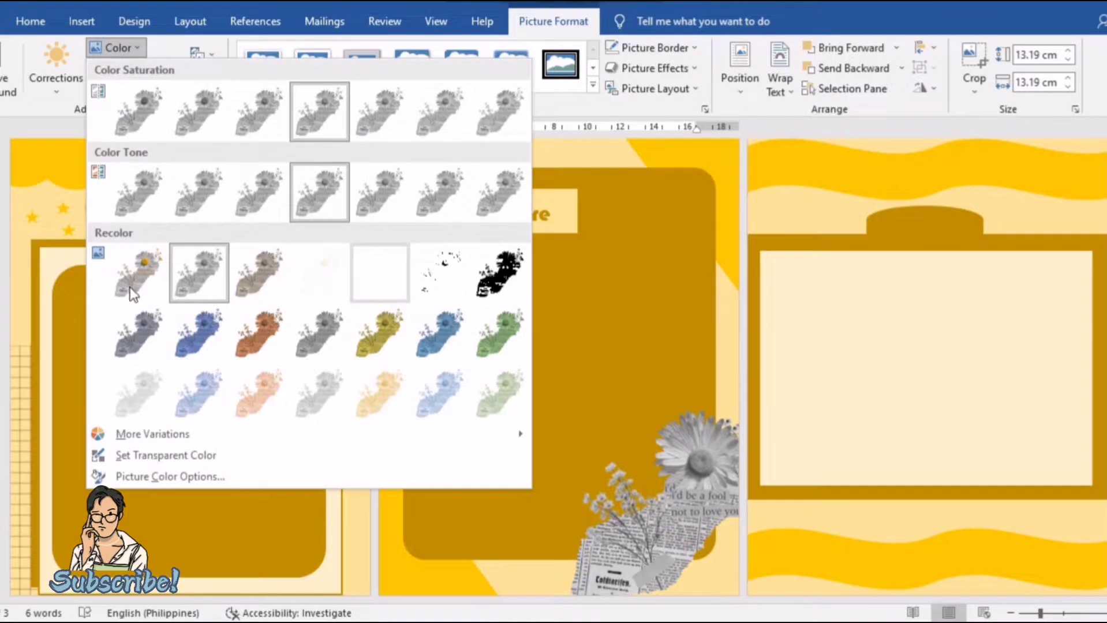
pyautogui.click(131, 285)
pyautogui.moveTo(666, 518)
pyautogui.mouseDown()
pyautogui.moveTo(664, 467)
pyautogui.moveTo(514, 361)
pyautogui.mouseUp()
# Recolour the grey sticker gold and move it into page 2's bottom-right corner
pyautogui.click(681, 508)
pyautogui.click(138, 49)
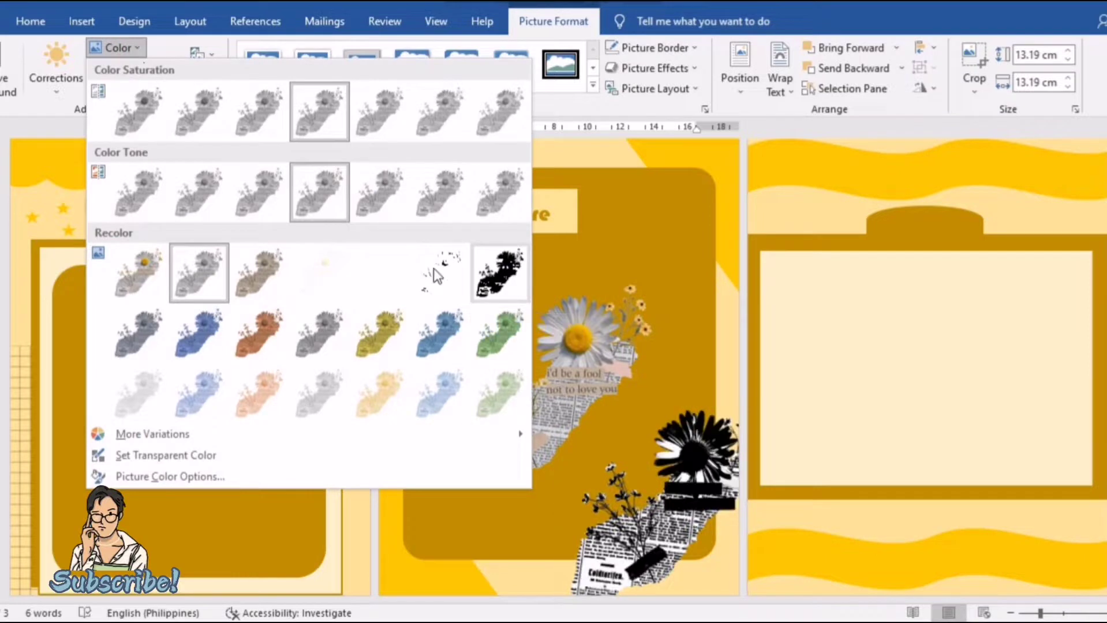
pyautogui.click(366, 354)
pyautogui.moveTo(533, 420); pyautogui.dragTo(662, 537)
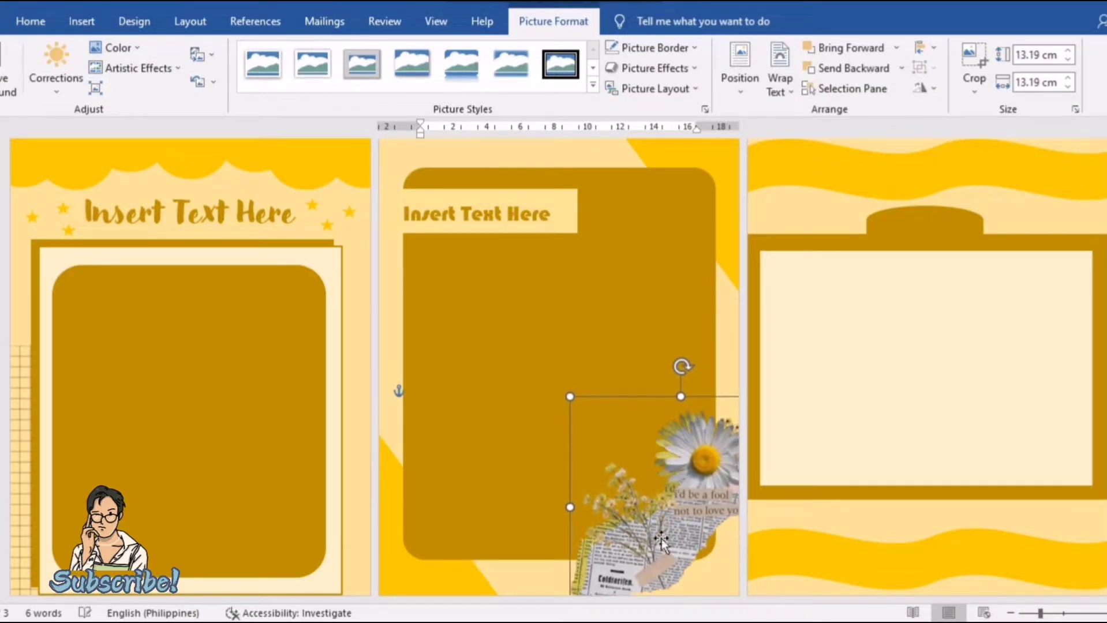
pyautogui.click(491, 375)
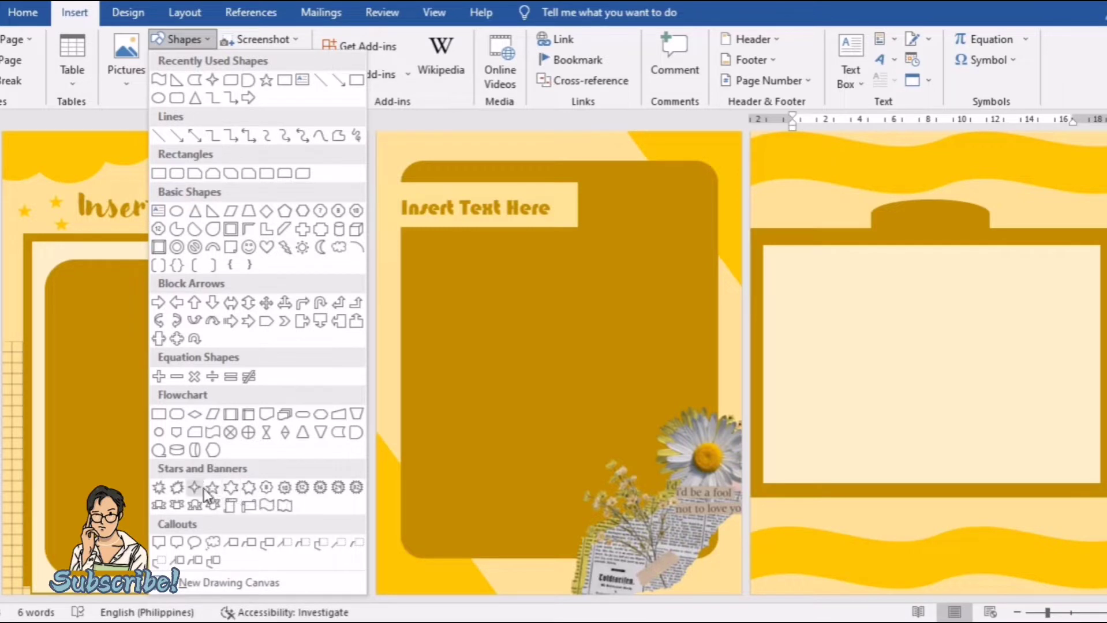
# Draw a small light gold circle and copy it along the top wave
pyautogui.click(177, 211)
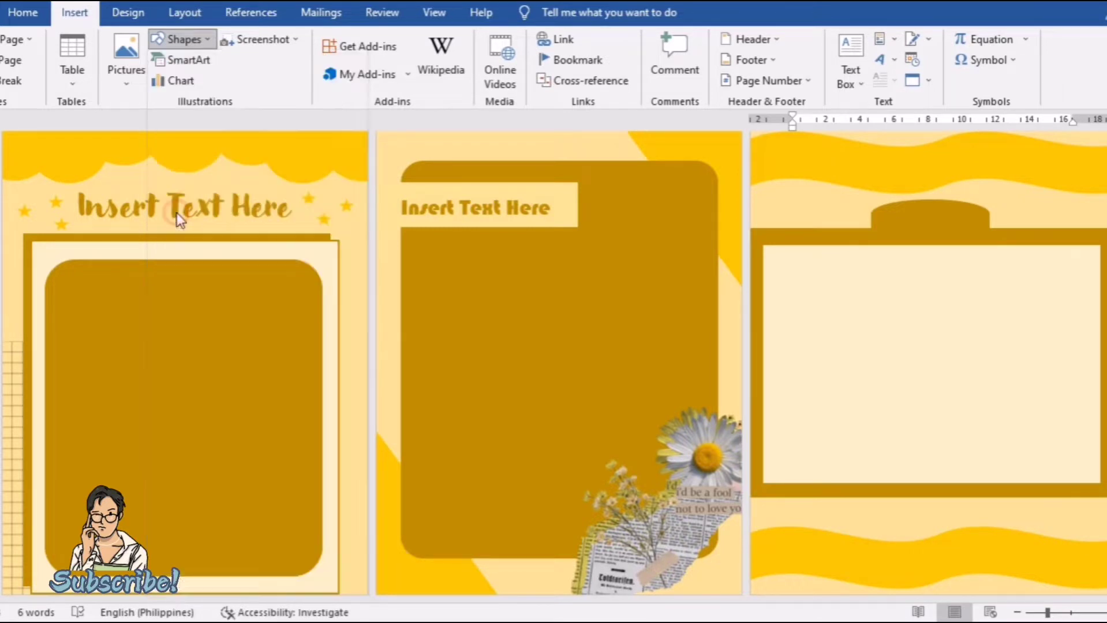
pyautogui.moveTo(771, 144); pyautogui.dragTo(795, 168)
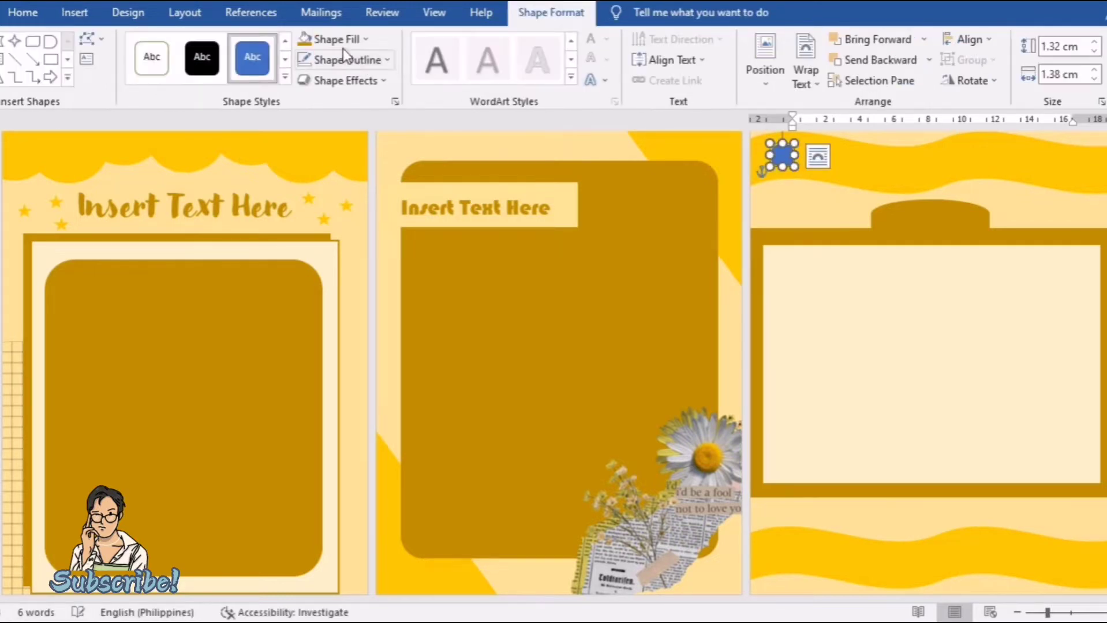
pyautogui.click(333, 39)
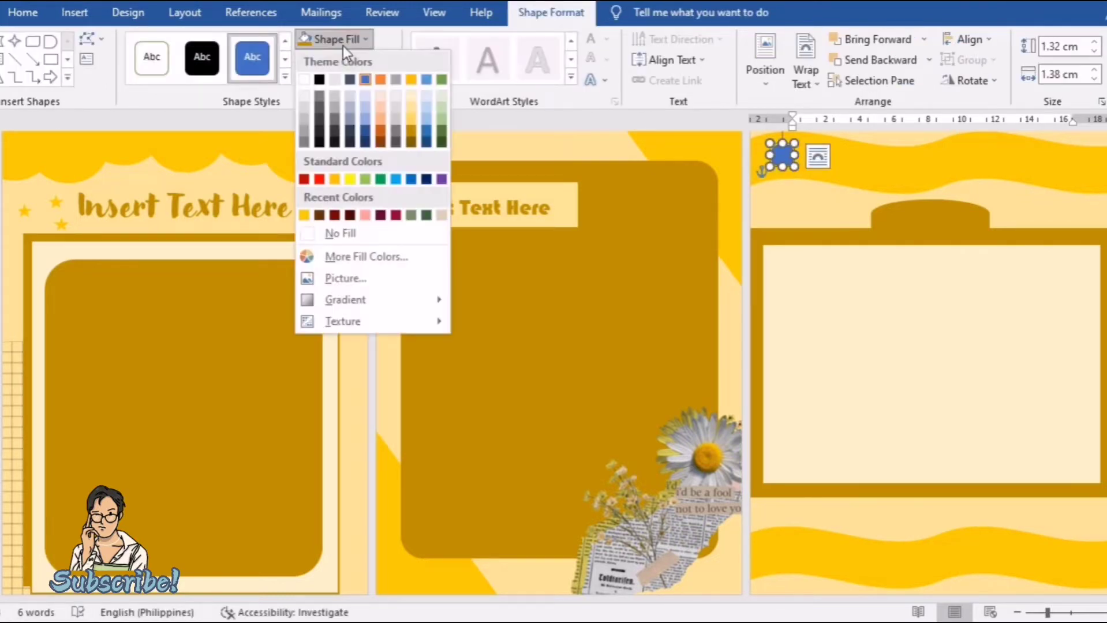
pyautogui.click(413, 101)
pyautogui.hotkey('ctrl', 'c')
pyautogui.hotkey('ctrl', 'v')
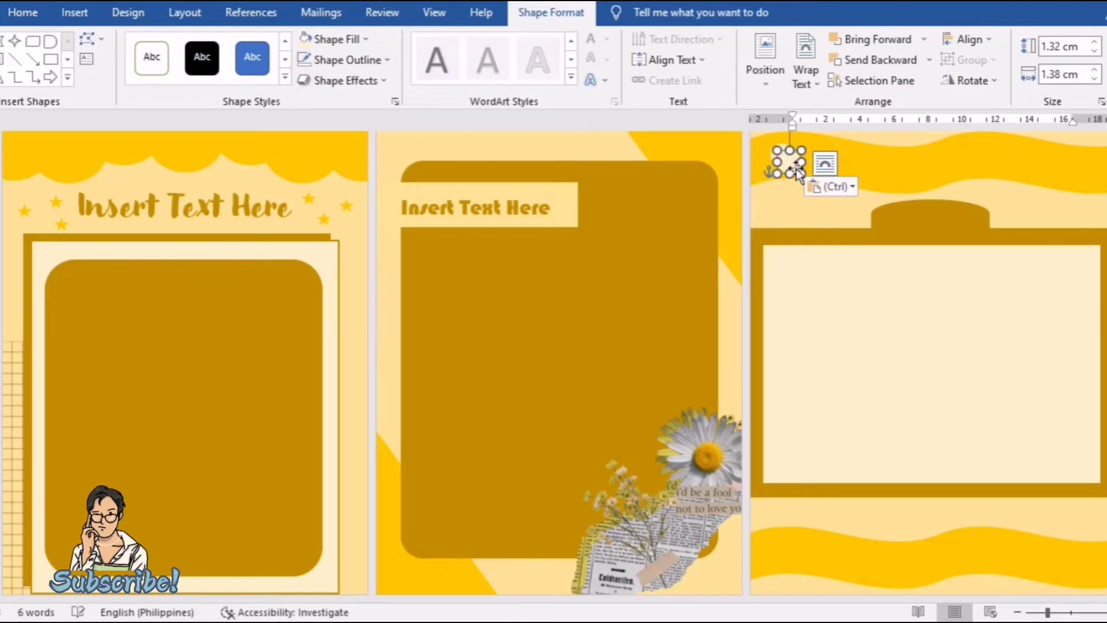
pyautogui.moveTo(784, 164)
pyautogui.mouseDown()
pyautogui.moveTo(894, 170)
pyautogui.moveTo(996, 151)
pyautogui.moveTo(1094, 174)
pyautogui.mouseUp()
pyautogui.hotkey('ctrl', 'v')
pyautogui.hotkey('ctrl', 'v')
pyautogui.hotkey('ctrl', 'v')
pyautogui.hotkey('ctrl', 'v')
pyautogui.hotkey('ctrl', 'v')
pyautogui.hotkey('ctrl', 'v')
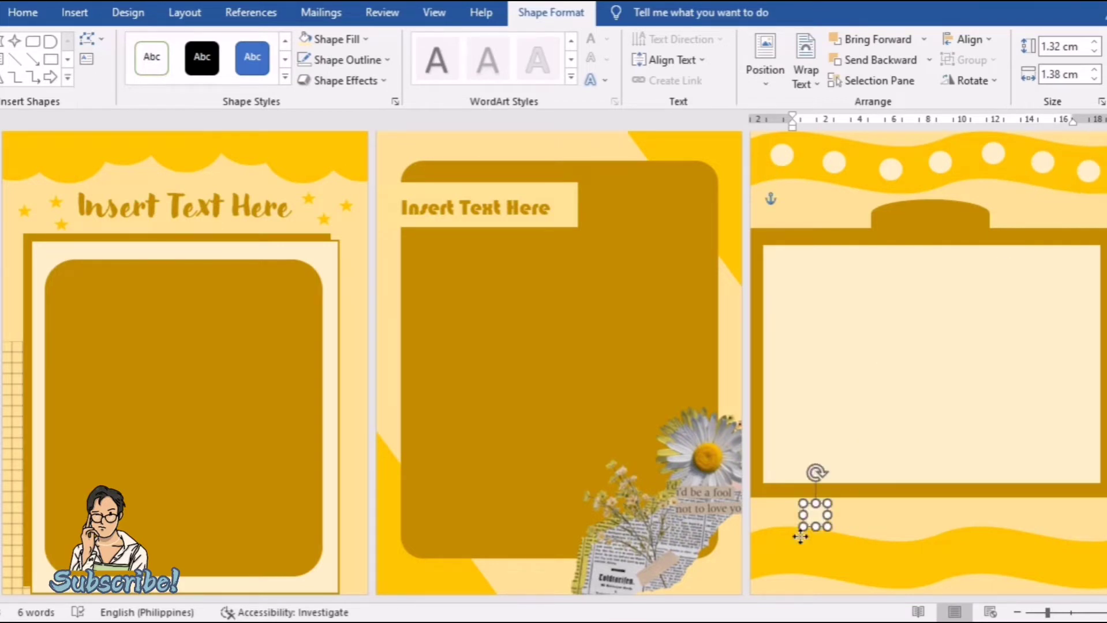
# Place light gold circle copies along the left part of the bottom wave
pyautogui.moveTo(813, 515); pyautogui.dragTo(780, 556)
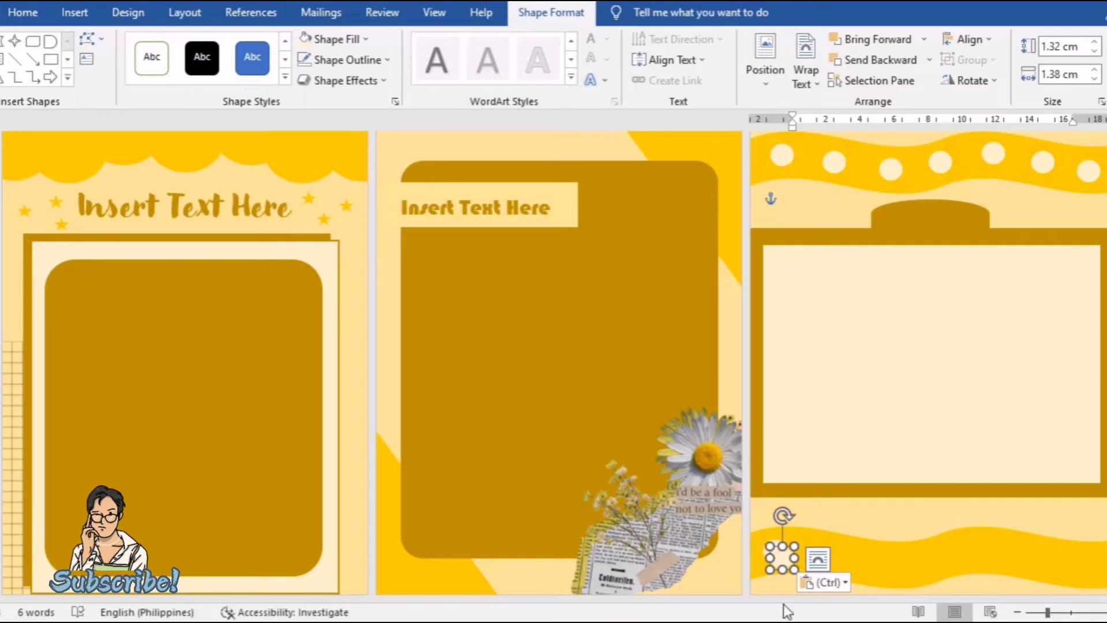
pyautogui.hotkey('ctrl', 'v')
pyautogui.moveTo(818, 525)
pyautogui.mouseDown()
pyautogui.moveTo(821, 554)
pyautogui.moveTo(923, 569)
pyautogui.mouseUp()
pyautogui.hotkey('ctrl', 'v')
pyautogui.hotkey('ctrl', 'v')
pyautogui.rightClick(924, 568)
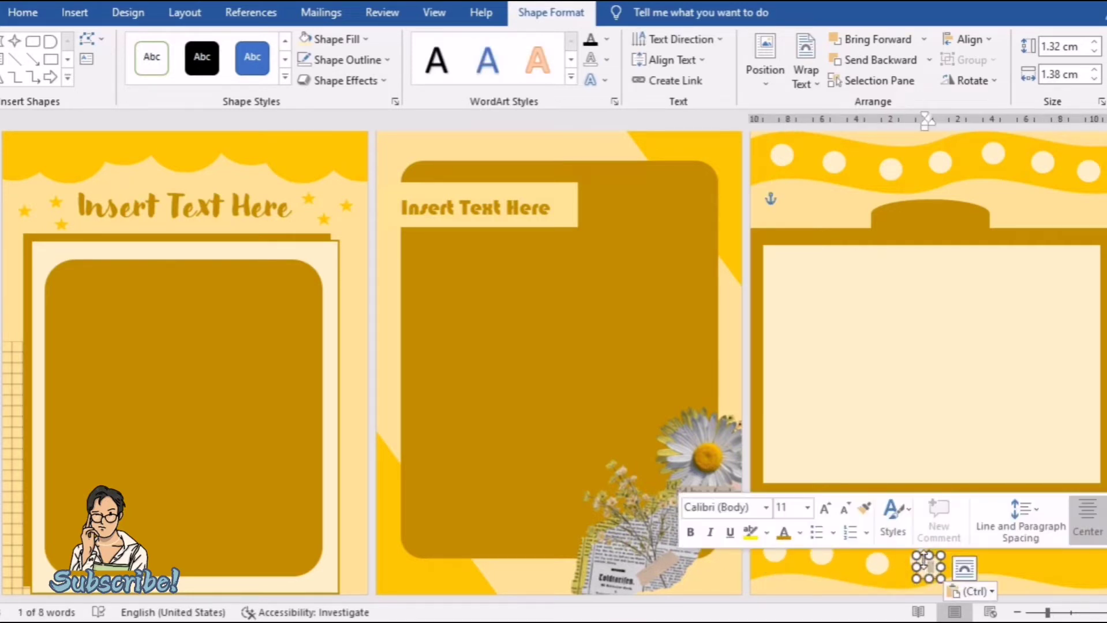
pyautogui.press('Escape')
pyautogui.click(942, 526)
pyautogui.hotkey('ctrl', 'v')
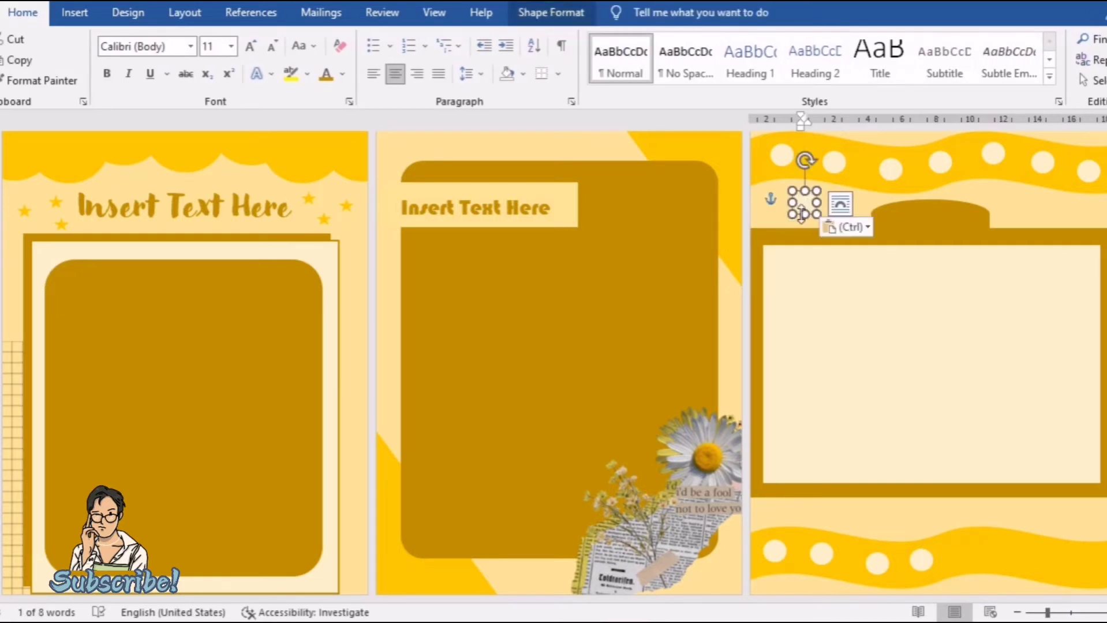
pyautogui.moveTo(803, 215); pyautogui.dragTo(960, 560)
# Extend the bottom row of polka dots out to its right end
pyautogui.press('Escape')
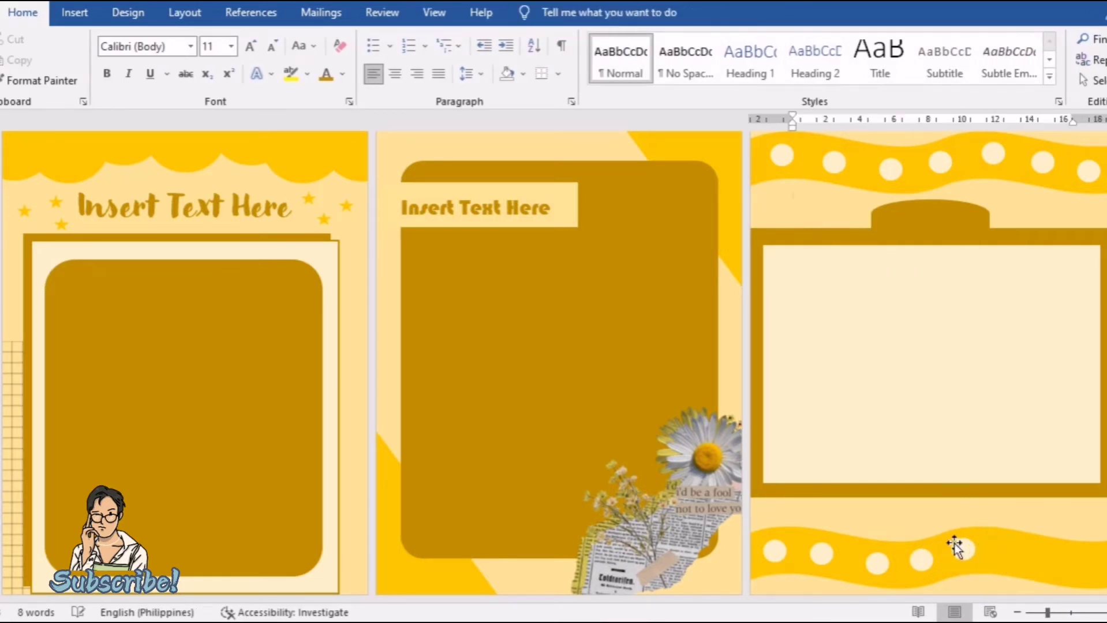
pyautogui.click(958, 549)
pyautogui.press('Escape')
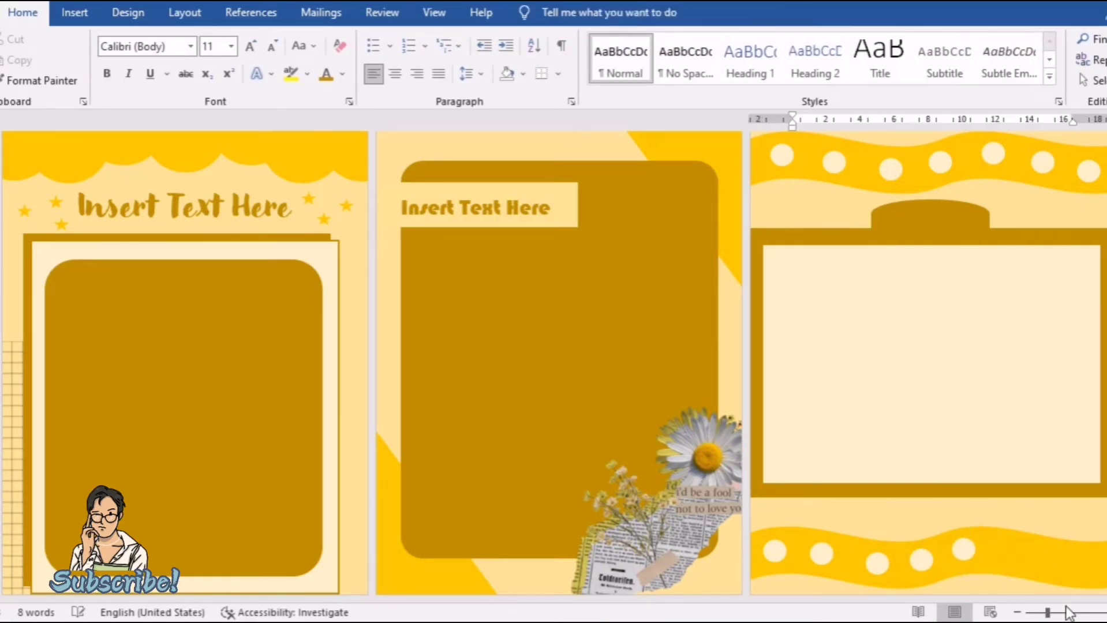
pyautogui.click(1069, 613)
pyautogui.click(620, 494)
pyautogui.hotkey('ctrl', 'v')
pyautogui.moveTo(629, 496)
pyautogui.mouseDown()
pyautogui.moveTo(699, 489)
pyautogui.moveTo(791, 511)
pyautogui.mouseUp()
pyautogui.hotkey('ctrl', 'v')
pyautogui.keyDown('ctrl'); pyautogui.scroll(-3, 797, 514); pyautogui.keyUp('ctrl')
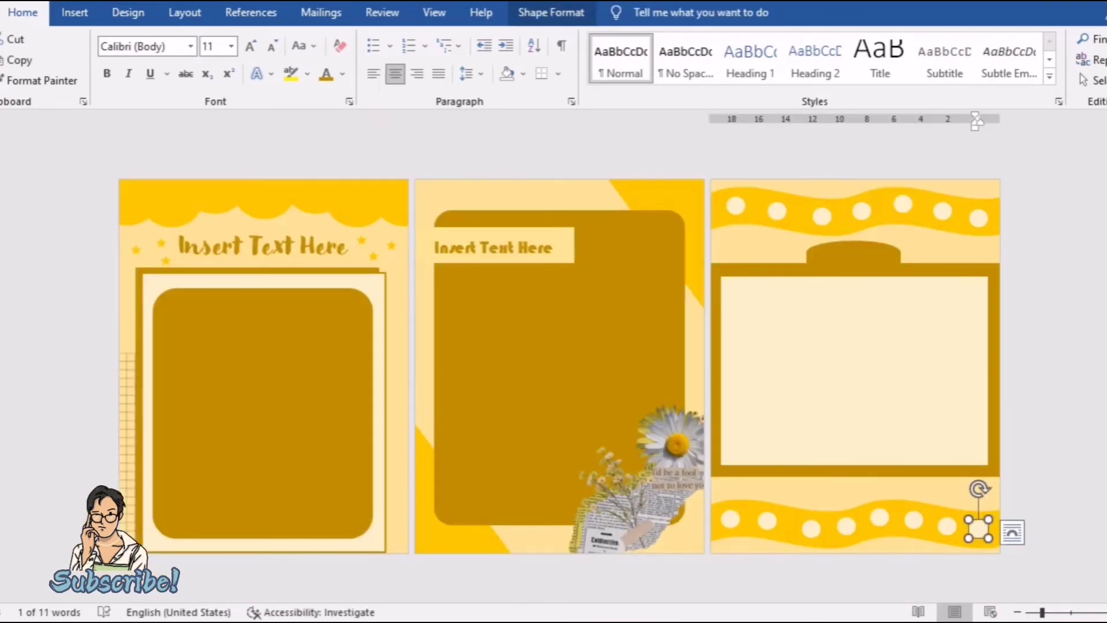